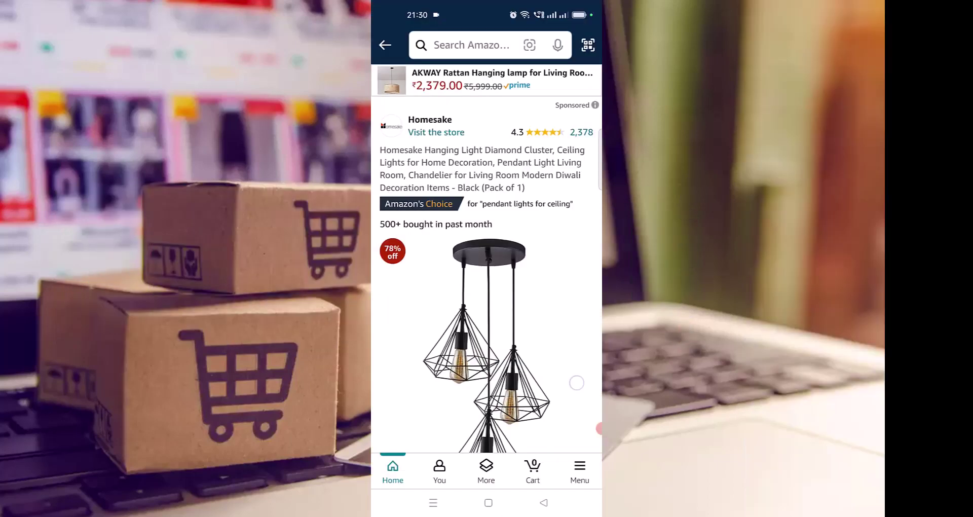
- Look through the Myshop storefront's home page, from the banner down to the recommended products
scroll(576, 382, "down", 3)
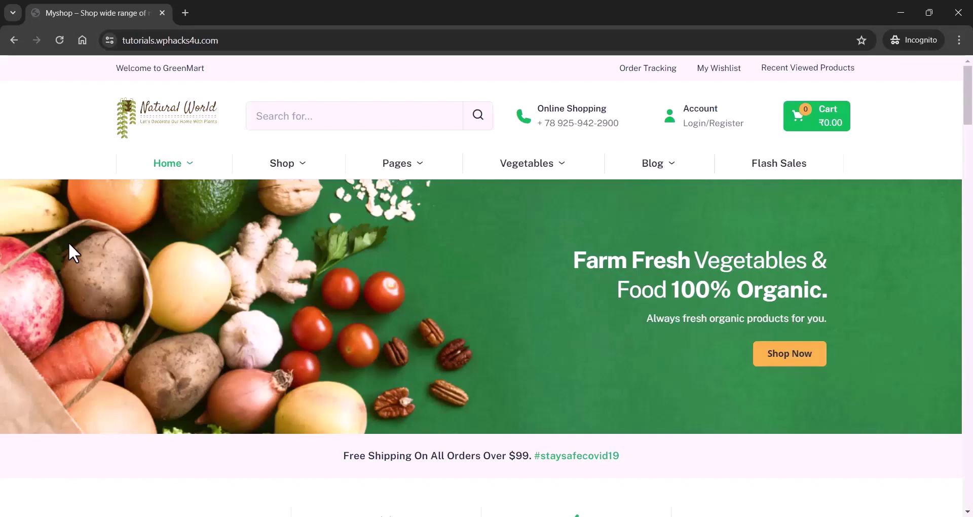
scroll(68, 242, "down", 10)
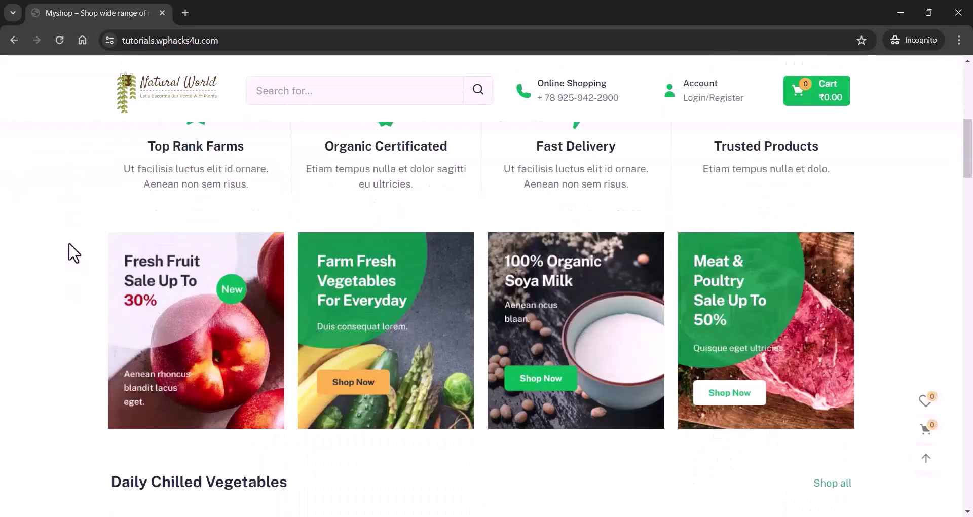
scroll(74, 253, "down", 10)
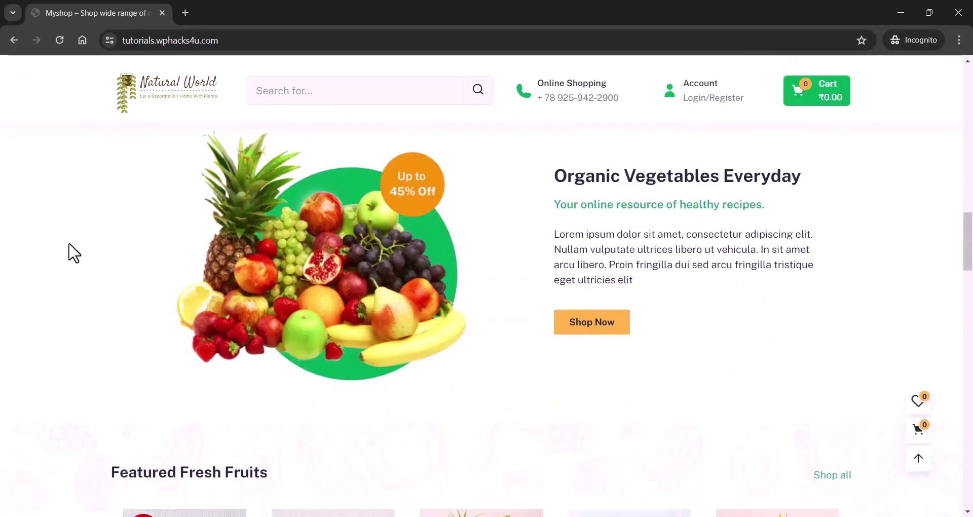
scroll(73, 252, "down", 10)
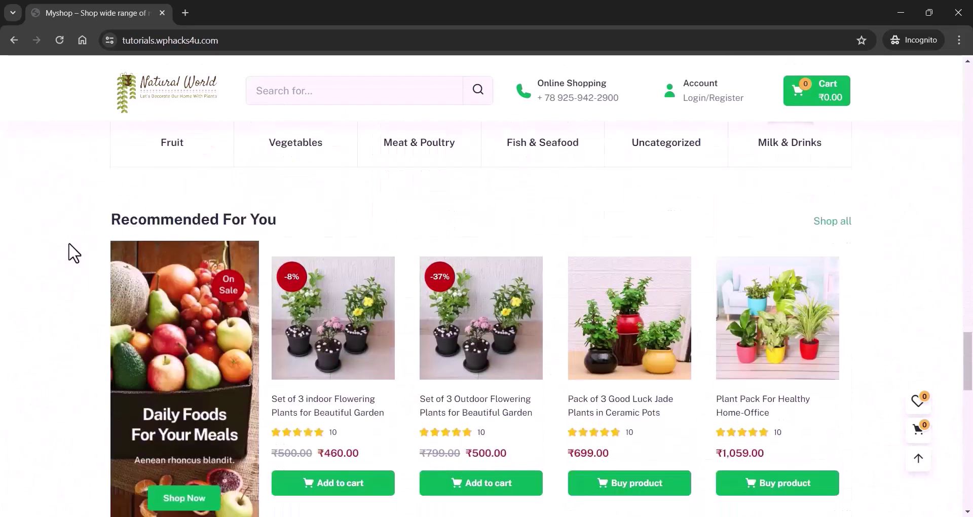
scroll(74, 252, "down", 10)
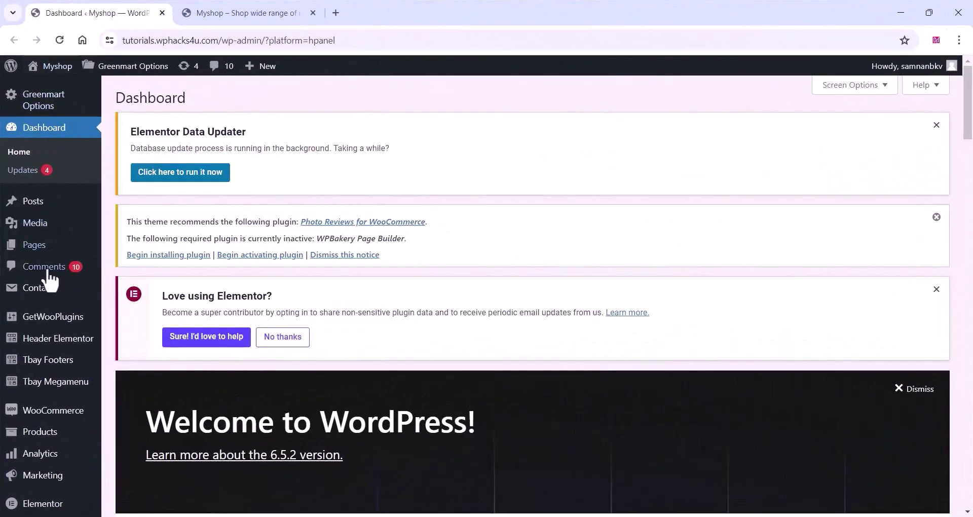
- Open the list of all products in the store's WordPress admin
scroll(45, 264, "down", 3)
mouse_move(31, 306)
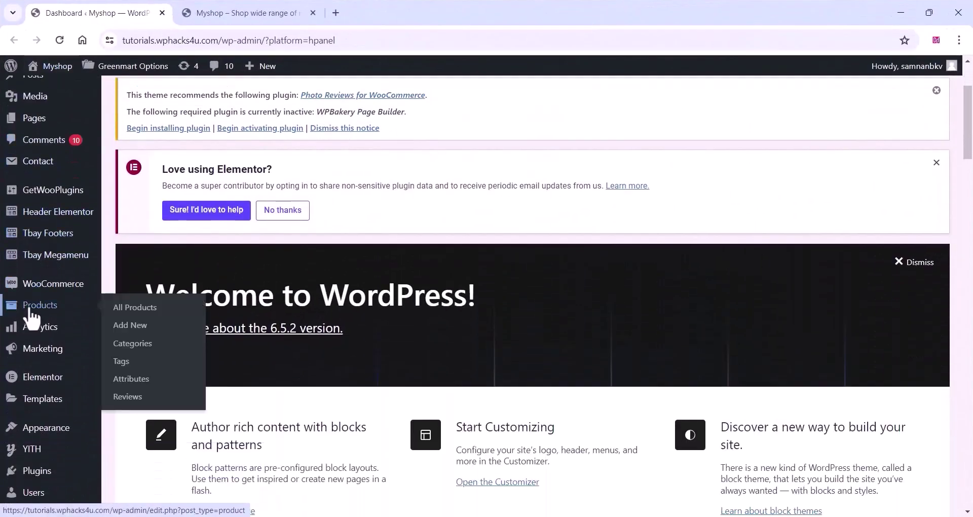
left_click(135, 309)
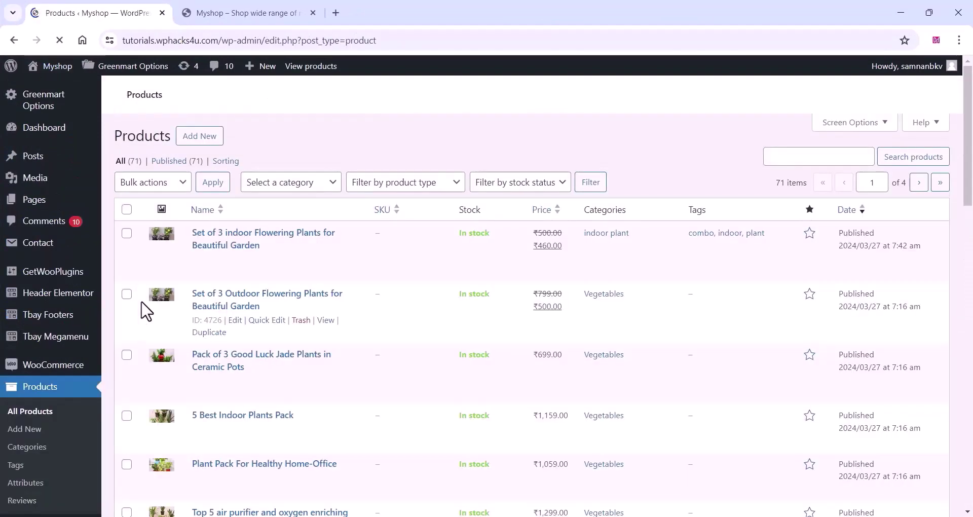
- Look through the store's products on the first and last pages of the product list
scroll(276, 271, "down", 10)
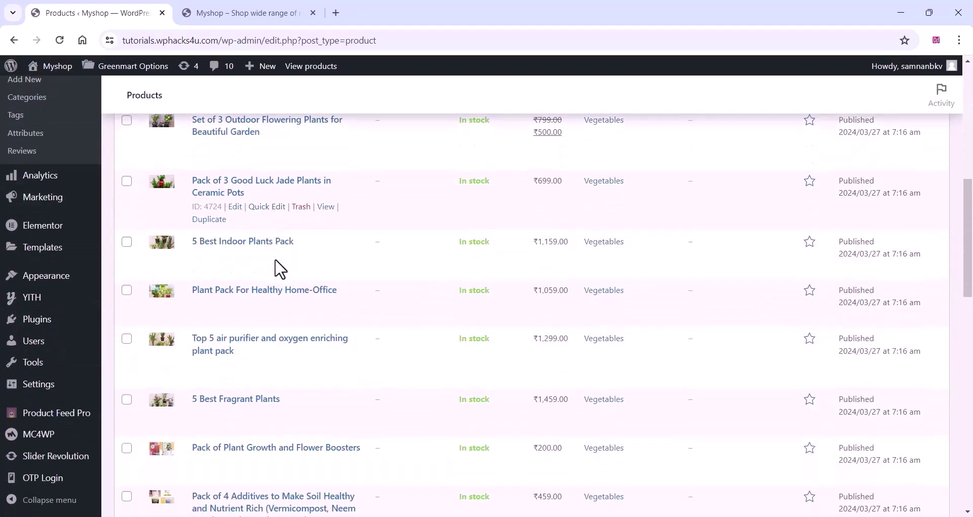
scroll(275, 268, "down", 12)
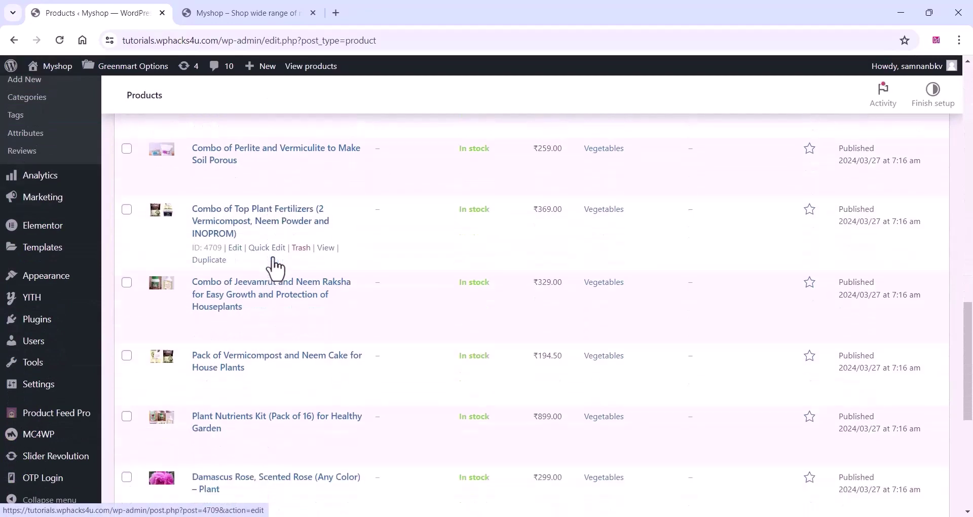
scroll(275, 266, "down", 2)
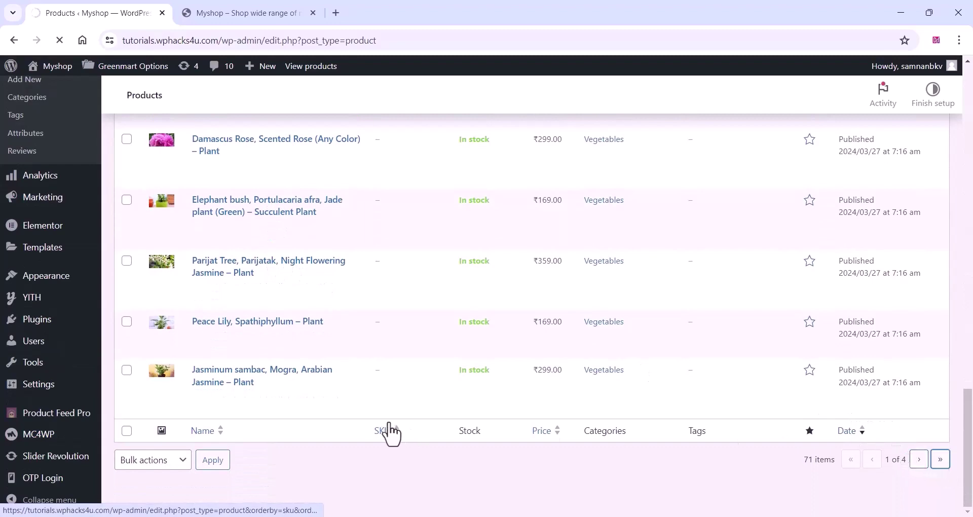
scroll(304, 298, "down", 5)
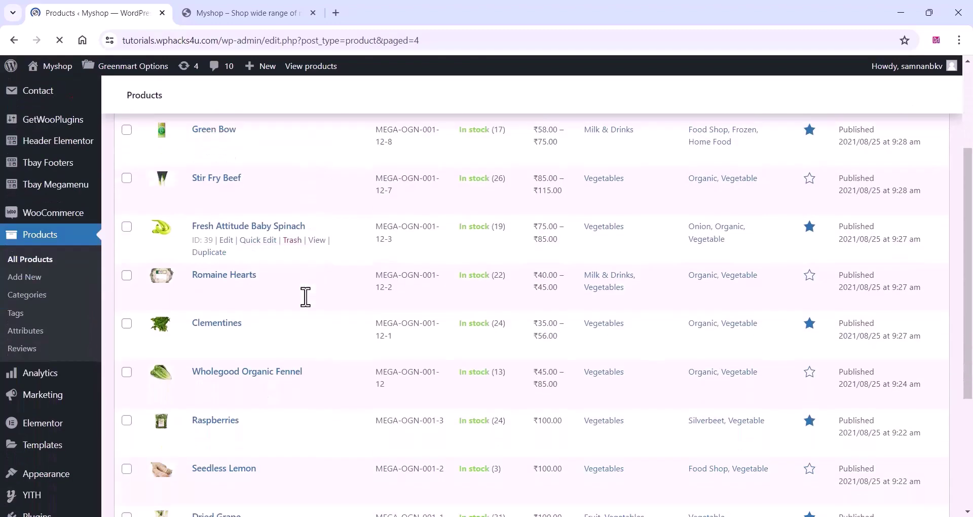
scroll(305, 297, "down", 3)
scroll(306, 307, "down", 5)
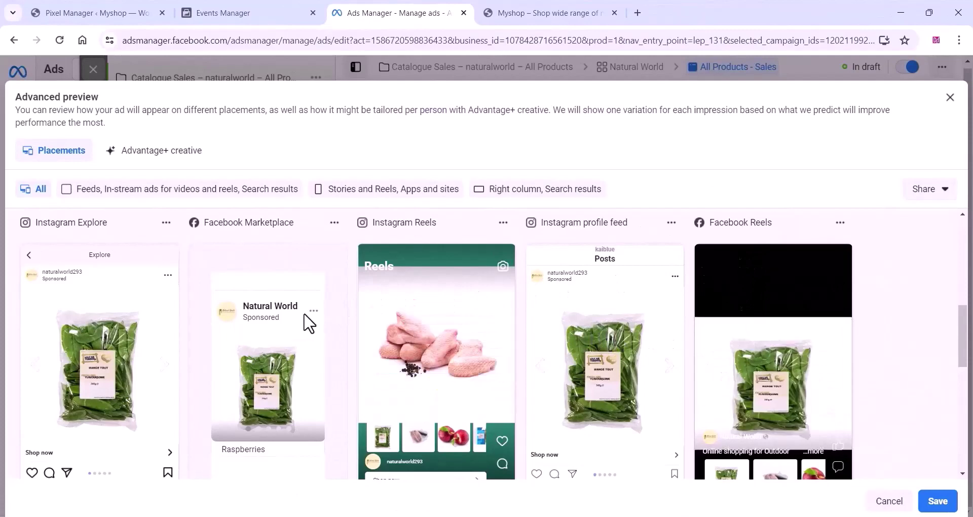
- Examine the advanced preview of the All Products - Sales ad across its Facebook and Instagram placements
scroll(265, 337, "down", 4)
scroll(264, 339, "down", 3)
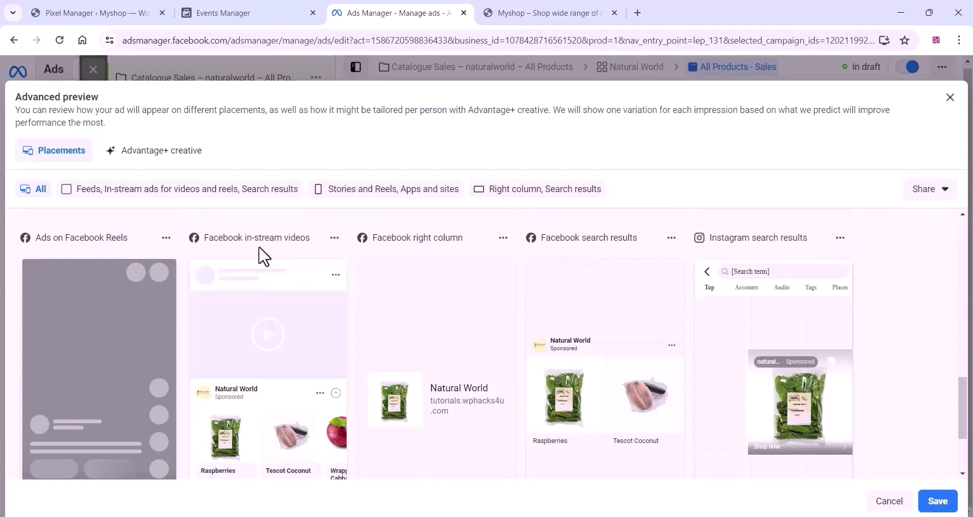
scroll(249, 355, "down", 3)
scroll(235, 415, "up", 9)
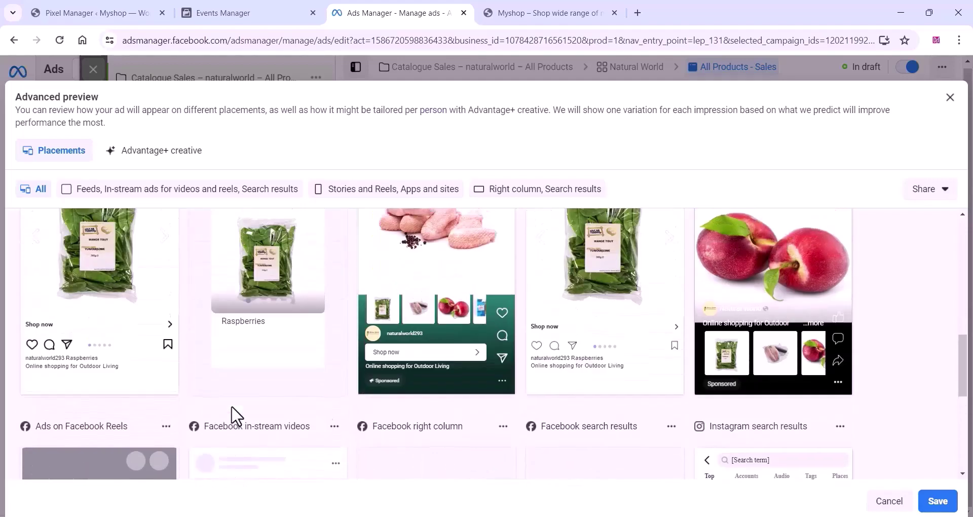
scroll(233, 410, "up", 2)
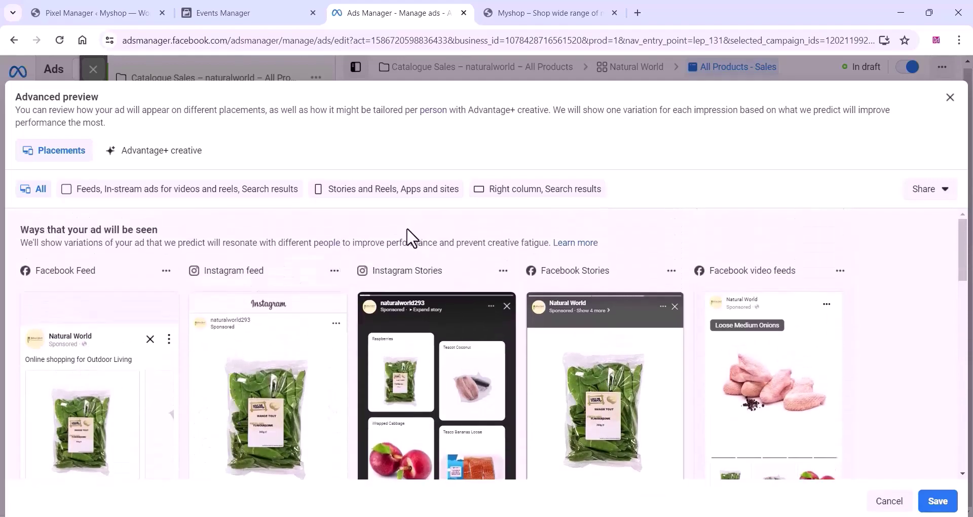
scroll(412, 237, "down", 3)
scroll(403, 280, "down", 3)
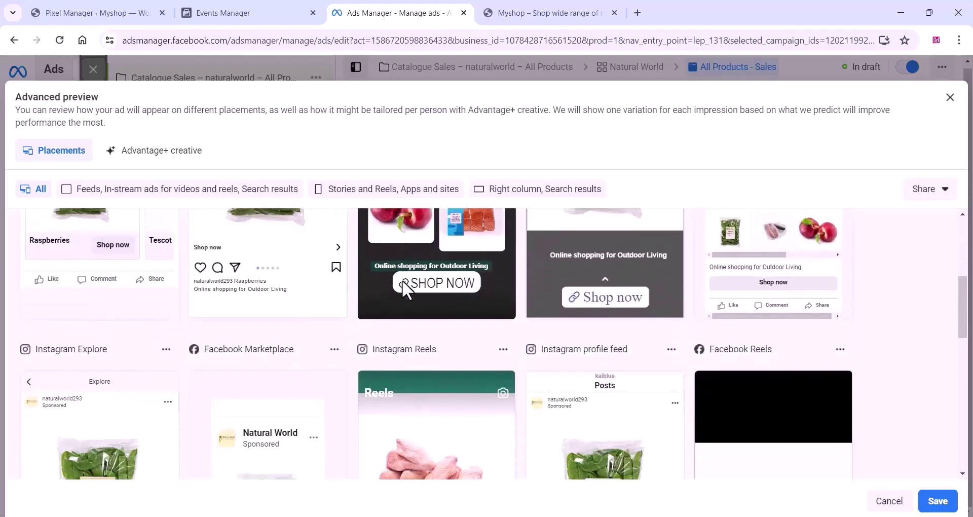
scroll(402, 279, "down", 3)
scroll(402, 281, "down", 4)
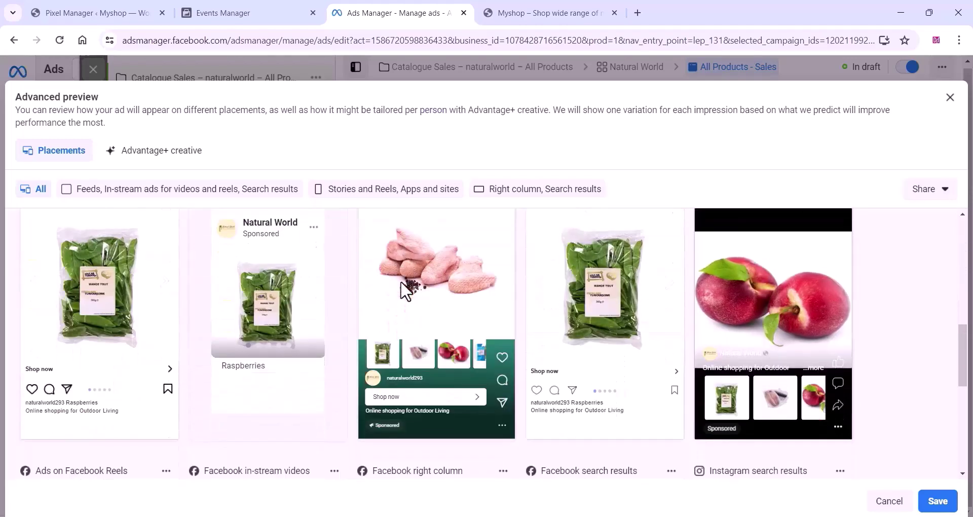
scroll(400, 291, "down", 3)
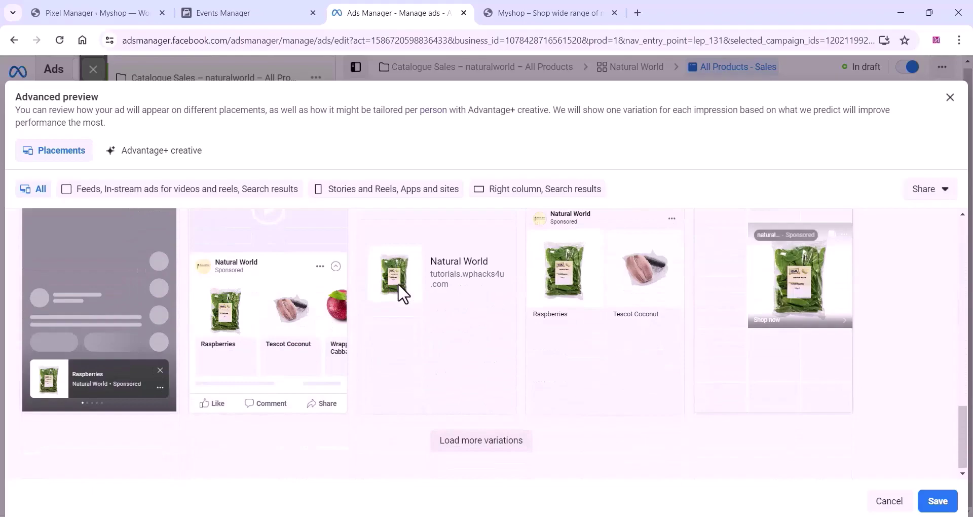
key("Escape")
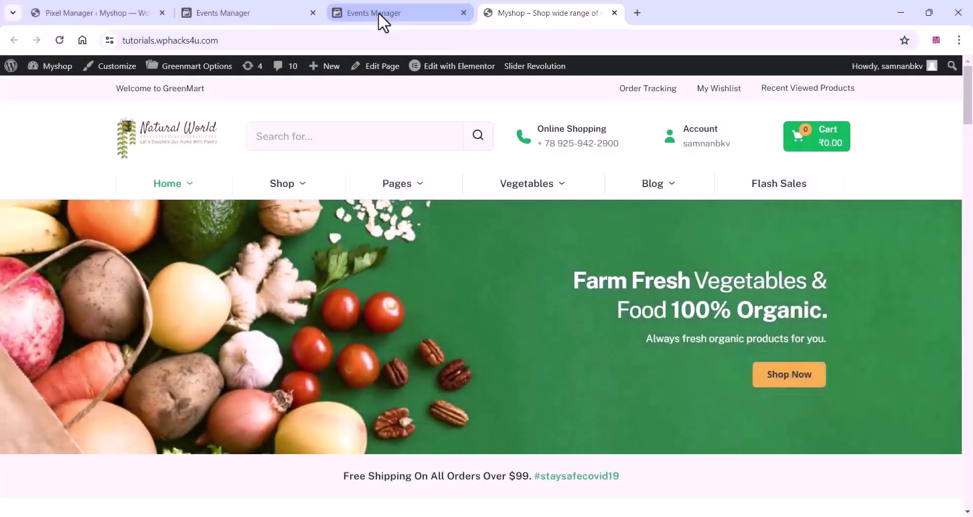
- With Test events running in Events Manager, open Set of 3 Outdoor Flowering Plants on the storefront and add it to the cart
left_click(378, 13)
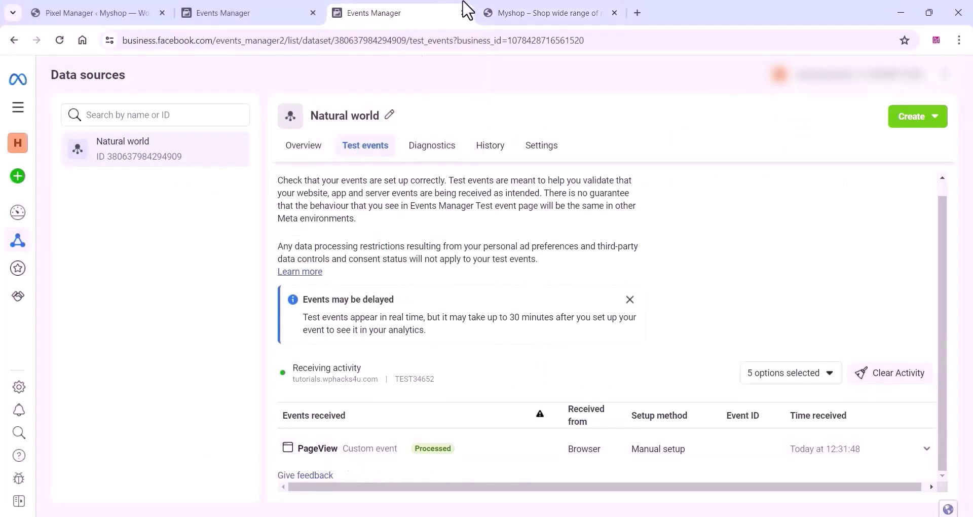
left_click(511, 12)
scroll(381, 309, "down", 5)
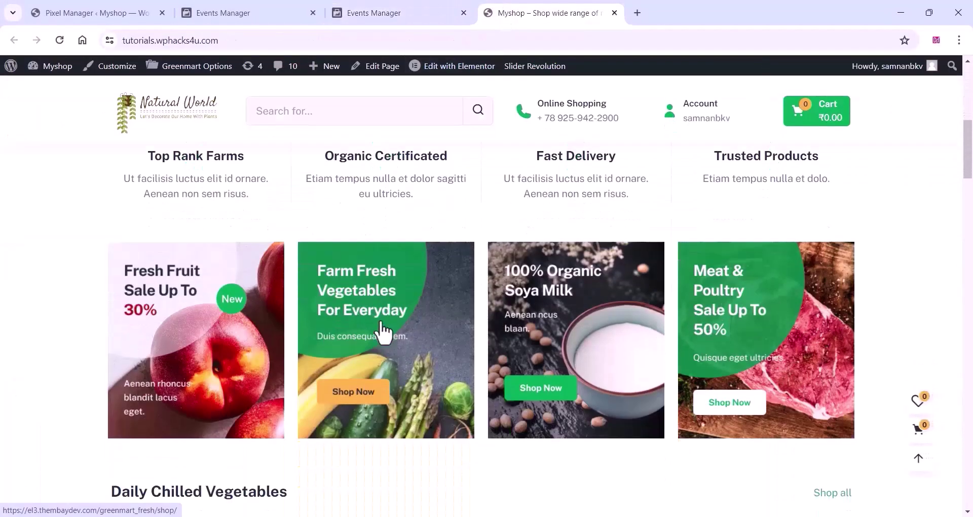
scroll(383, 331, "down", 5)
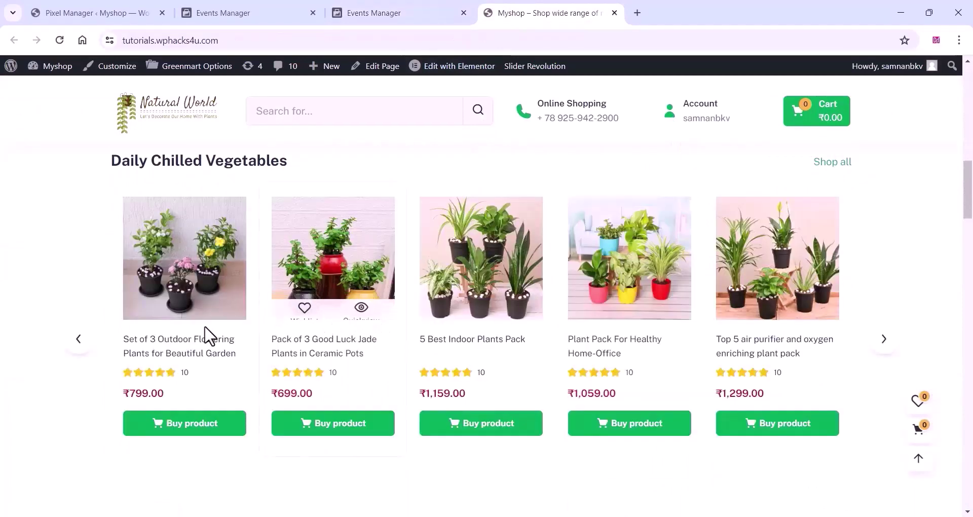
left_click(189, 352)
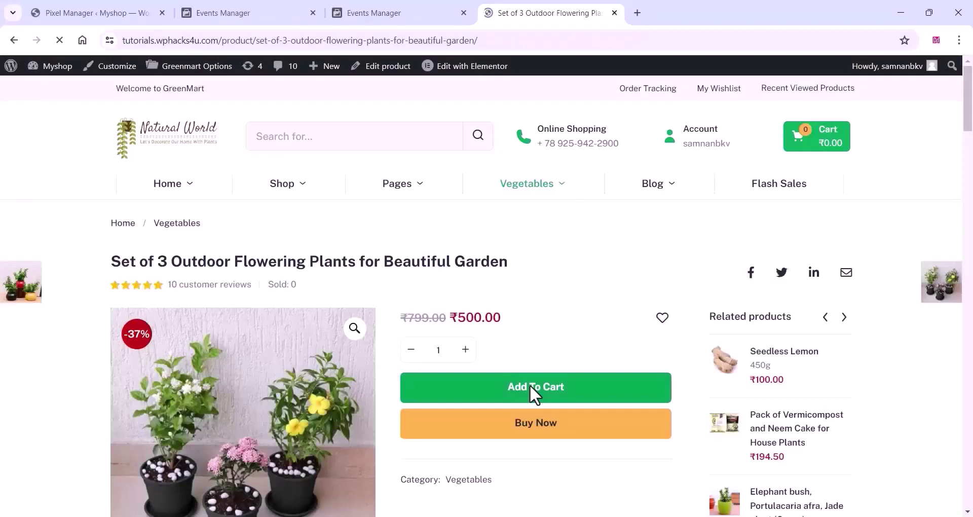
left_click(530, 385)
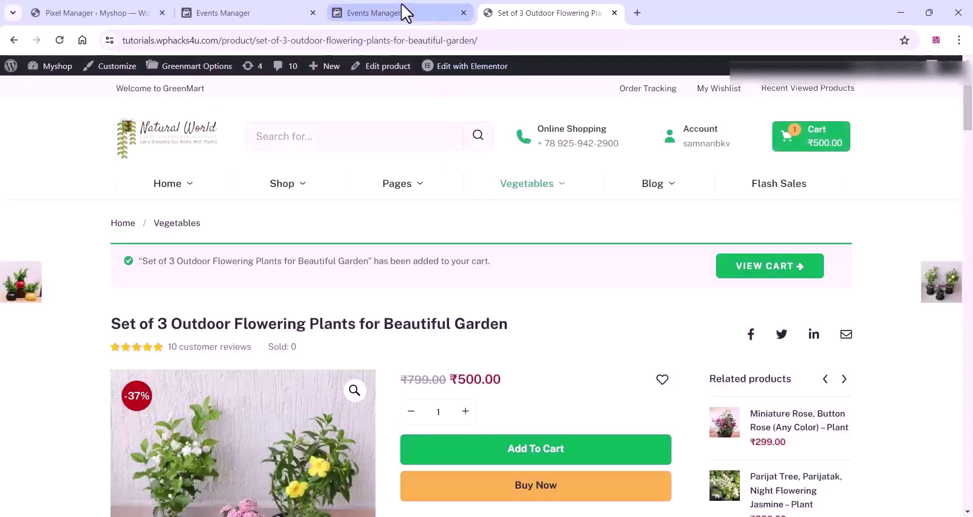
- Check the Natural world dataset's Test events in Events Manager for the storefront's product view and add-to-cart activity
left_click(401, 11)
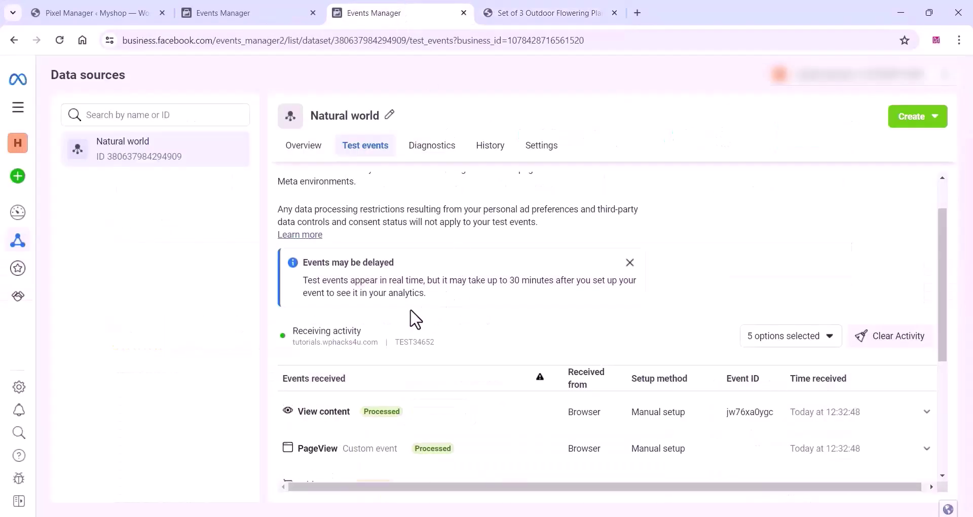
scroll(413, 324, "down", 3)
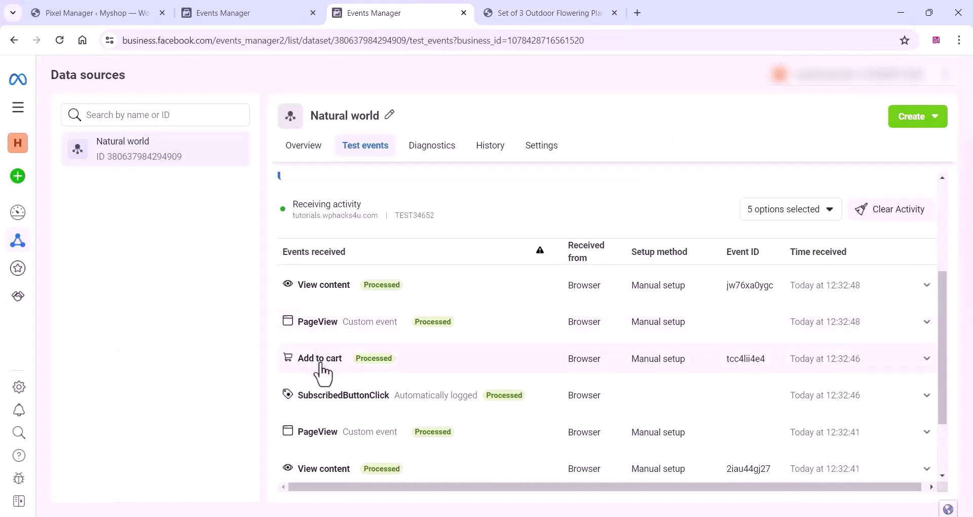
scroll(322, 367, "down", 2)
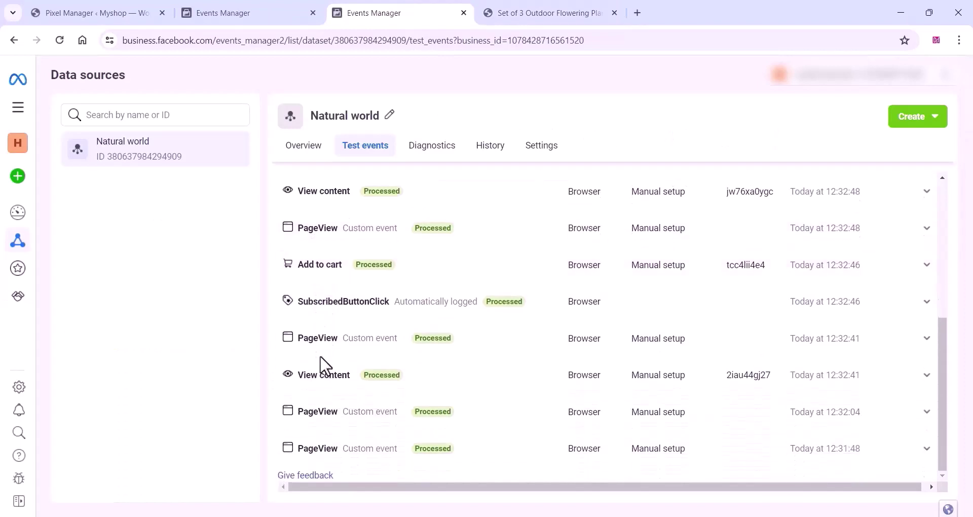
scroll(324, 360, "up", 3)
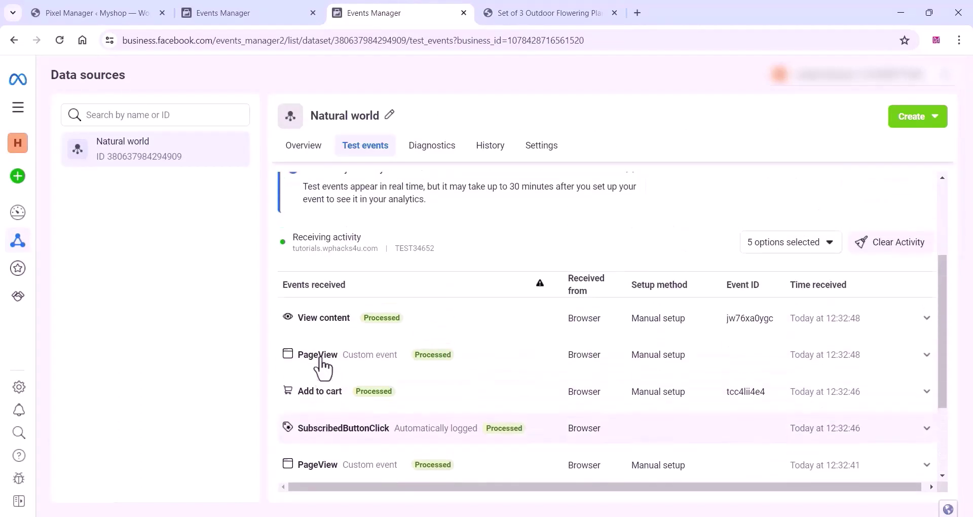
left_click(538, 15)
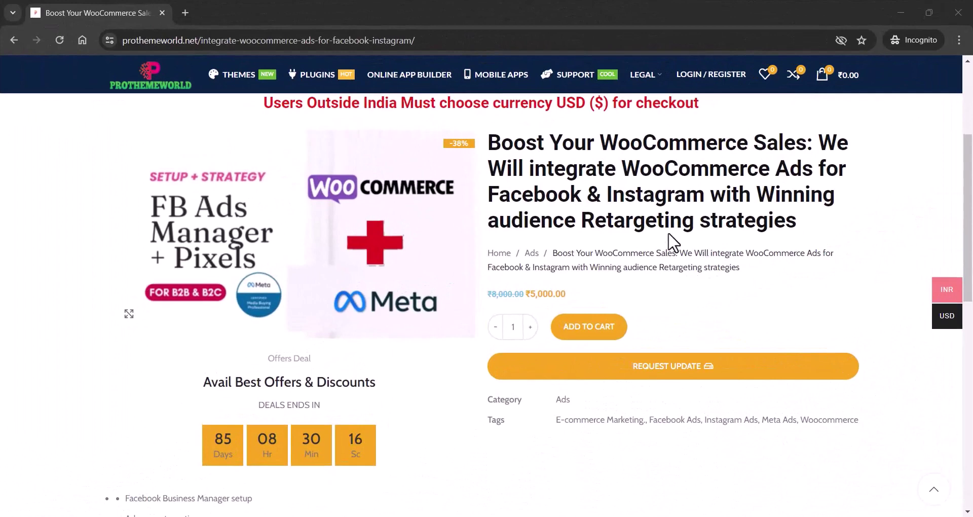
- Review the setup tasks included in the WooCommerce ads integration service for Facebook and Instagram on its ProThemeWorld page
scroll(621, 252, "down", 4)
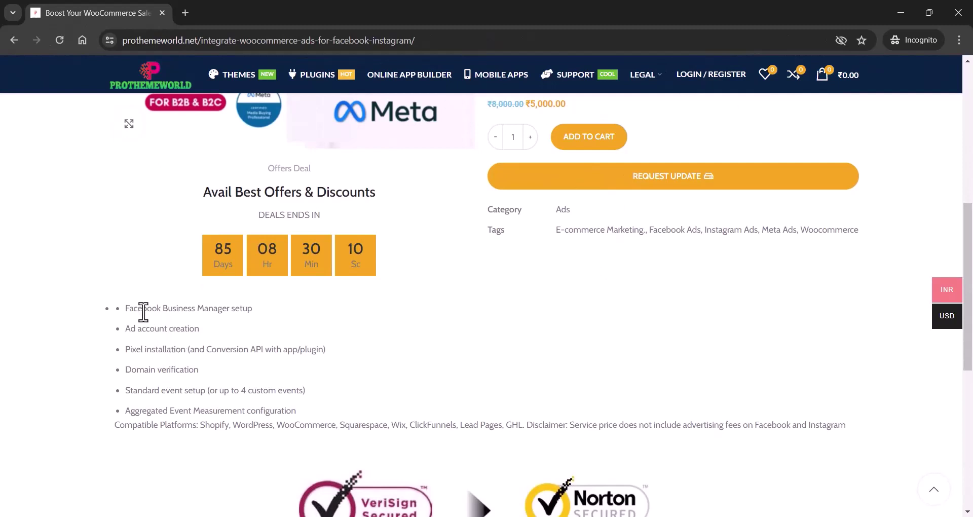
left_click_drag(127, 310, 260, 317)
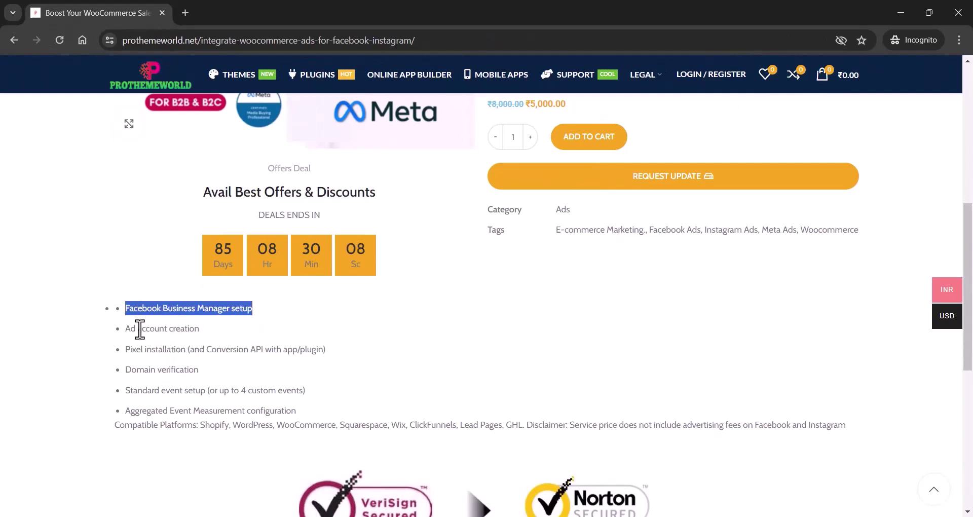
left_click_drag(138, 328, 201, 329)
left_click_drag(126, 349, 327, 349)
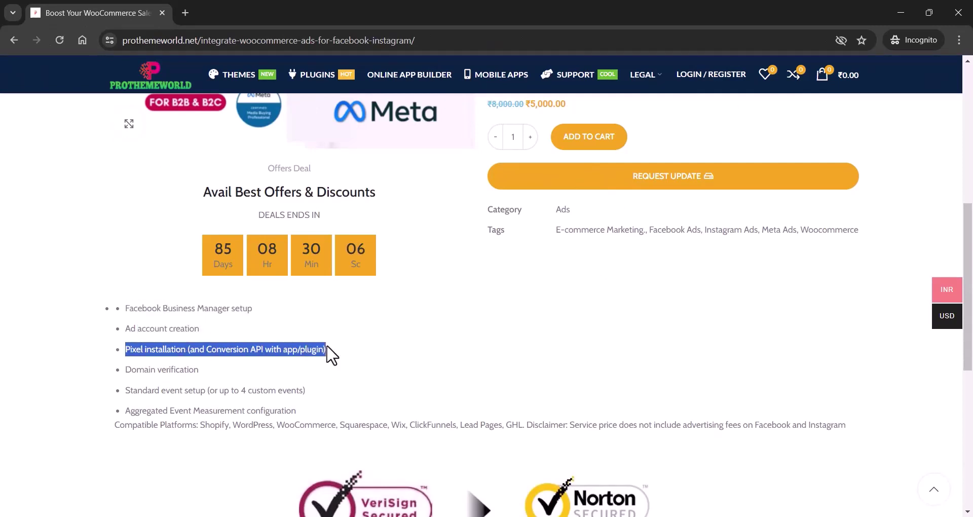
left_click(194, 388)
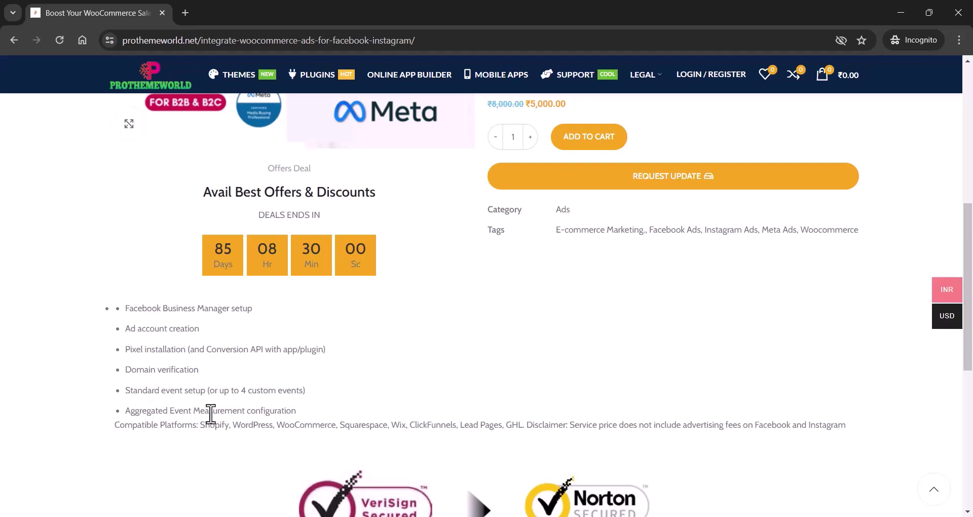
scroll(209, 390, "up", 5)
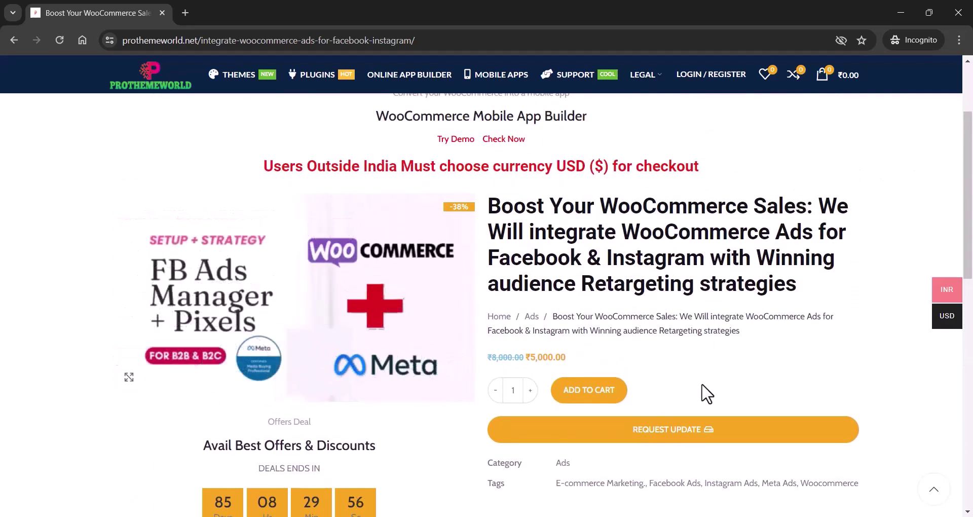
left_click(685, 494)
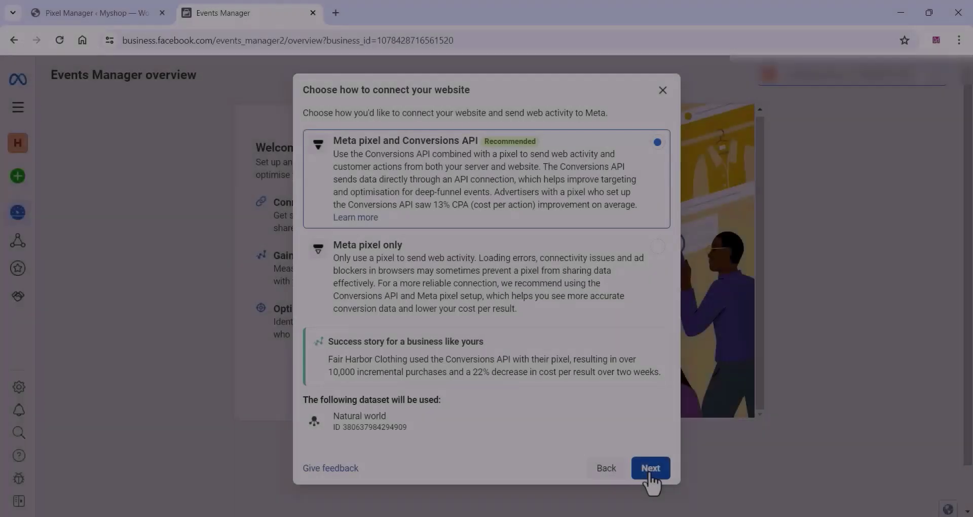
- Choose Meta pixel and Conversions API for the Natural world dataset with manual setup, and proceed to event selection
left_click(651, 469)
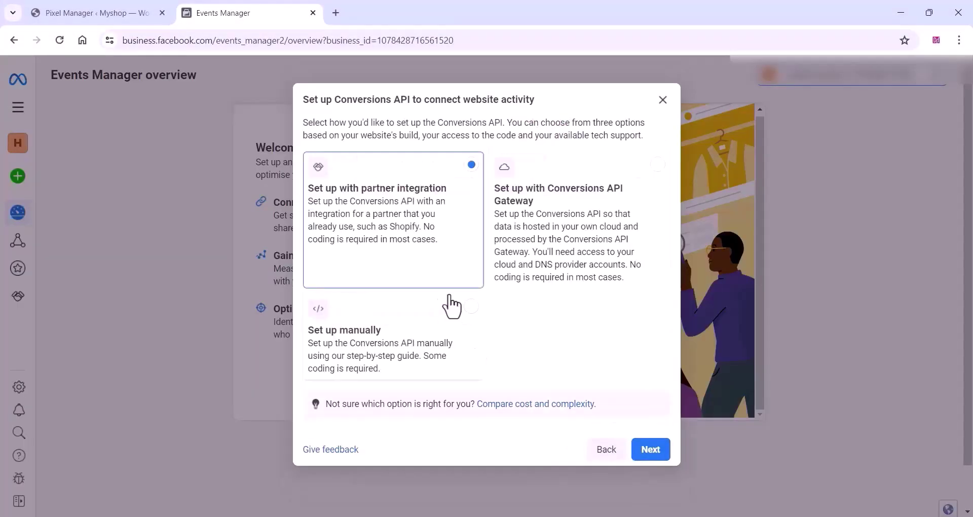
left_click(417, 354)
left_click(650, 449)
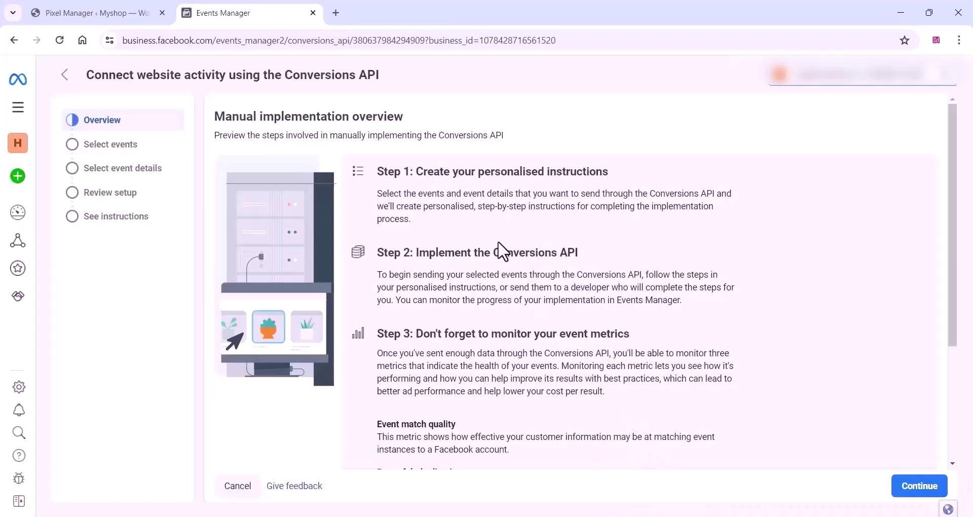
scroll(501, 251, "down", 3)
left_click(912, 489)
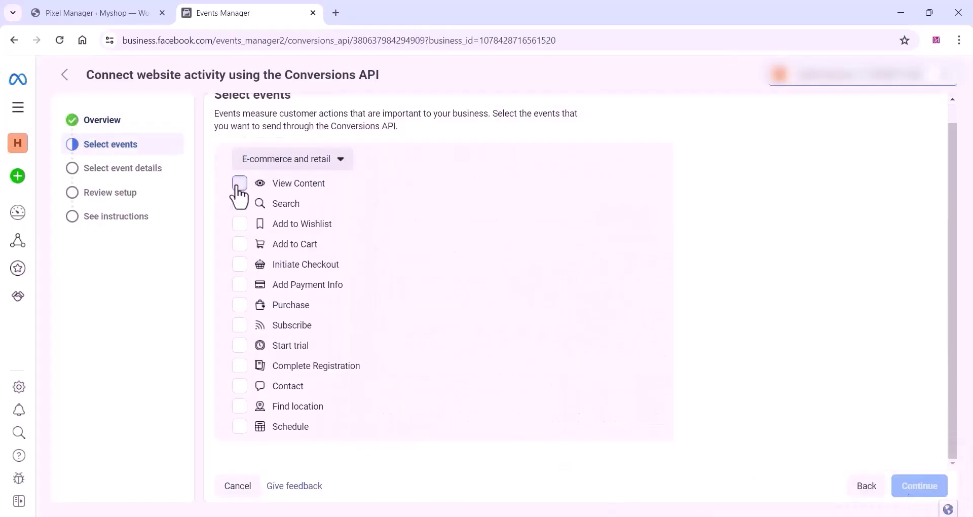
- Select every E-commerce and retail event from View Content through Schedule for the Conversions API and proceed to the event details
left_click(239, 184)
left_click(315, 161)
left_click(315, 161)
left_click(240, 203)
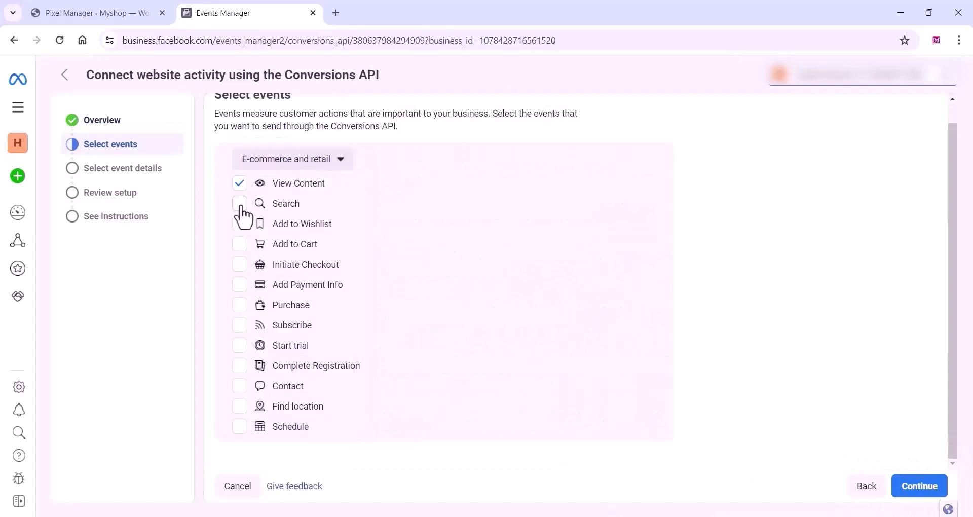
left_click(240, 224)
left_click(239, 244)
left_click(239, 264)
left_click(240, 284)
left_click(241, 305)
left_click(241, 325)
left_click(241, 345)
left_click(240, 365)
left_click(241, 386)
left_click(240, 406)
left_click(240, 426)
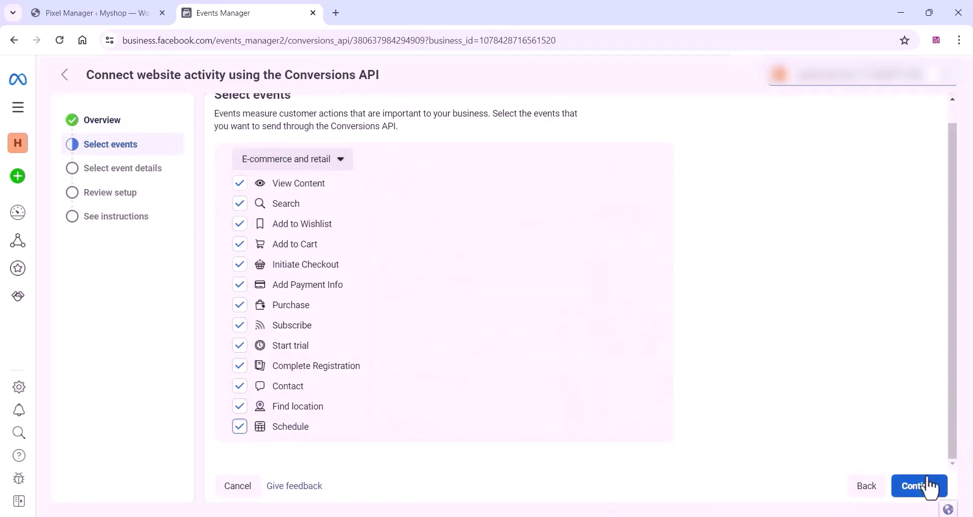
left_click(910, 487)
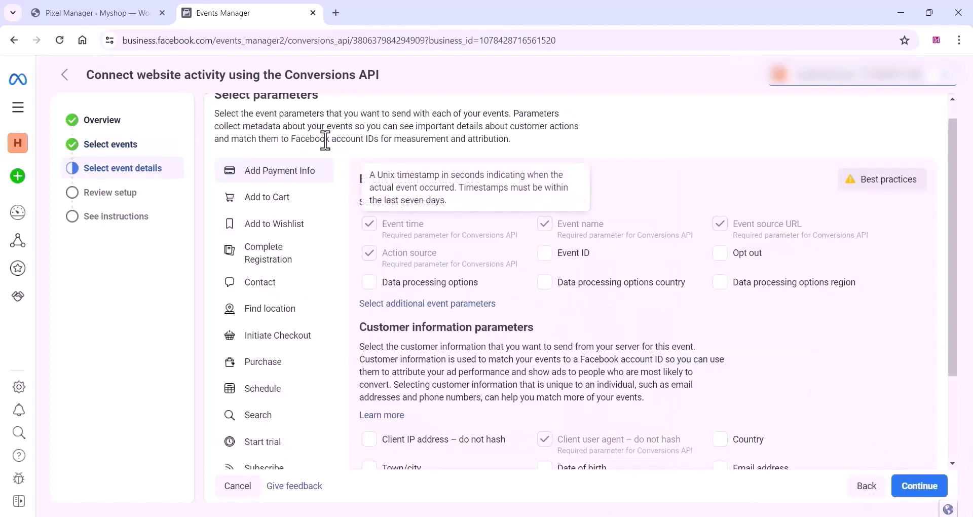
- For Add Payment Info, include the client IP address, country, email address, phone number, first name and gender as customer information parameters
scroll(764, 408, "down", 2)
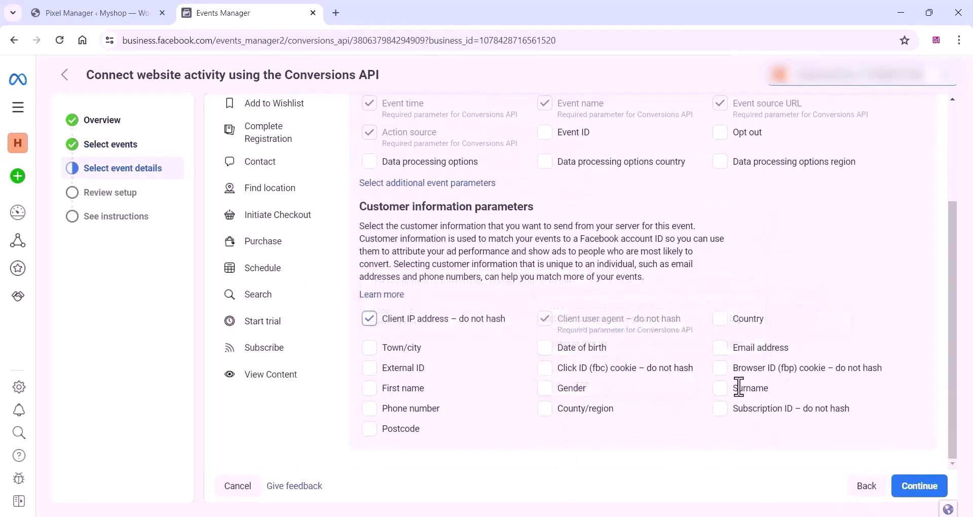
left_click(720, 319)
left_click(720, 347)
left_click(369, 408)
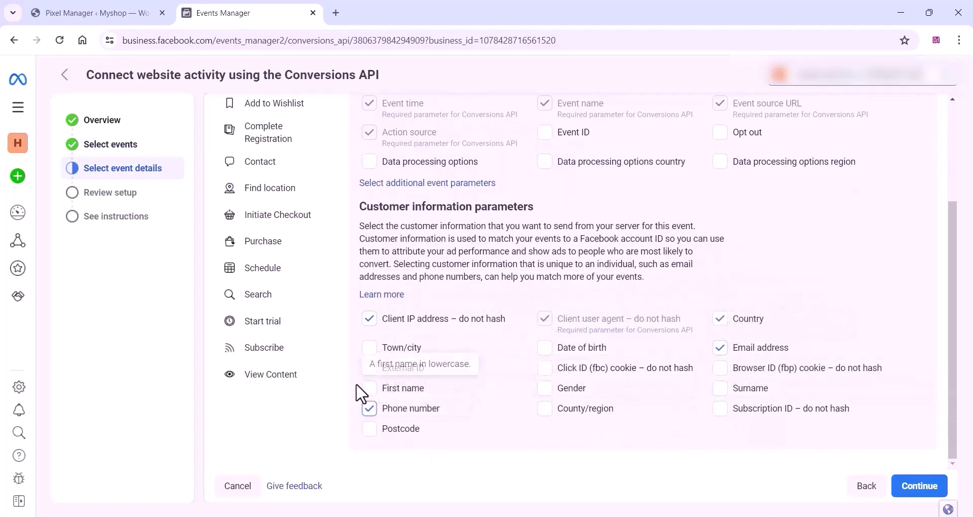
left_click(368, 388)
left_click(544, 388)
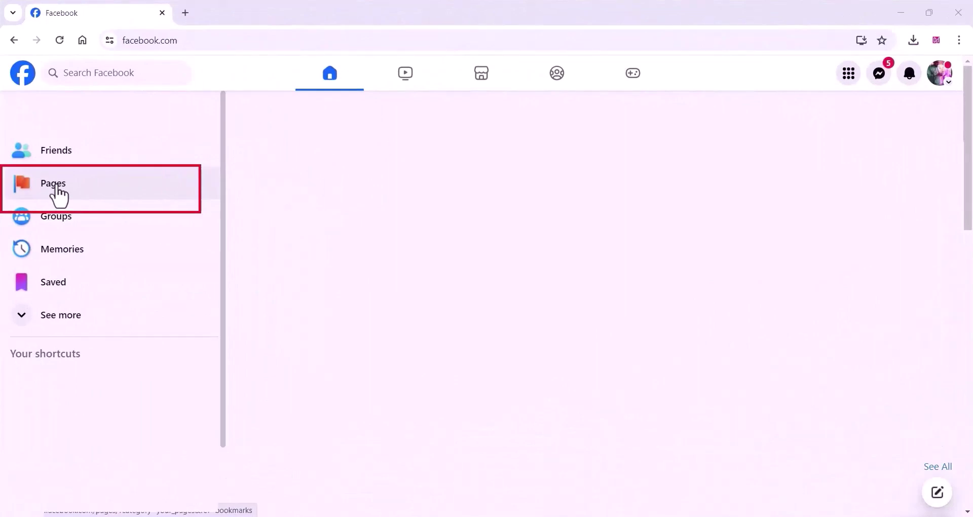
- Start a new Facebook Page named Natural World with the categories Home and garden website and Nursery and garden centre
left_click(56, 185)
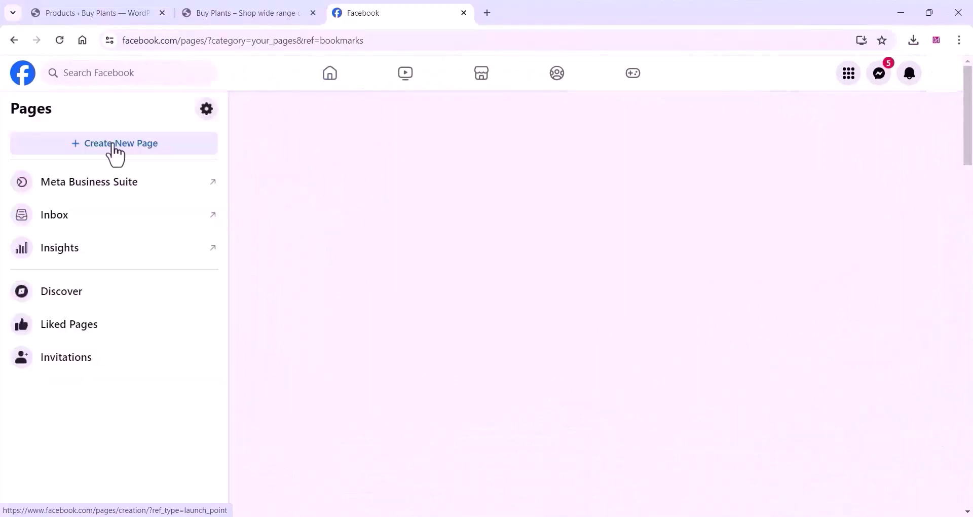
left_click(116, 145)
type("Natural World")
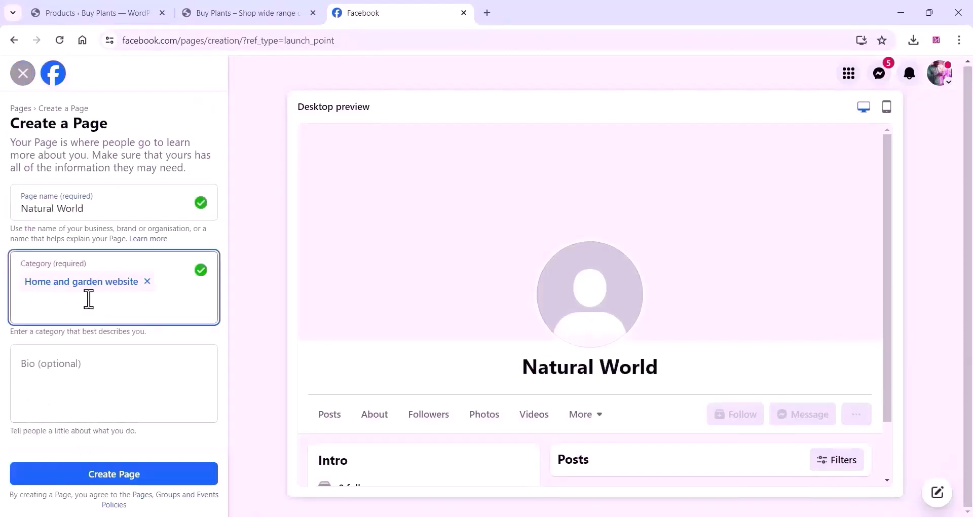
type("garden")
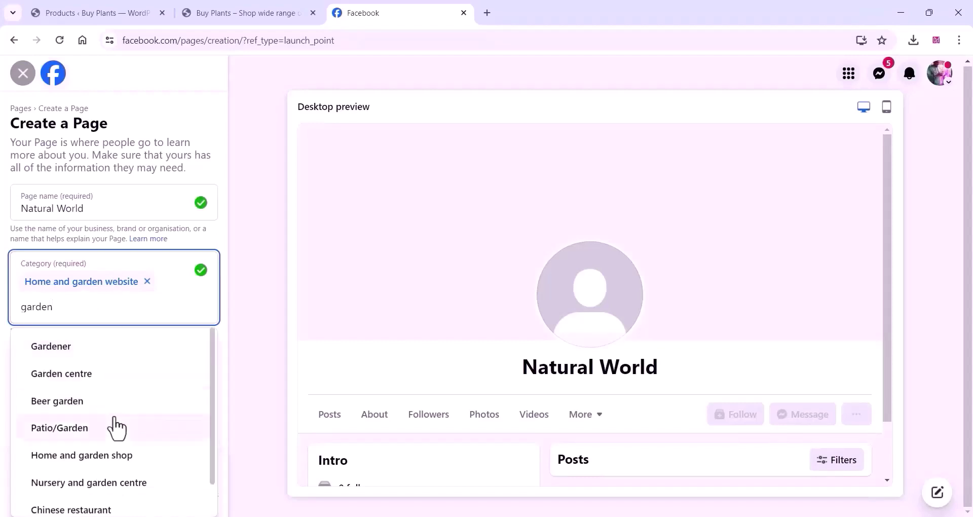
scroll(115, 426, "down", 1)
left_click(106, 446)
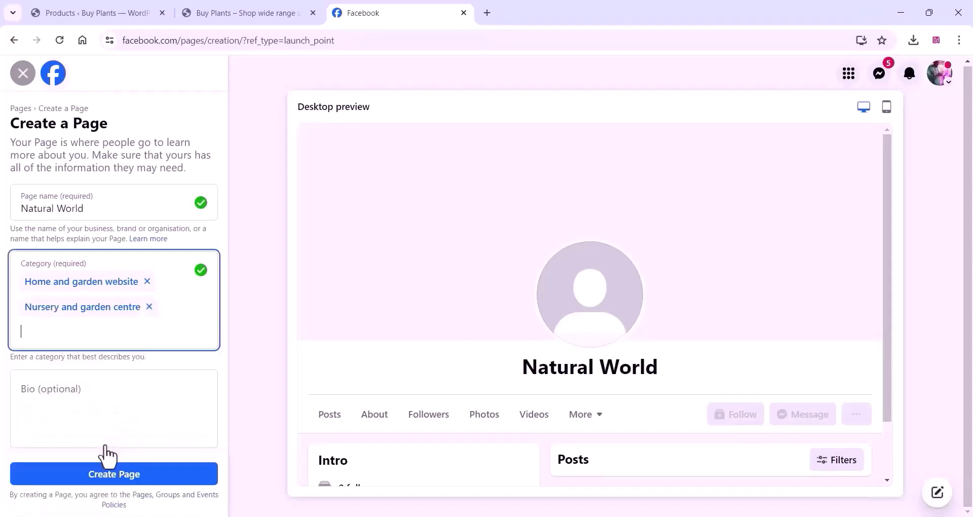
- Give the Page the bio "Shop wide range of Plants online" and create it
left_click(52, 401)
type("Shop wide range")
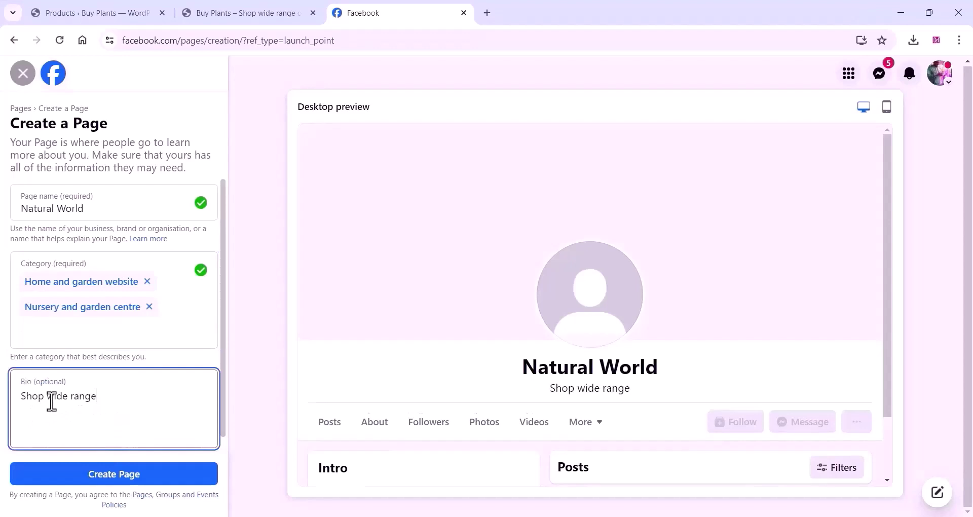
type(" of")
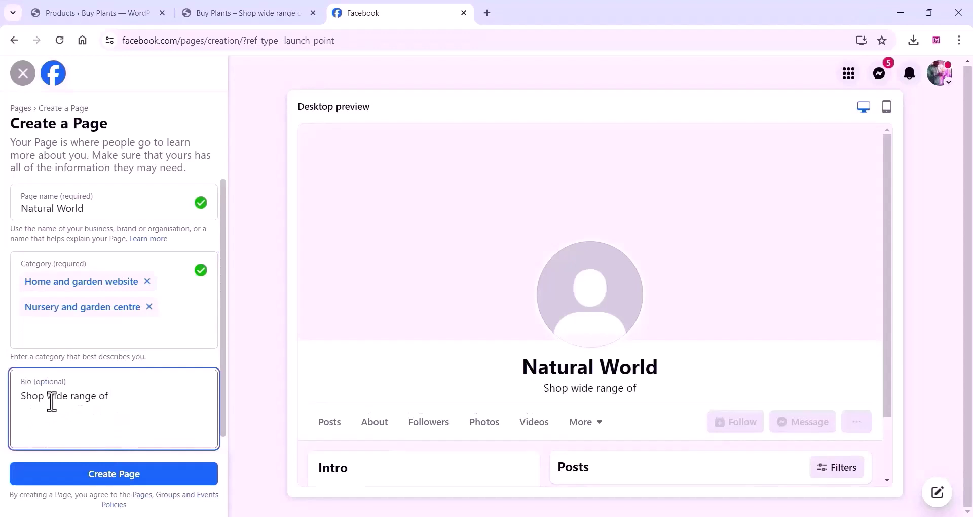
type(" Plants ")
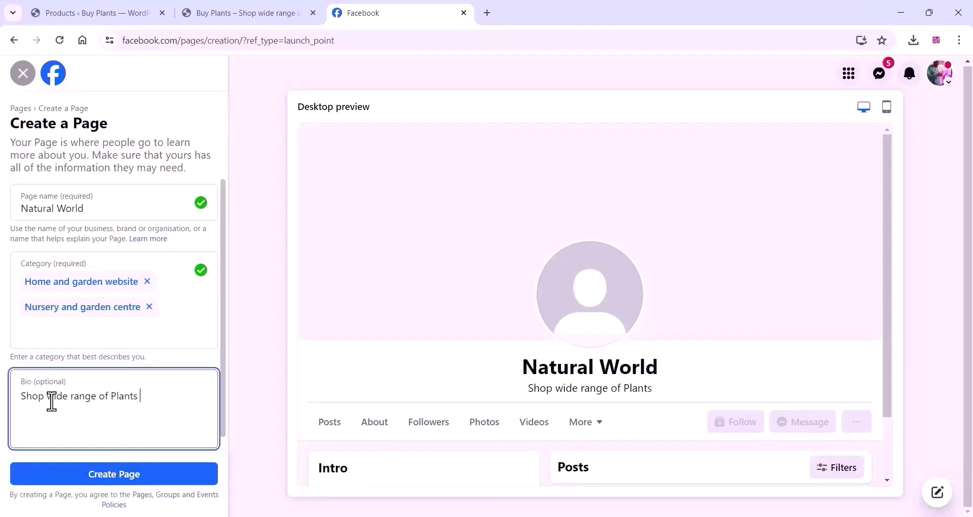
type("online")
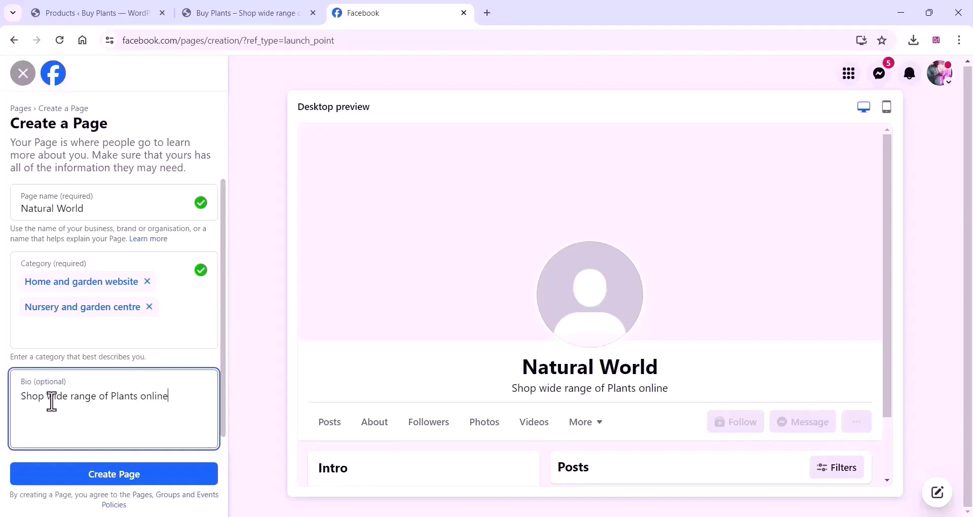
scroll(480, 357, "down", 2)
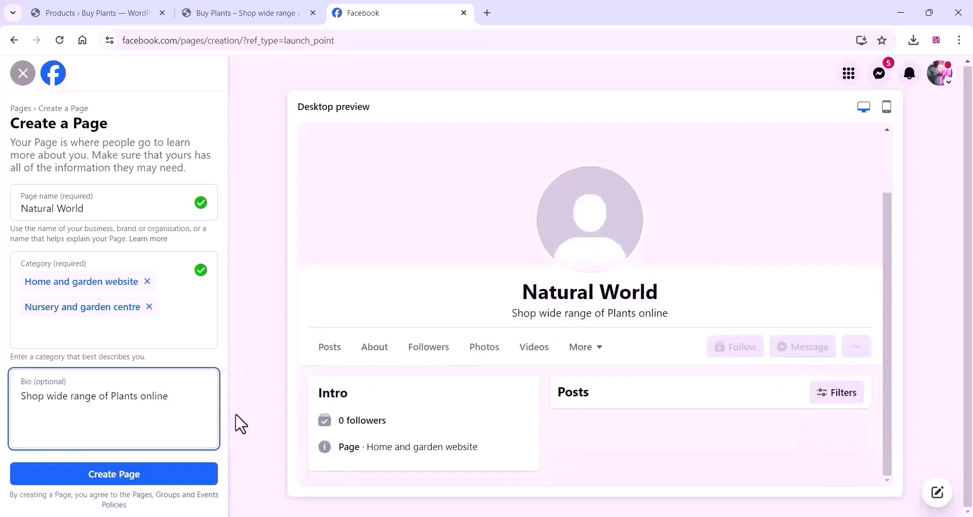
left_click(131, 478)
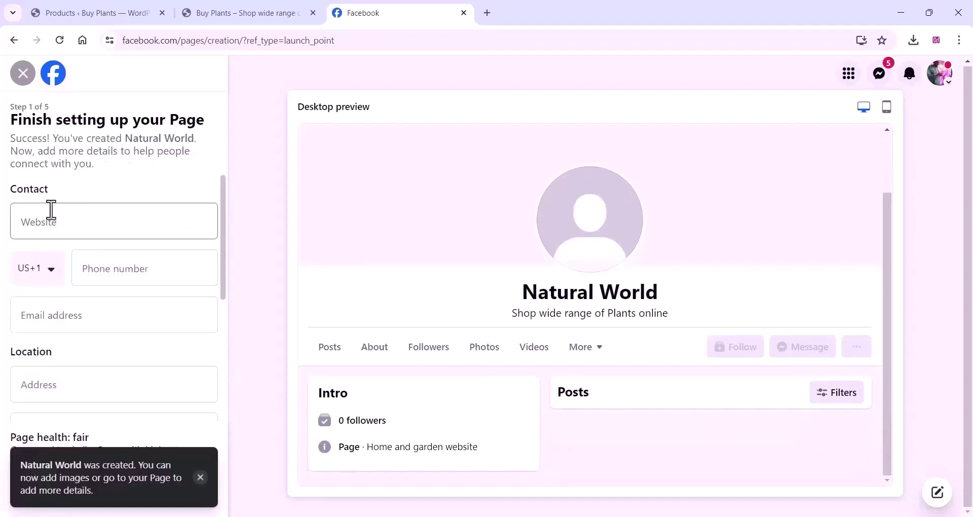
left_click(202, 474)
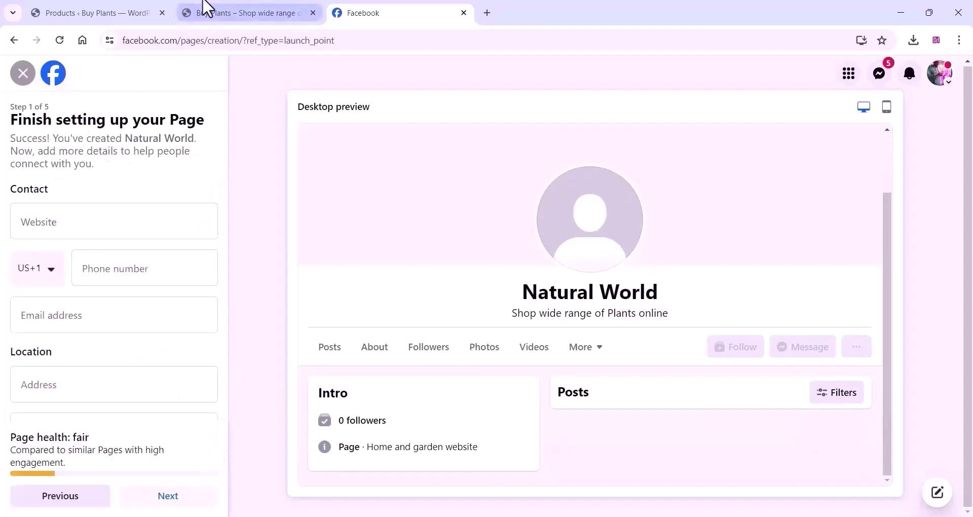
left_click(227, 11)
left_click(172, 40)
right_click(175, 44)
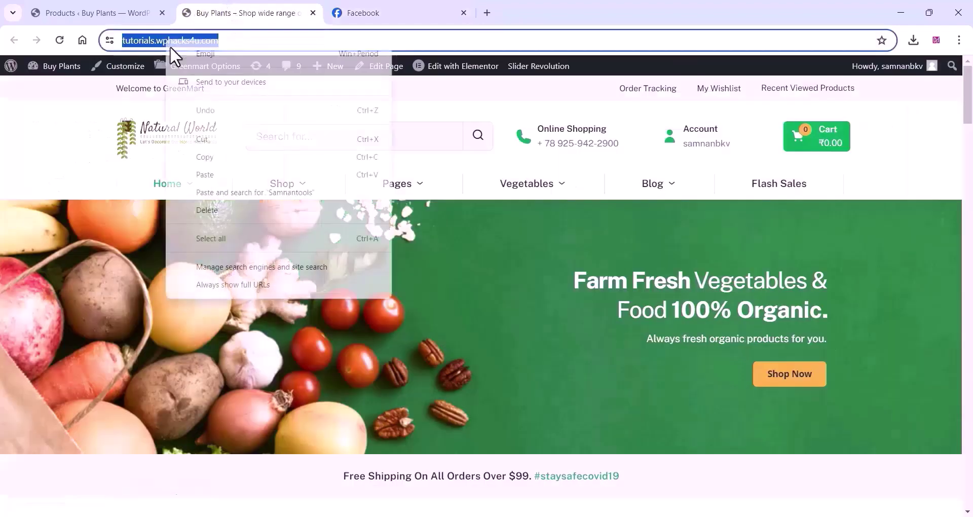
left_click(212, 157)
left_click(400, 13)
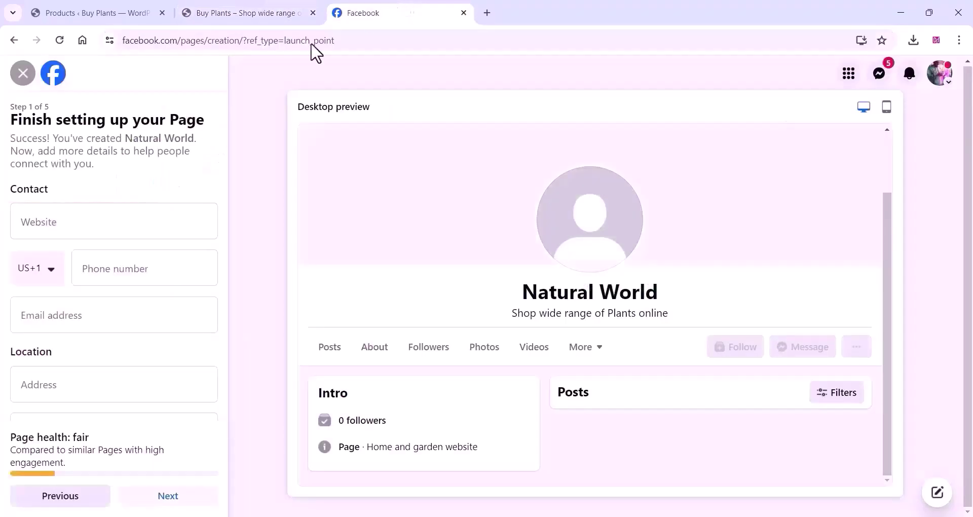
right_click(65, 225)
left_click(71, 344)
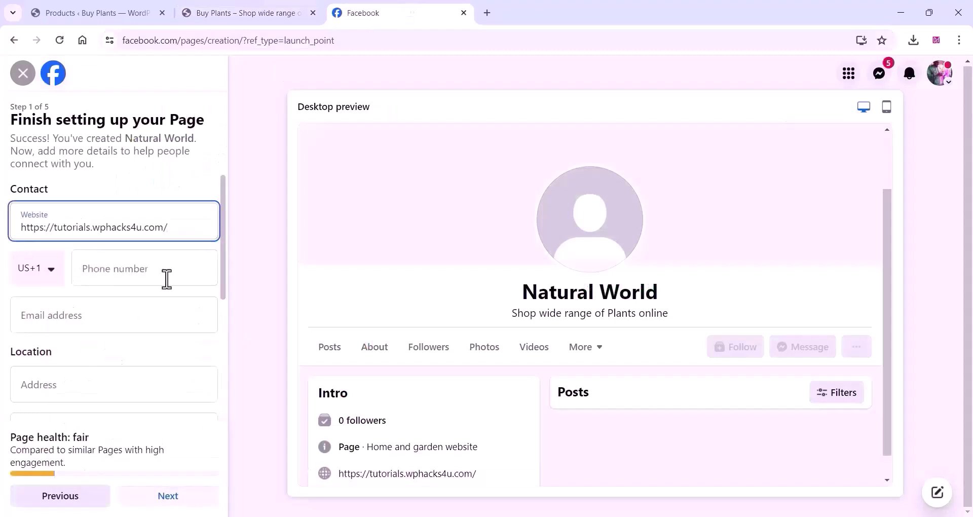
left_click(143, 307)
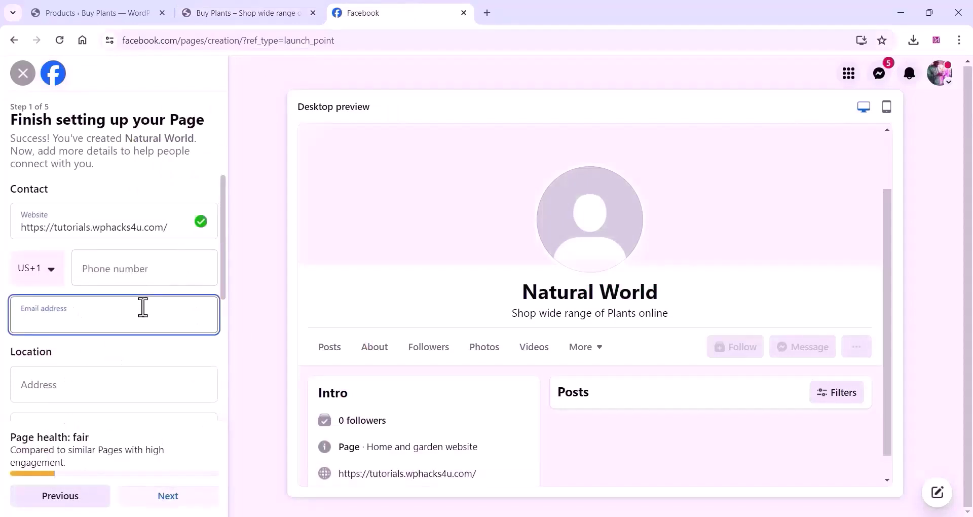
scroll(72, 325, "down", 5)
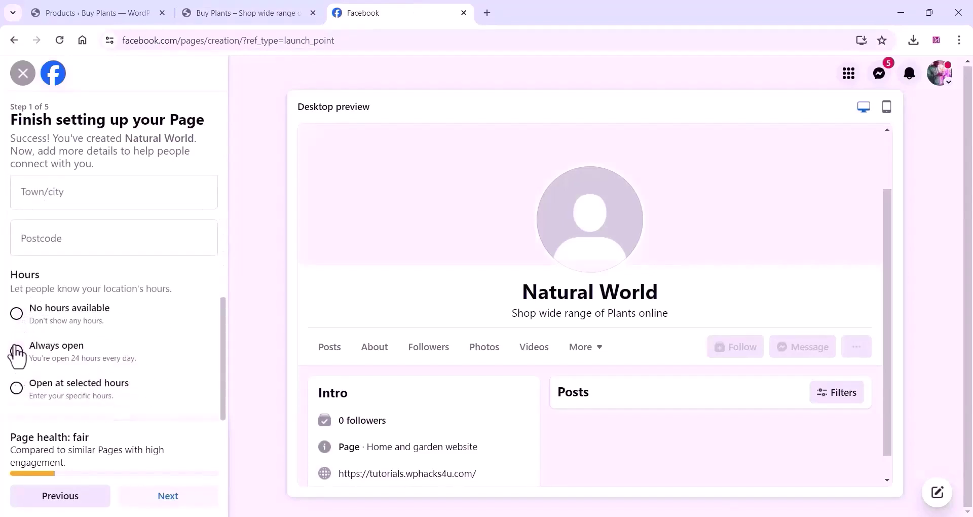
left_click(161, 498)
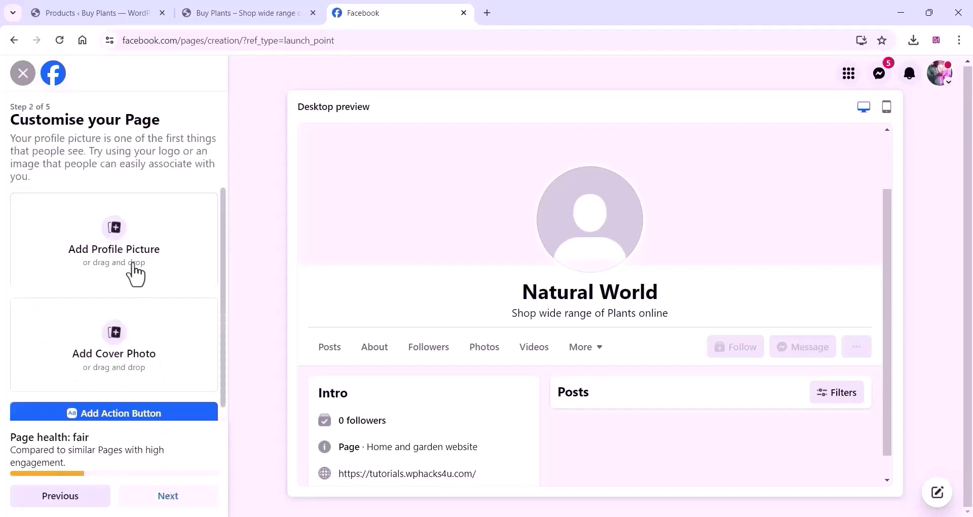
left_click(118, 242)
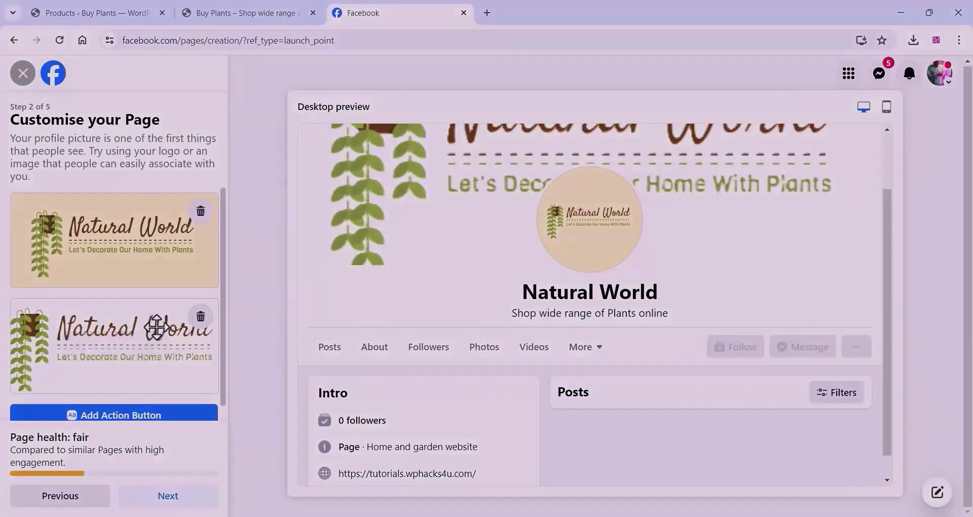
scroll(210, 418, "down", 1)
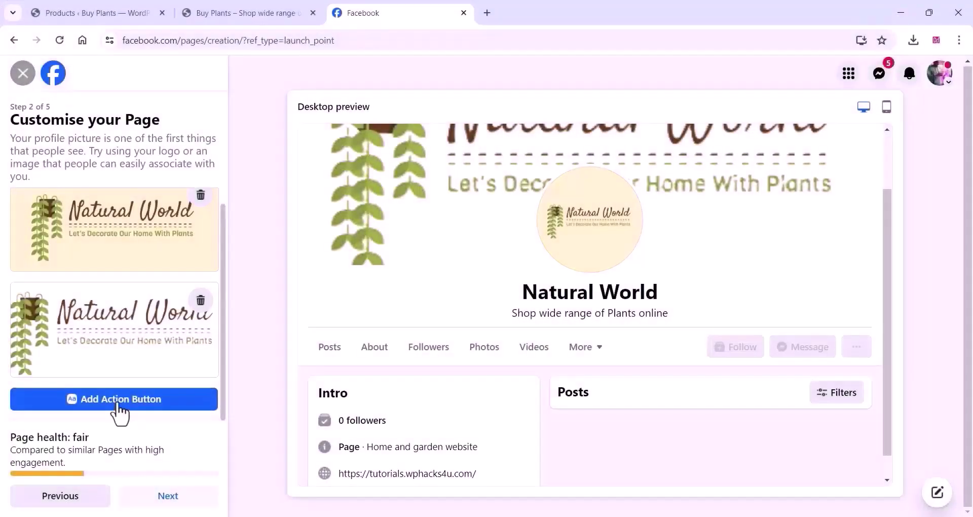
left_click(162, 499)
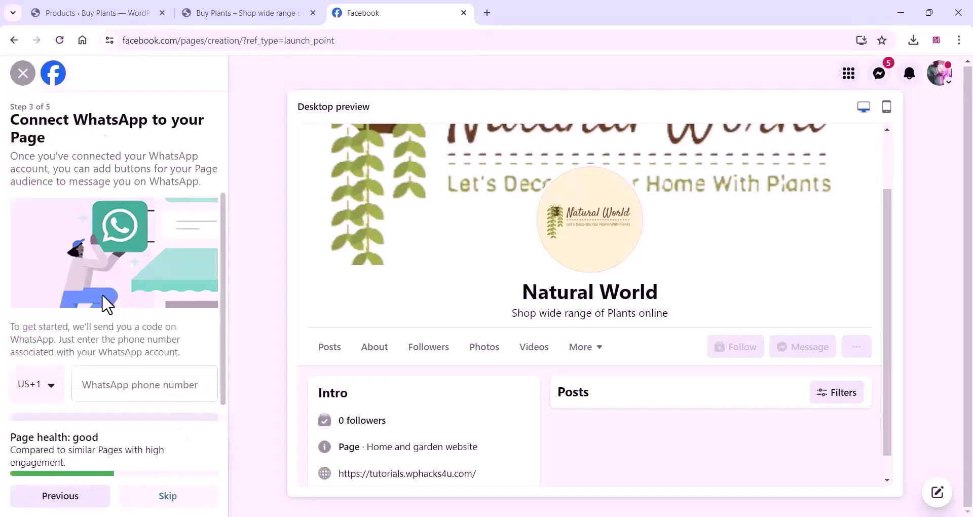
- Skip connecting WhatsApp and inviting friends, and finish the Page setup with notifications on and promotional emails off
scroll(102, 293, "down", 1)
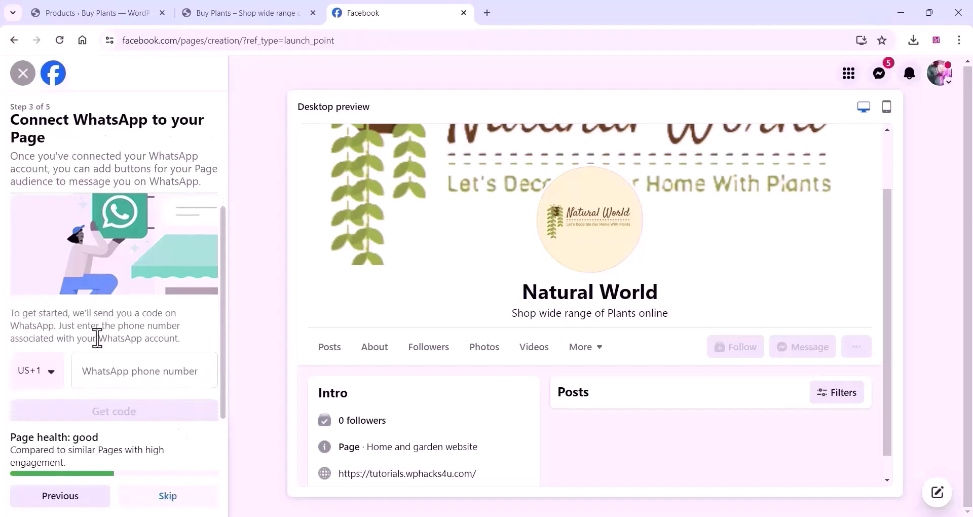
left_click(175, 503)
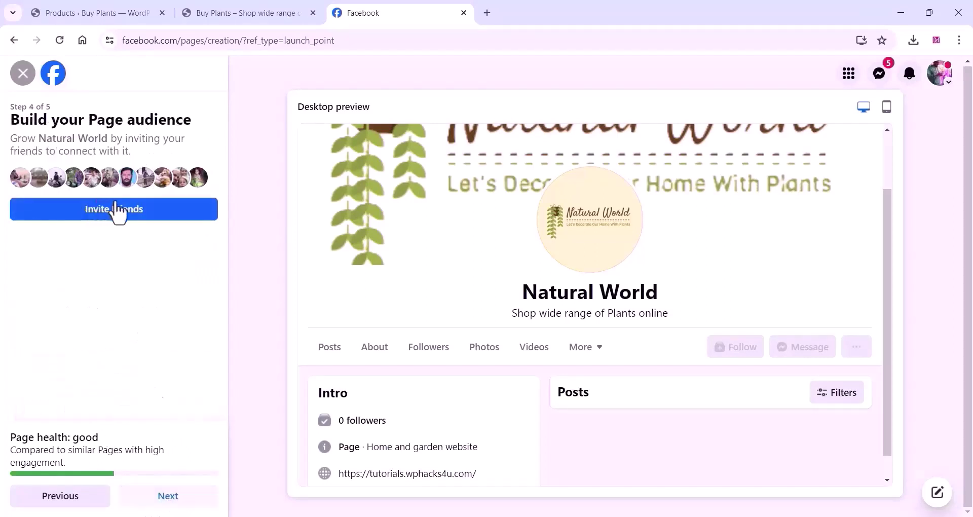
left_click(175, 496)
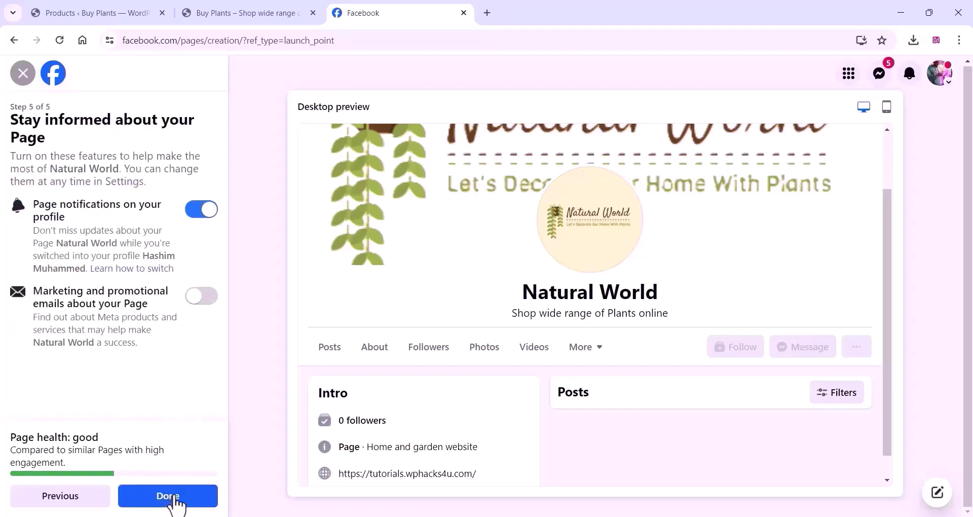
left_click(175, 503)
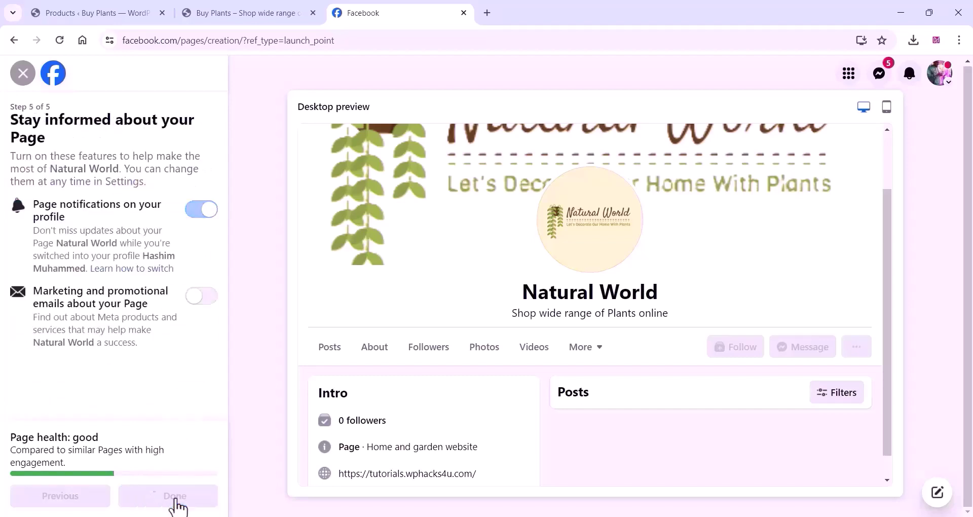
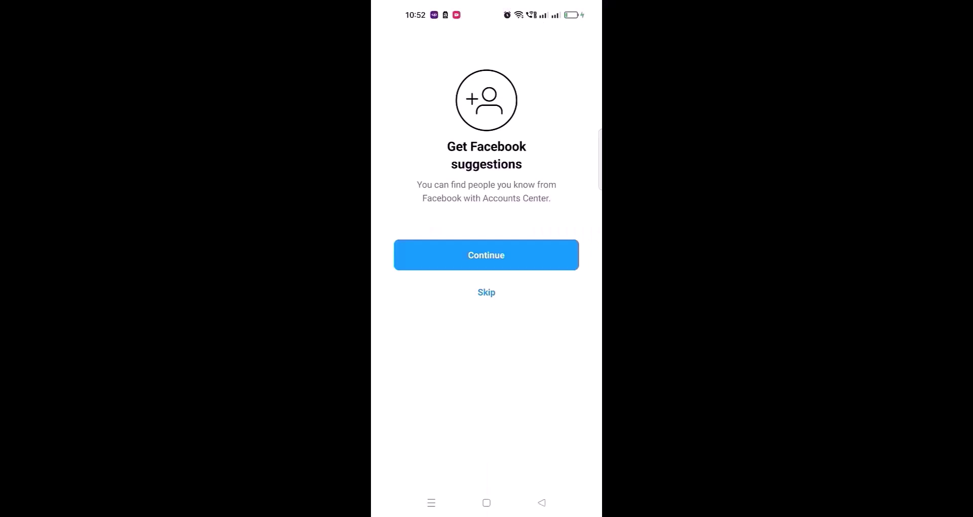
- Accept the Facebook suggestions and add the new Instagram account to the existing Accounts Center
left_click(505, 255)
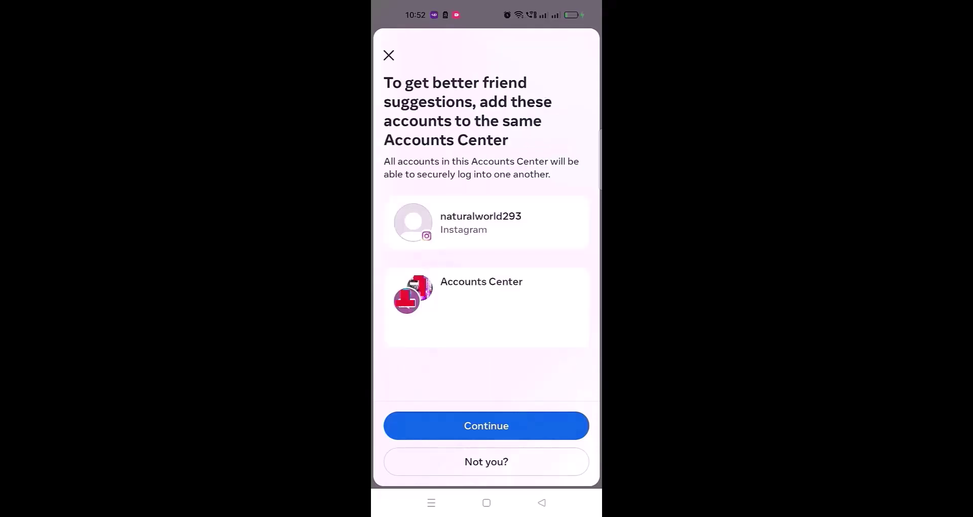
left_click(486, 425)
left_click(502, 426)
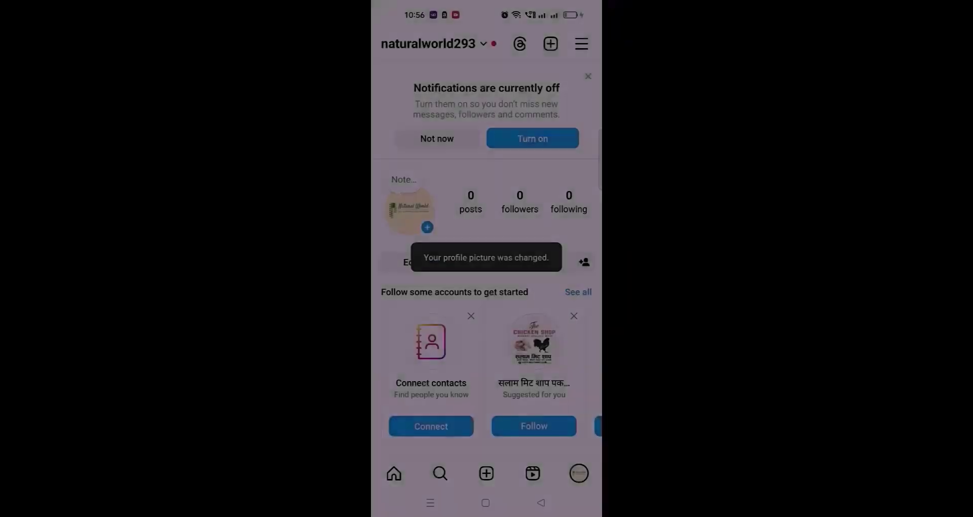
- Set the Instagram profile name to Natural World and start switching to a professional account, continuing through its introduction pages
left_click(421, 262)
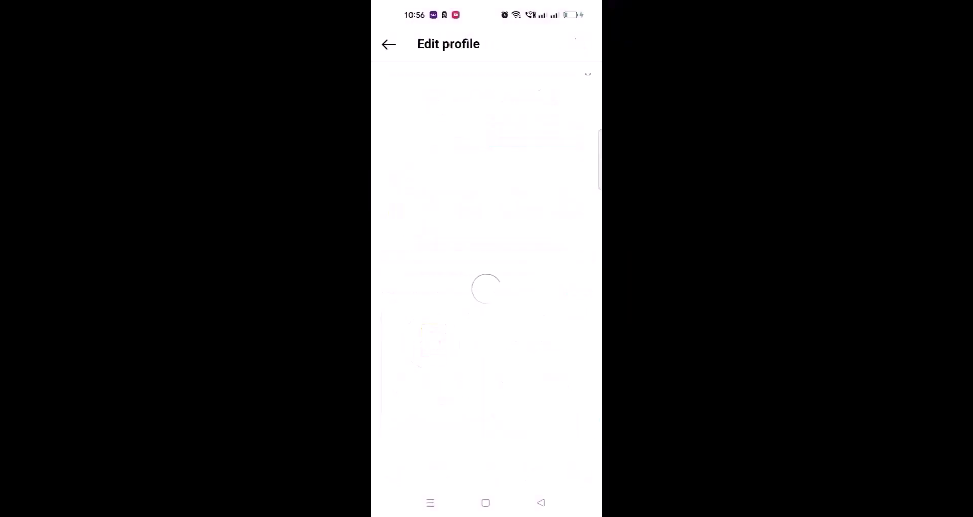
left_click(423, 177)
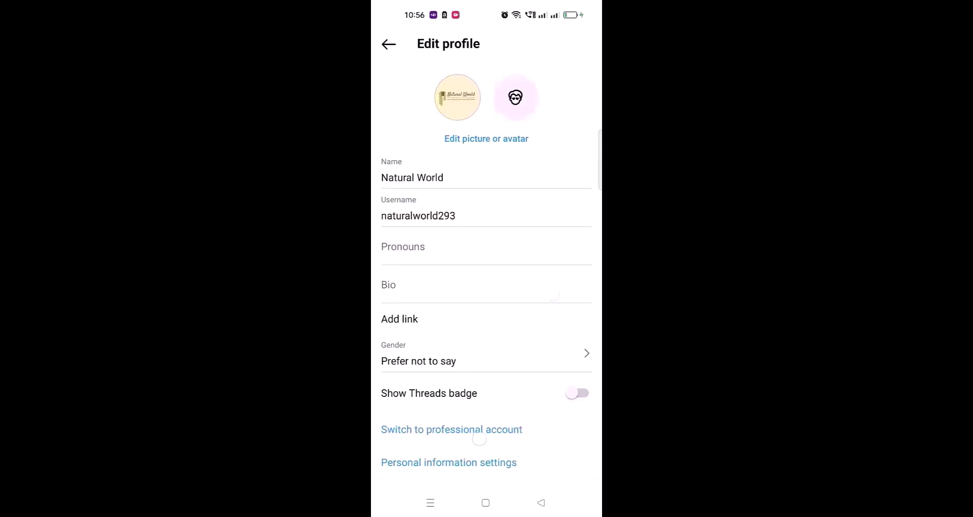
left_click(479, 436)
left_click(497, 470)
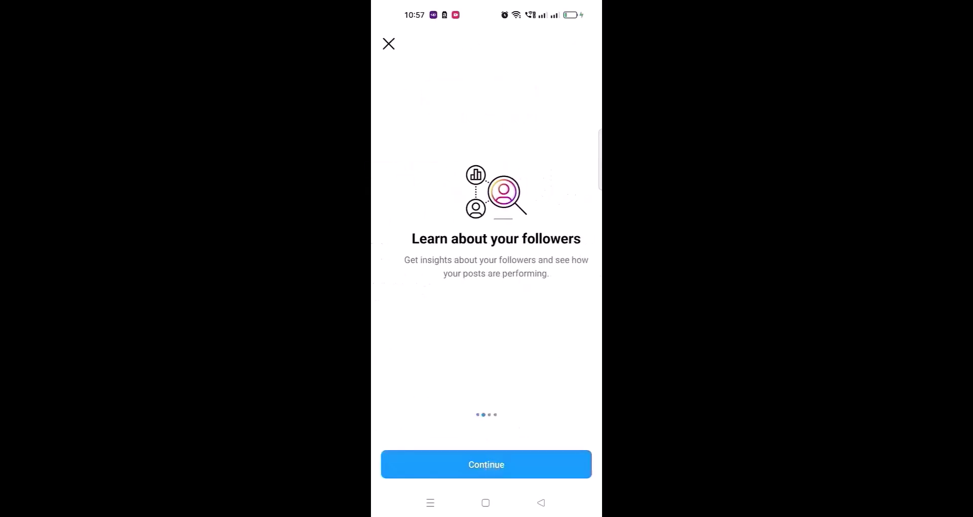
left_click(498, 471)
left_click(497, 470)
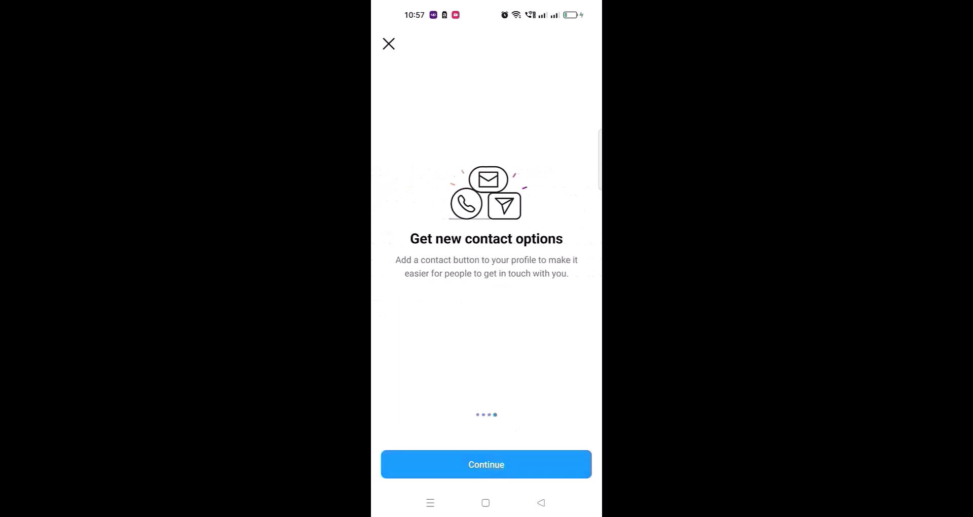
left_click(498, 470)
- Choose the Health/beauty category and the Business account type, and close the professional account setup checklist
scroll(486, 325, "down", 5)
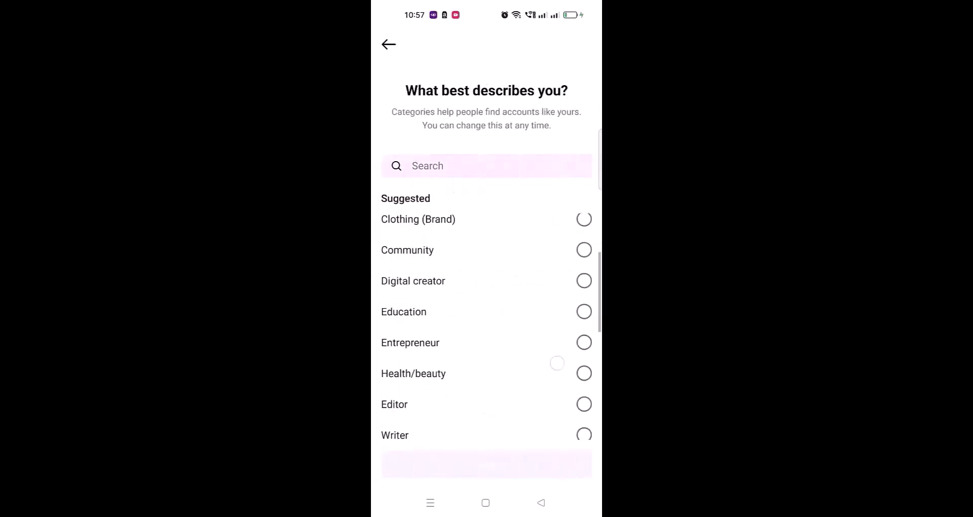
left_click(583, 238)
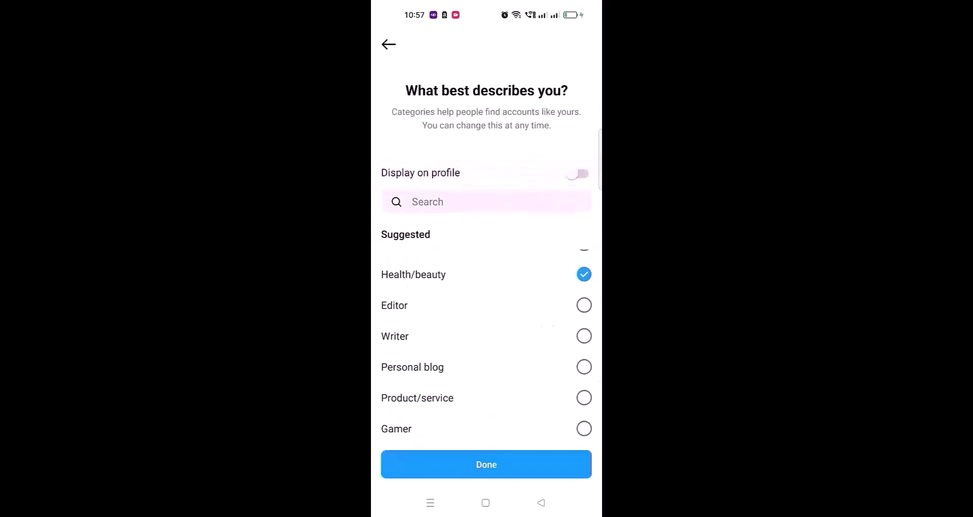
left_click(494, 464)
left_click(504, 467)
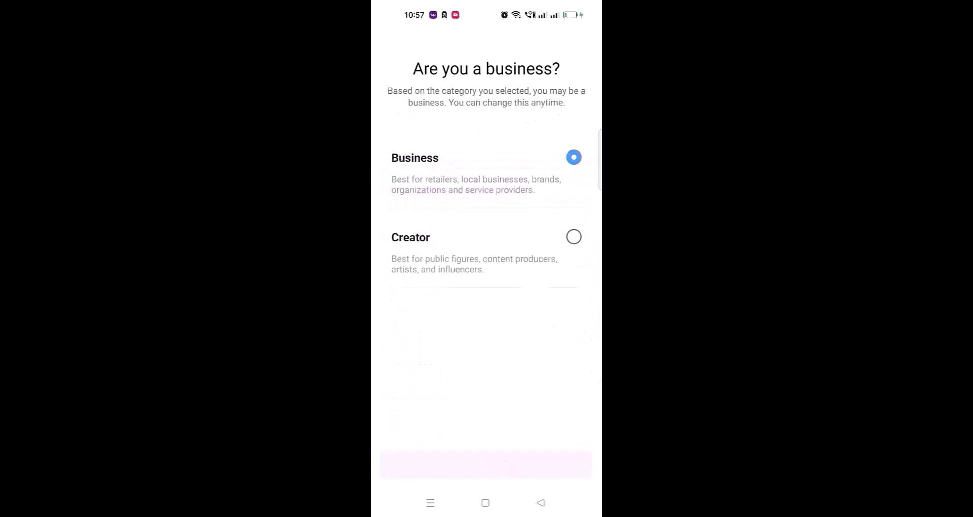
left_click(486, 428)
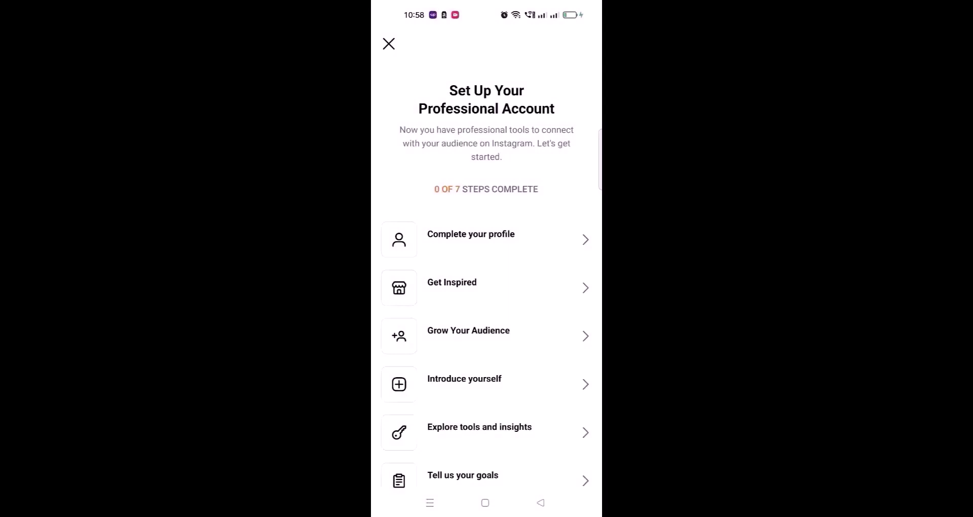
left_click(389, 44)
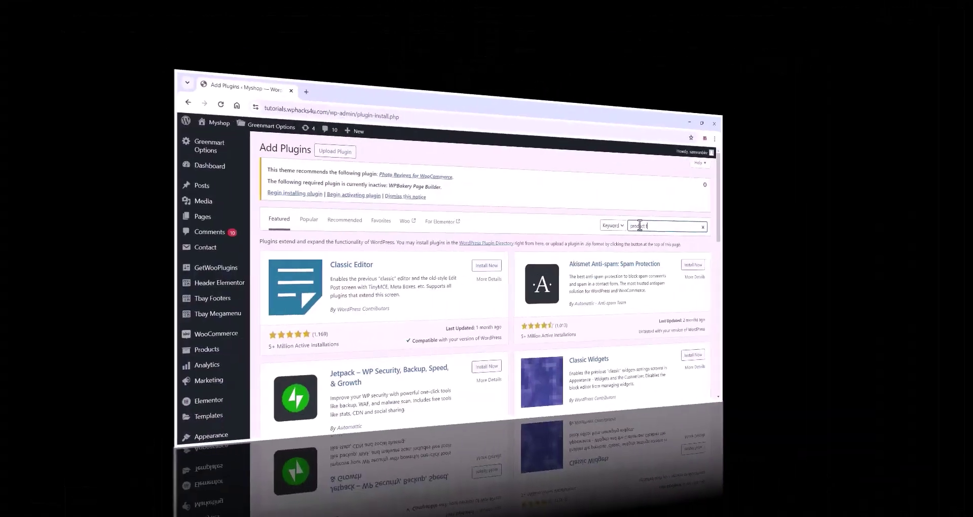
- Search the WordPress plugins for "product feed", install and activate Product Feed PRO for WooCommerce by AdTribes, and reload the page
type("eed")
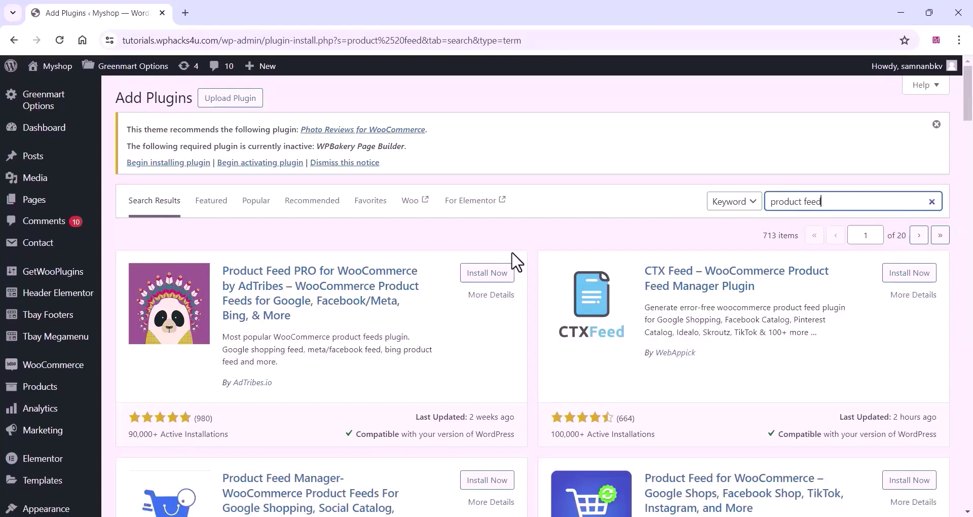
left_click(481, 273)
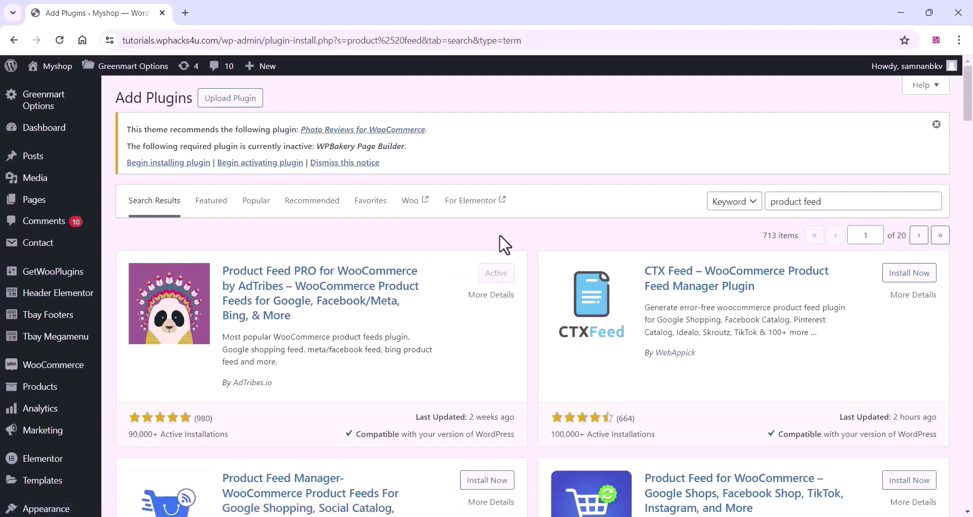
scroll(39, 355, "down", 2)
scroll(39, 370, "down", 4)
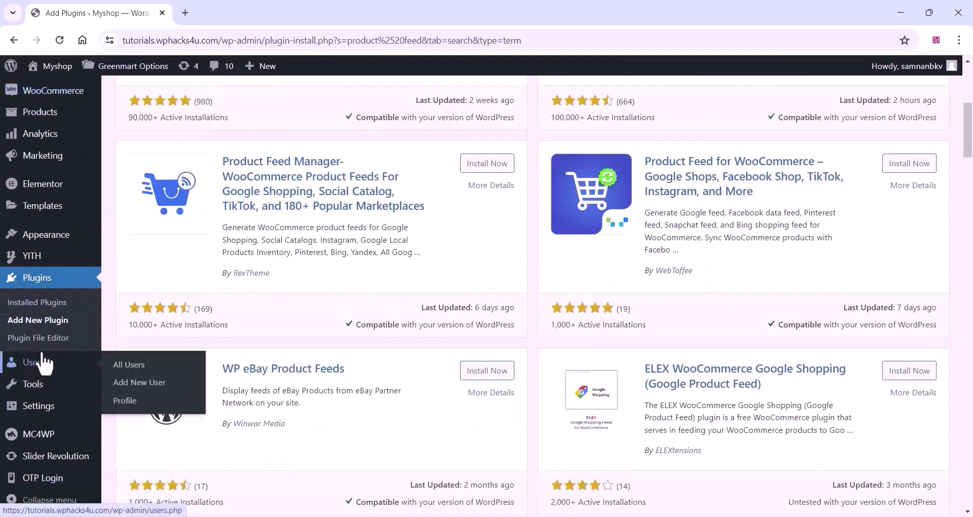
left_click(59, 41)
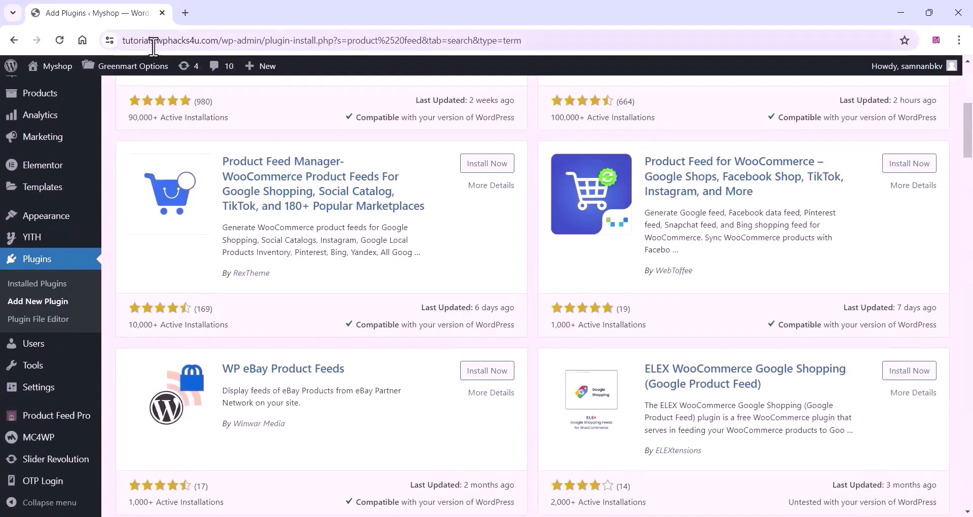
- Start a new feed in Product Feed Pro with the project name "facebook tools" and India as the country
mouse_move(43, 418)
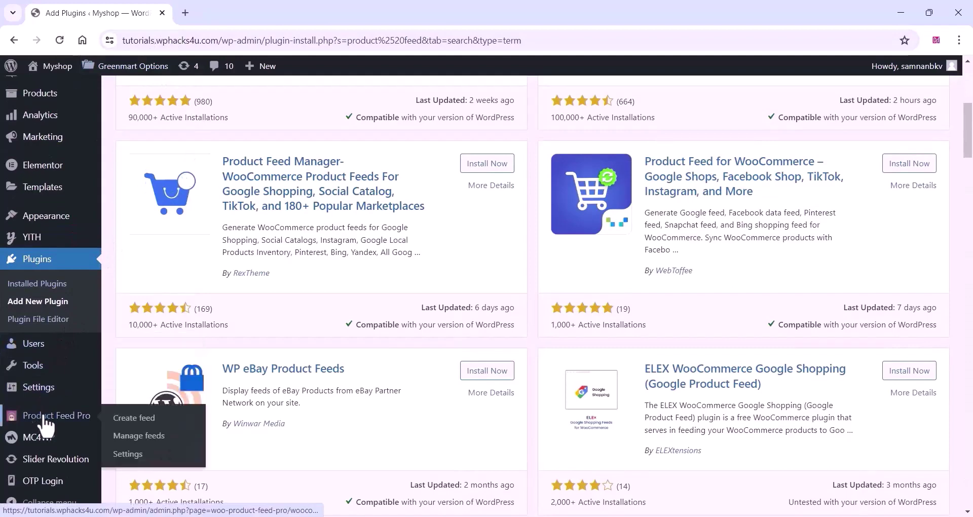
left_click(150, 420)
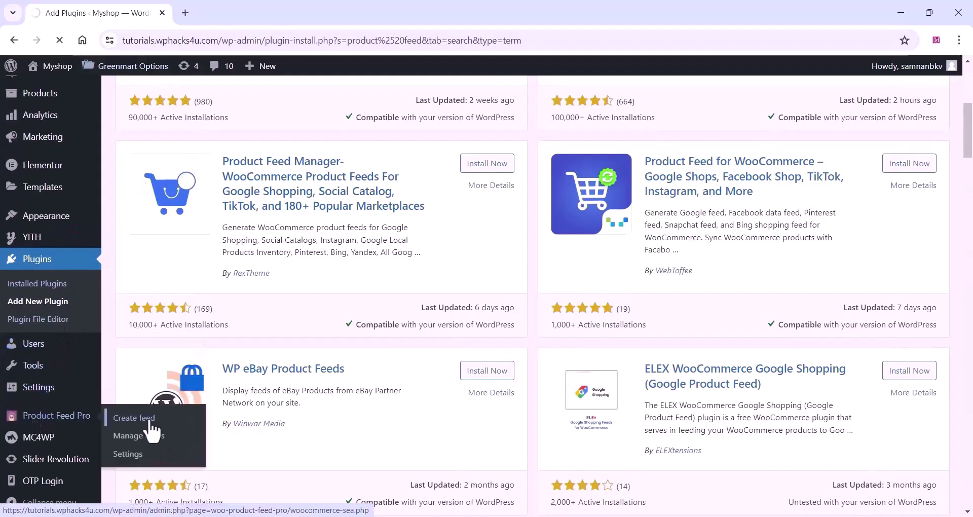
scroll(245, 341, "down", 9)
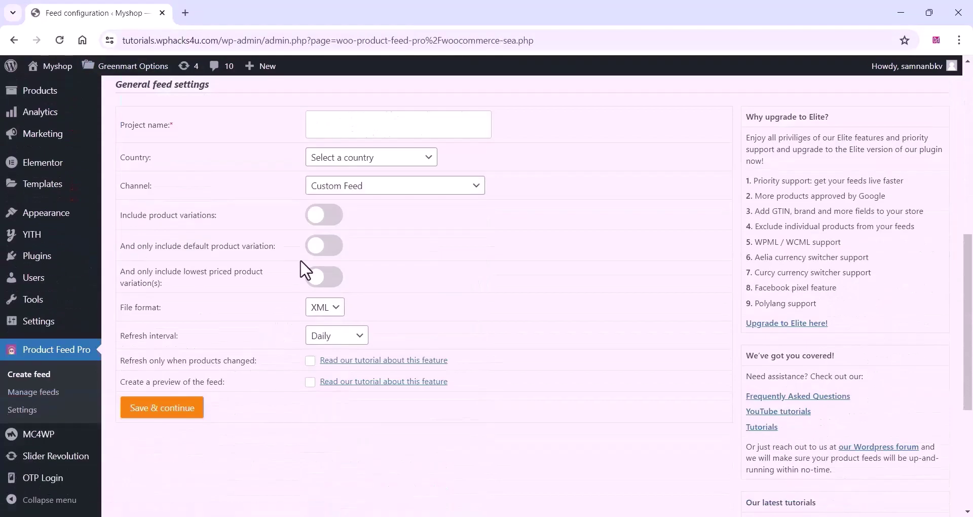
left_click(321, 116)
left_click(409, 162)
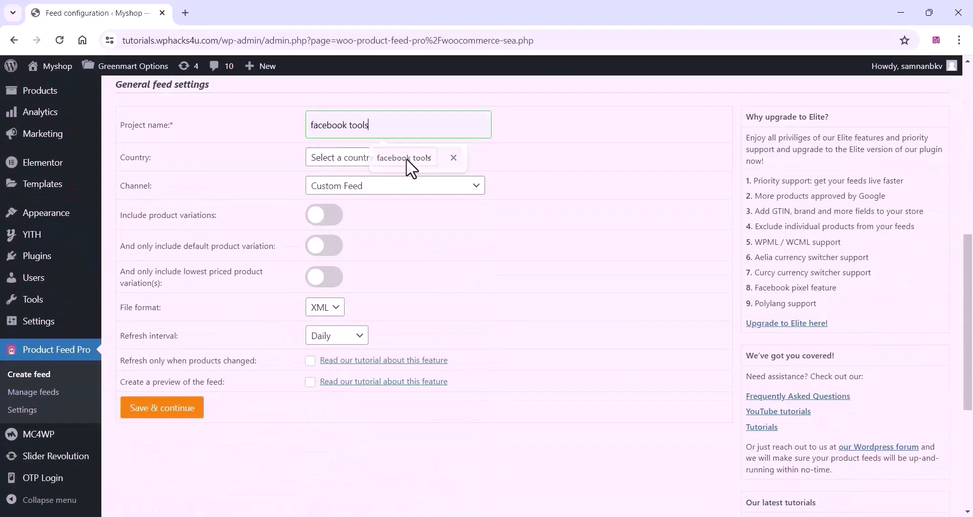
left_click(338, 161)
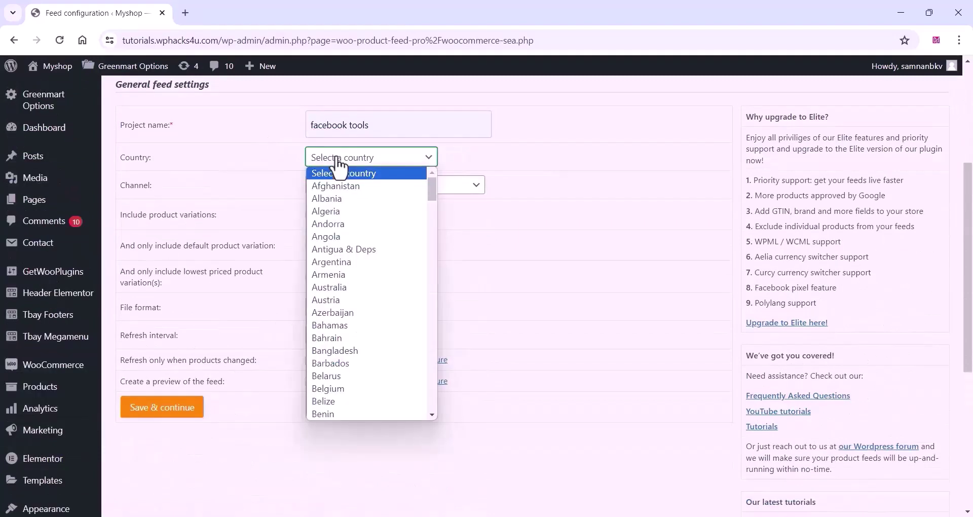
scroll(386, 355, "down", 20)
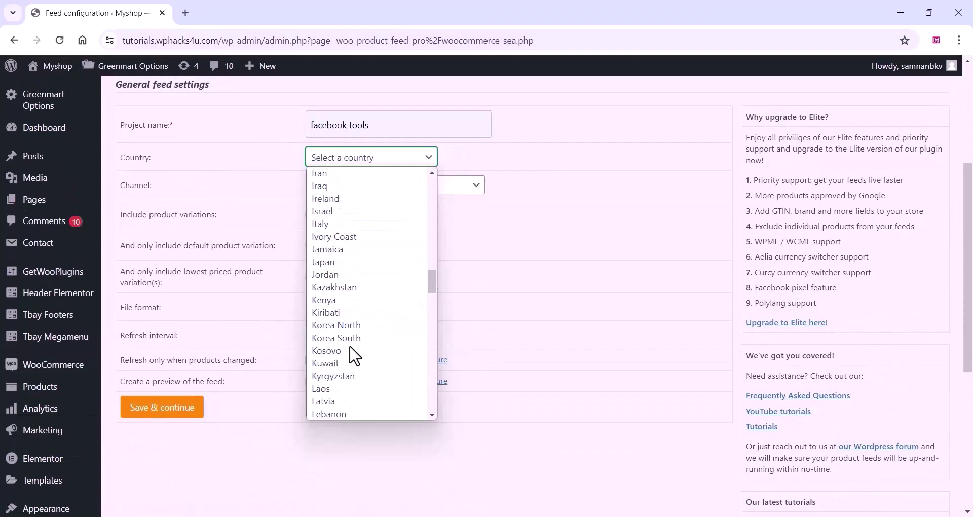
scroll(335, 203, "up", 5)
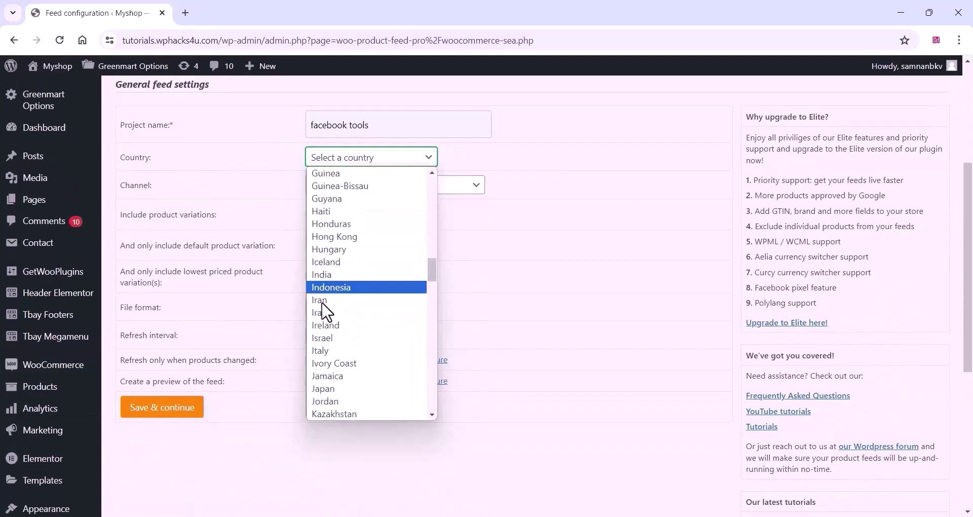
left_click(329, 274)
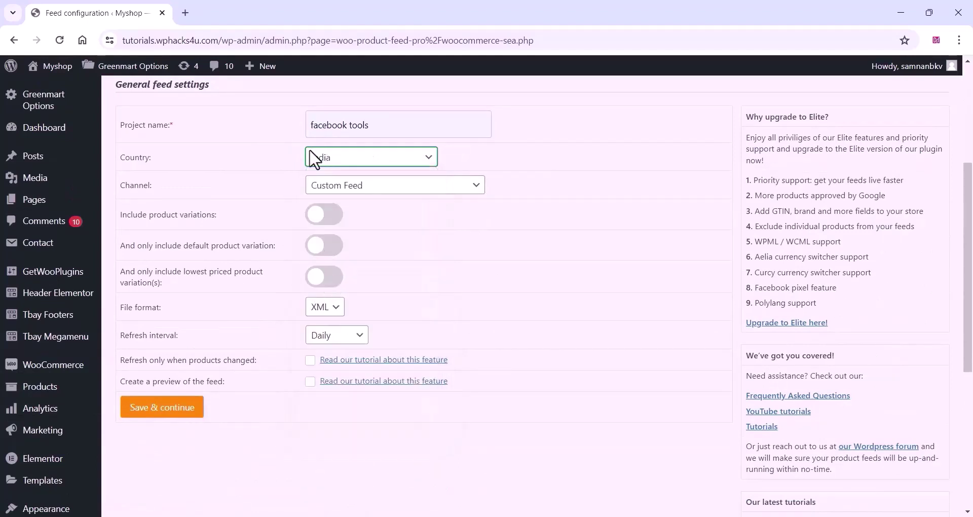
- Set the feed's channel to Meta / Facebook Catalog Feed / Instagram, include product variations but only the default one, and save the general settings
left_click(354, 191)
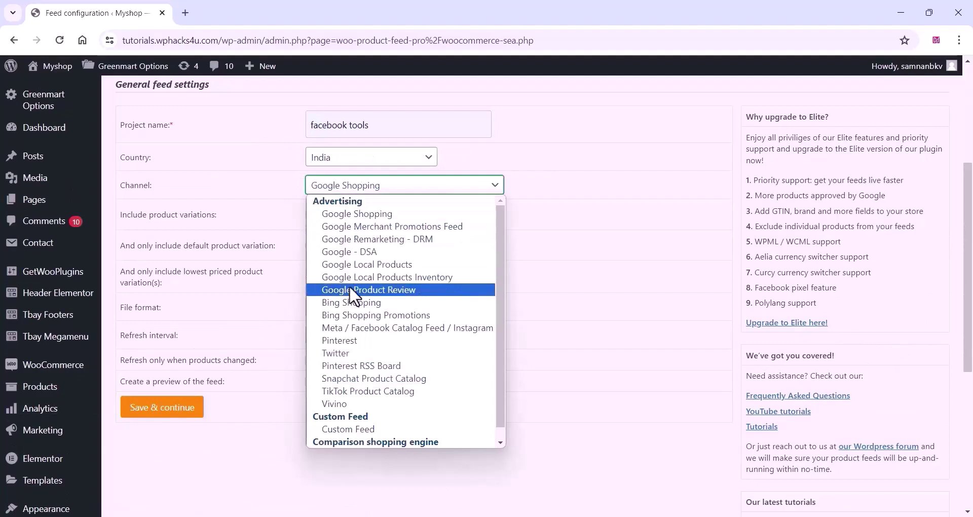
scroll(347, 289, "down", 1)
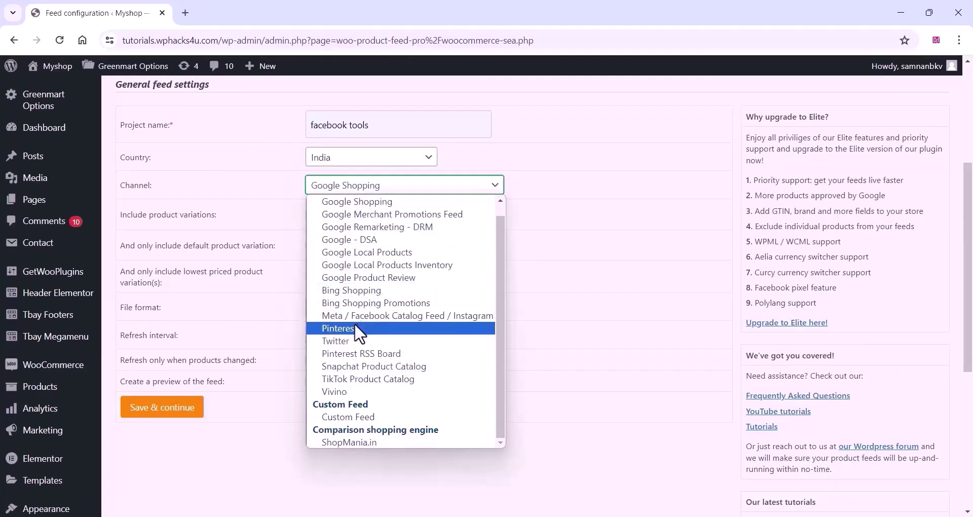
left_click(358, 313)
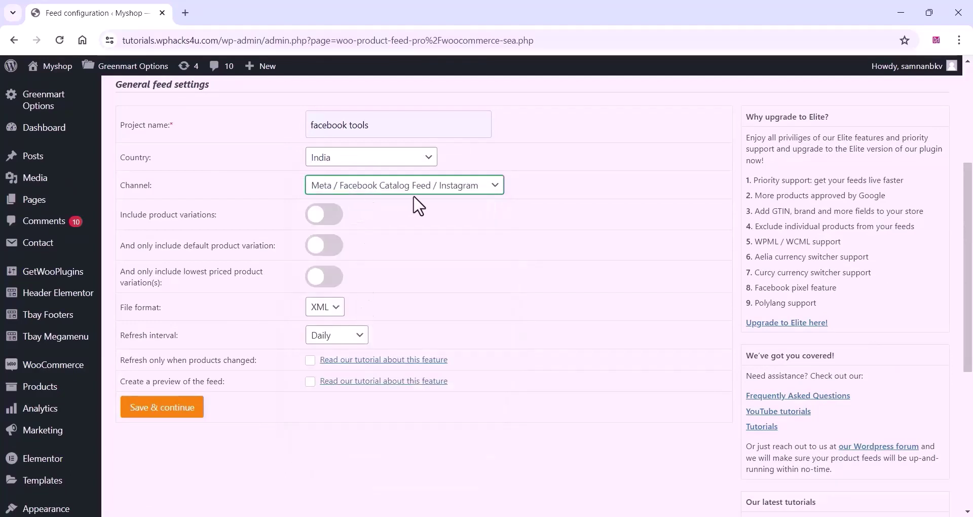
left_click(327, 214)
left_click(335, 247)
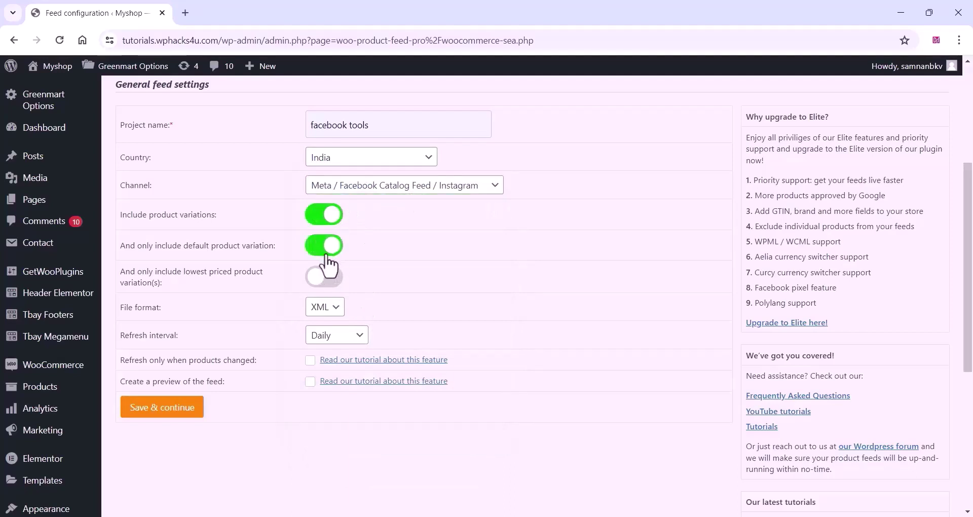
left_click(183, 407)
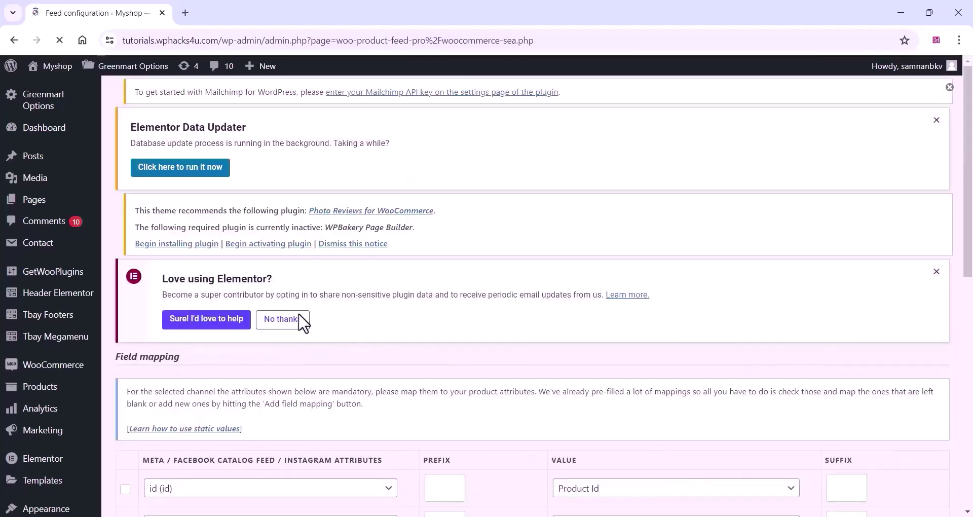
- Save the prefilled field mappings as they are, and save the category mappings with all Meta categories left blank
left_click(300, 319)
scroll(326, 294, "down", 8)
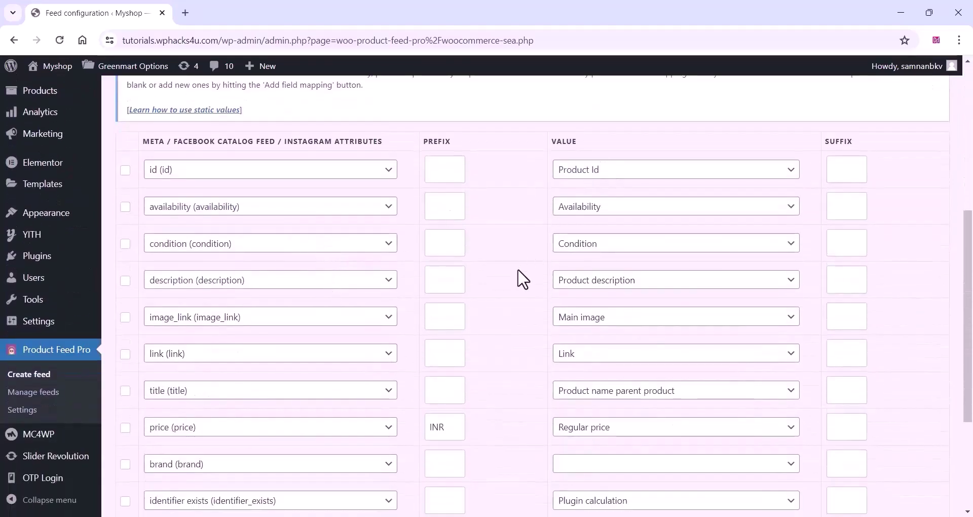
scroll(520, 279, "down", 3)
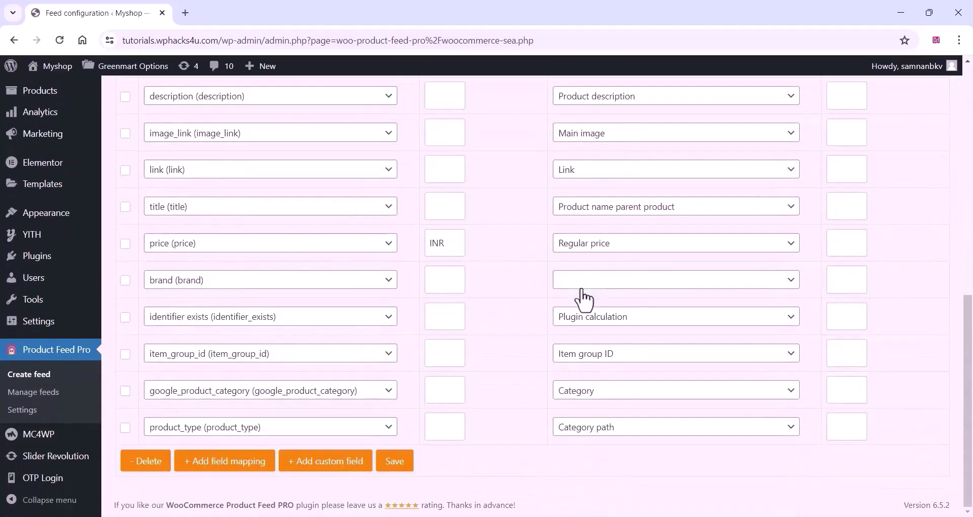
left_click(391, 461)
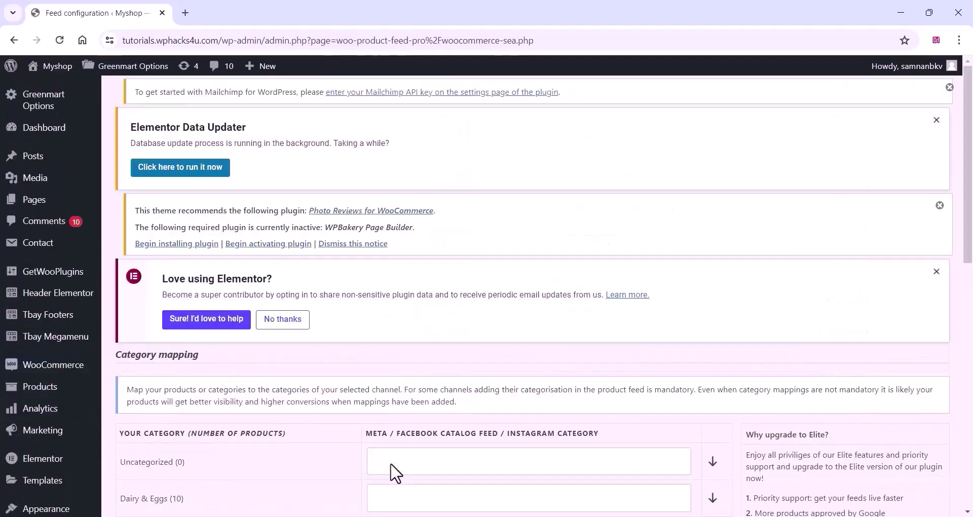
scroll(376, 375, "down", 5)
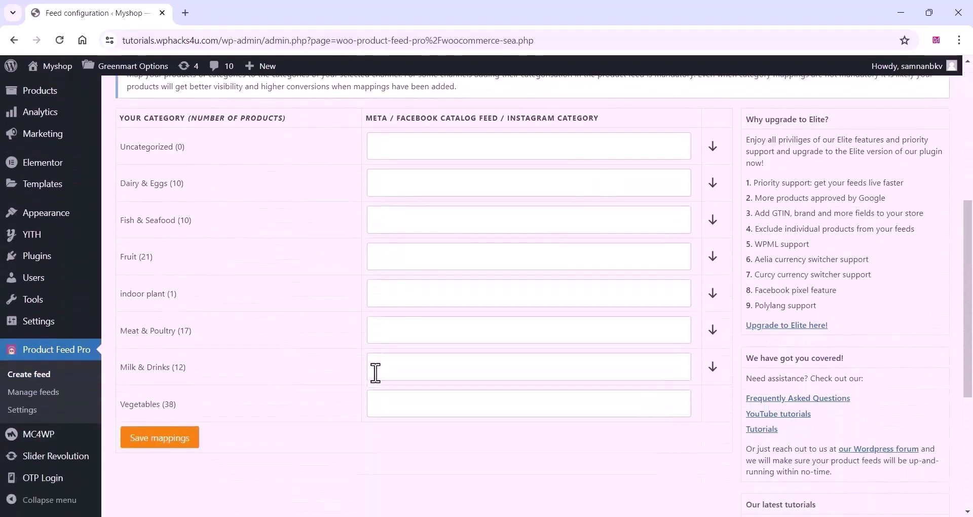
left_click(179, 437)
- Continue without adding any filters or rules, and generate the product feed with Google Analytics tracking left enabled
scroll(327, 299, "down", 2)
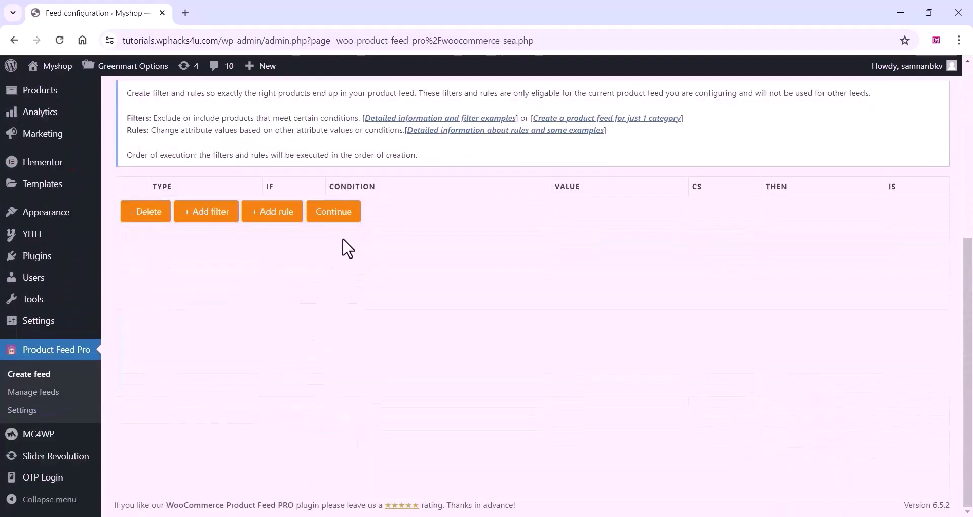
left_click(340, 209)
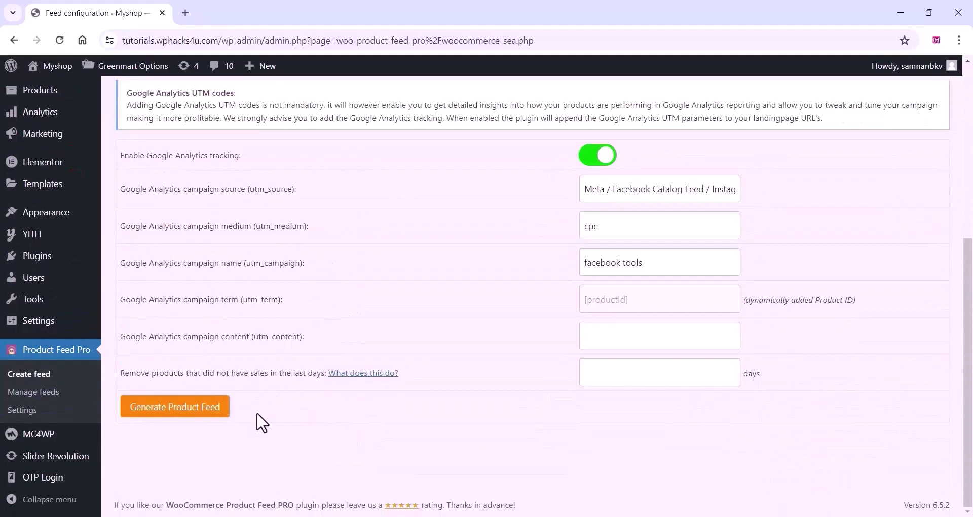
left_click(207, 404)
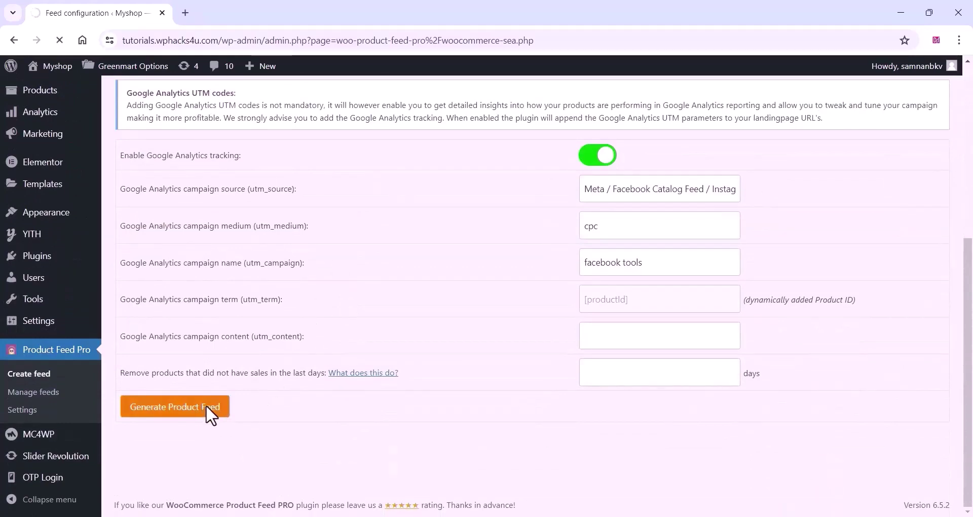
- Open the generated XML file of the Facebook tools feed from the feed list and copy its URL
scroll(280, 367, "down", 7)
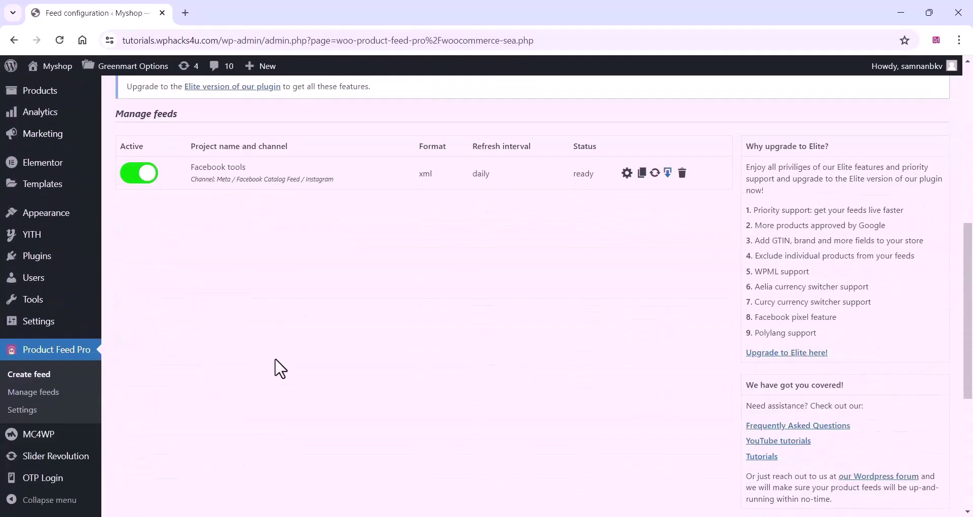
scroll(279, 368, "up", 1)
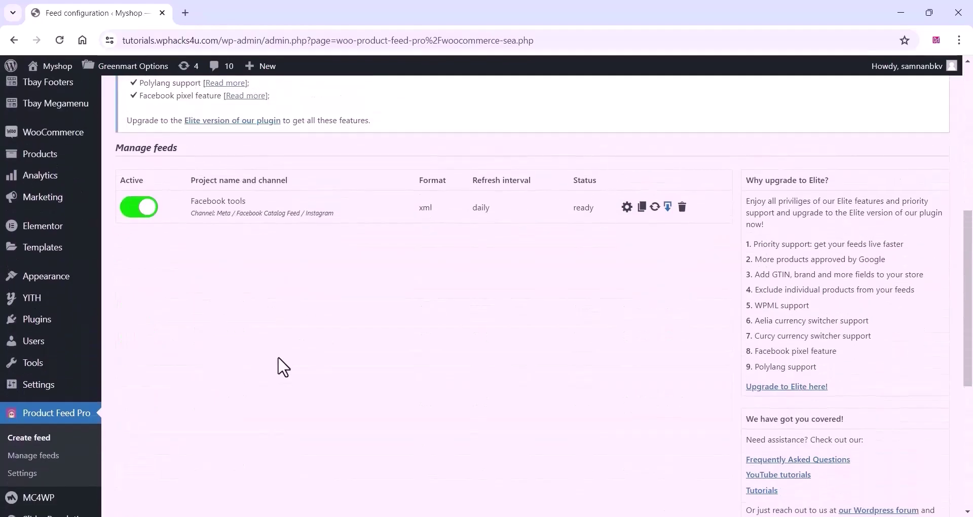
left_click(668, 208)
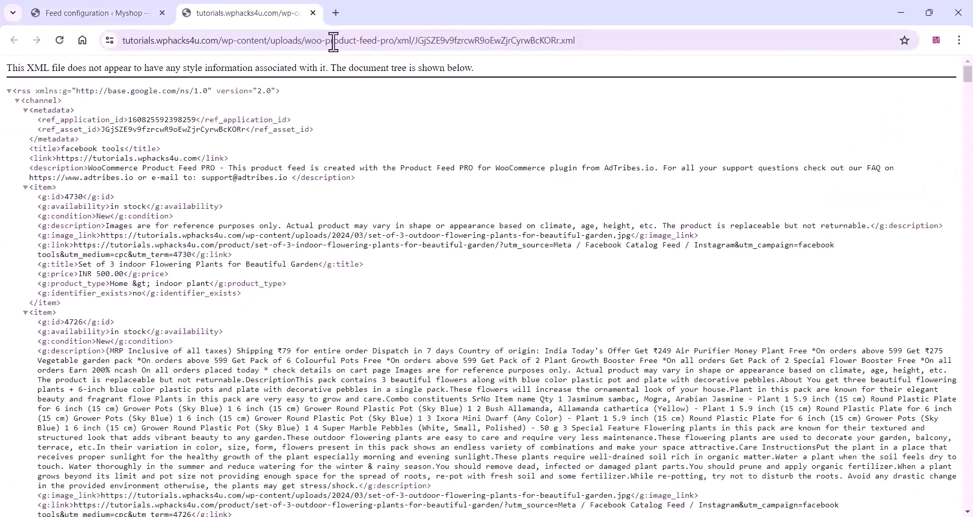
left_click(333, 43)
right_click(333, 42)
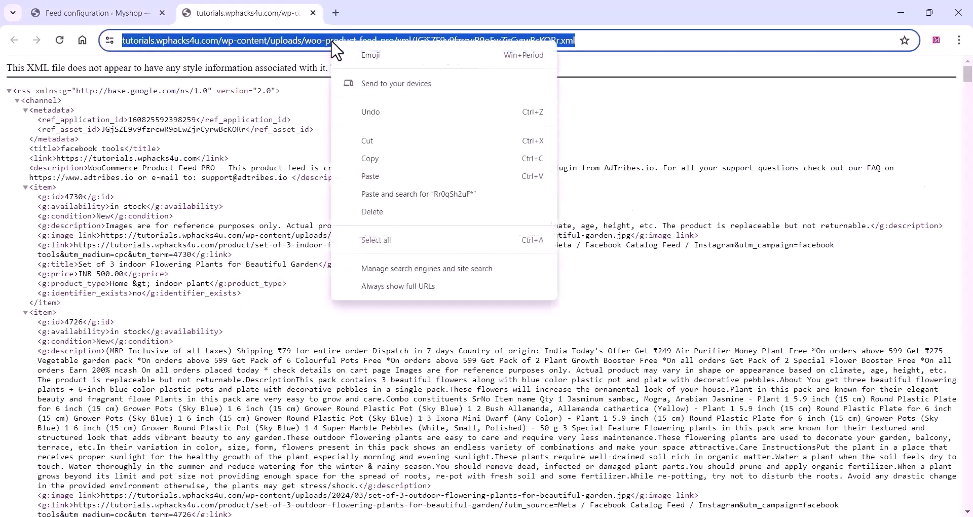
left_click(362, 159)
left_click(91, 6)
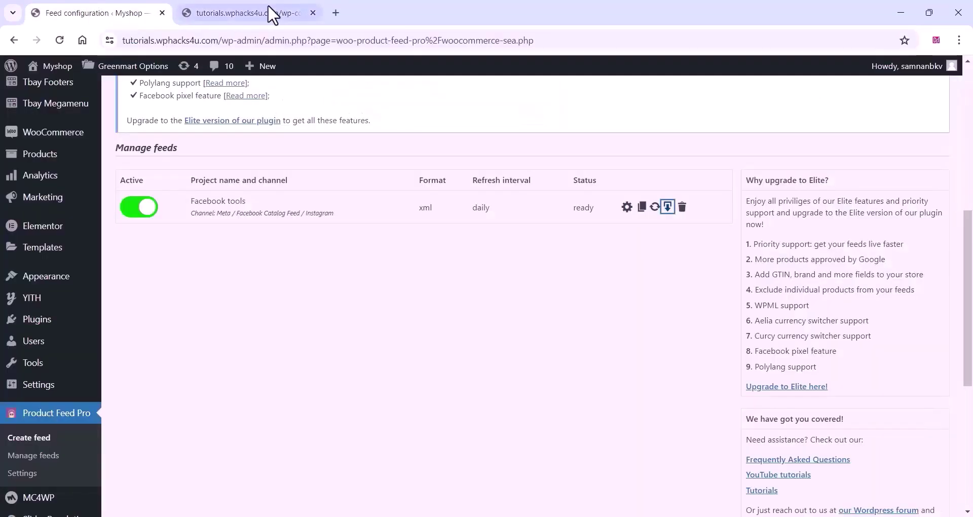
left_click(267, 13)
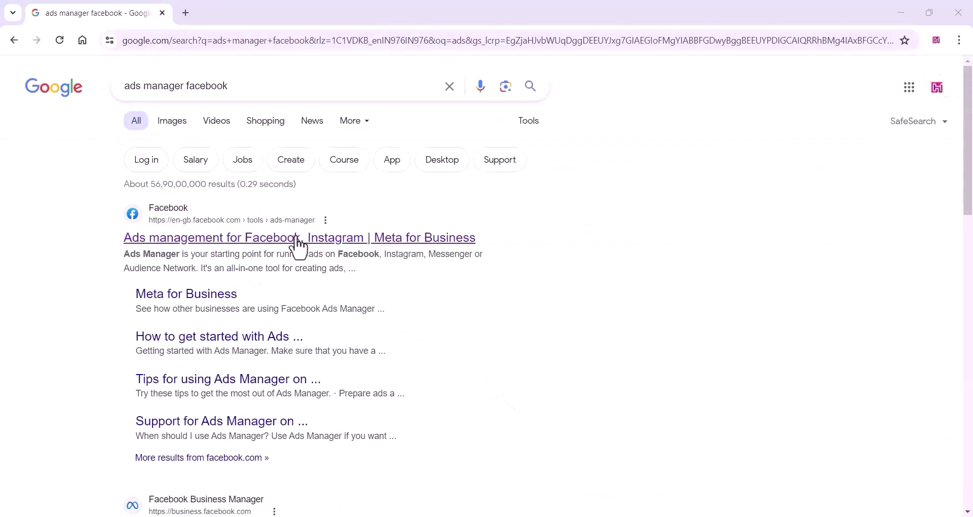
- Open Meta Ads Manager from the Google results and go on to the Catalogues section of Commerce Manager
left_click(282, 242)
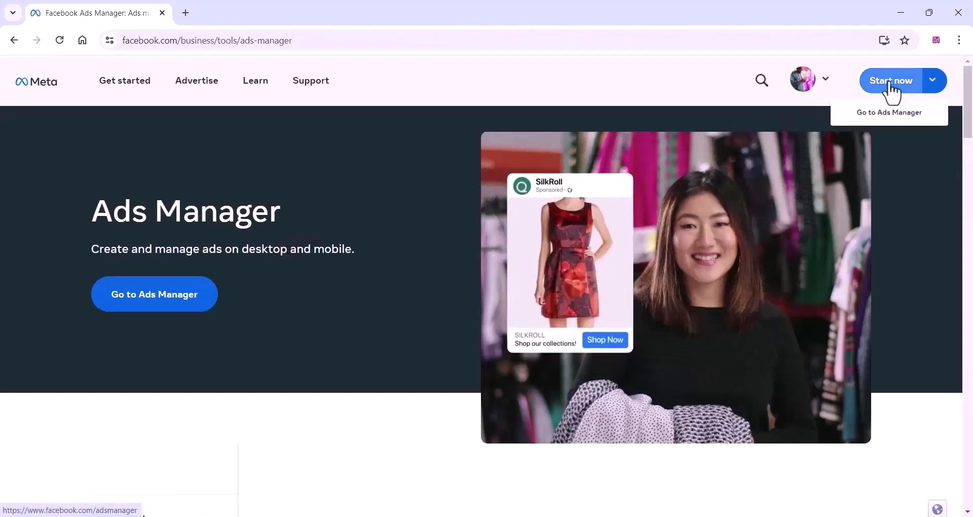
left_click(888, 86)
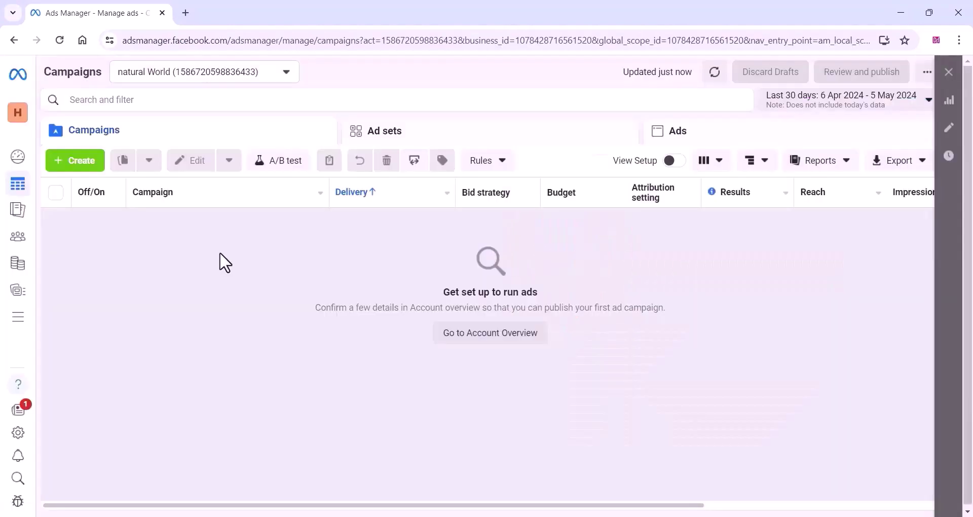
left_click(18, 324)
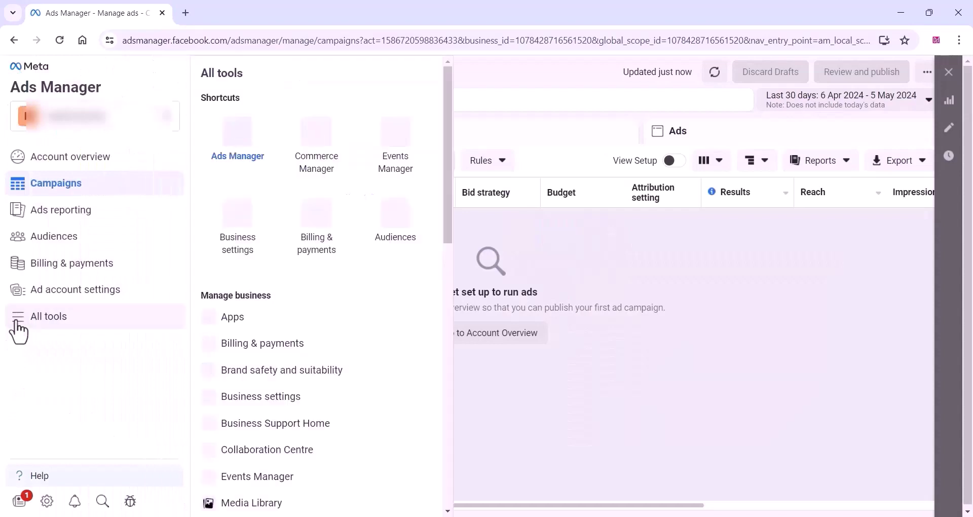
left_click(320, 152)
scroll(478, 314, "down", 3)
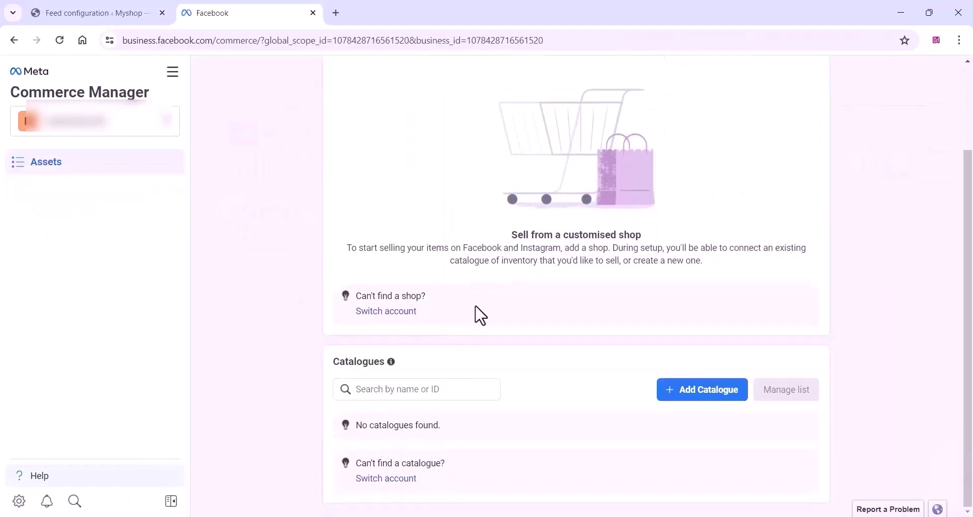
- Create an e-commerce catalogue for online products named "naturalworld", with Upload Product Info as the upload method
left_click(687, 404)
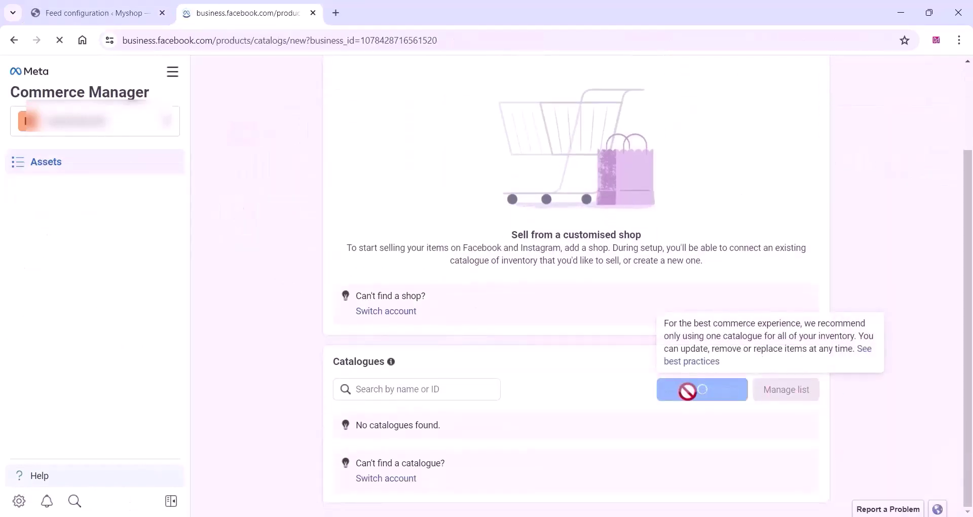
left_click(471, 173)
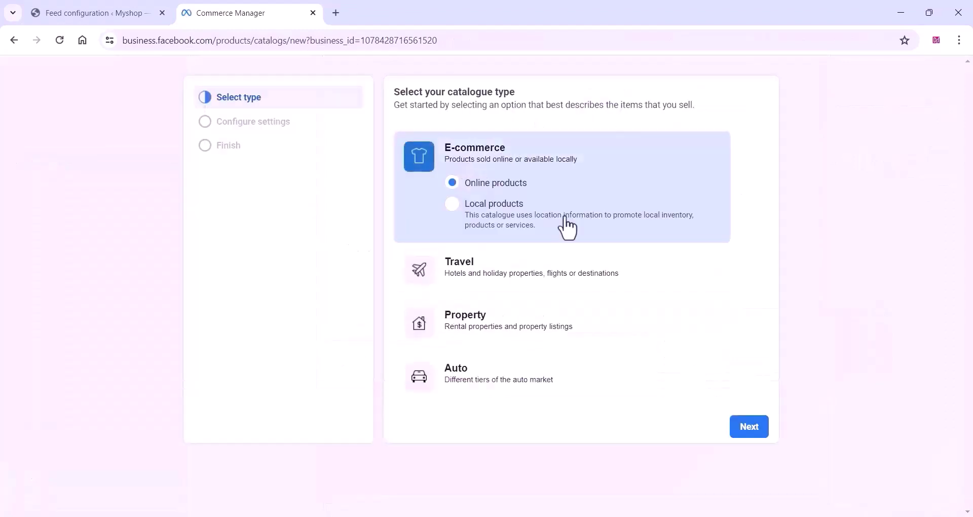
left_click(749, 430)
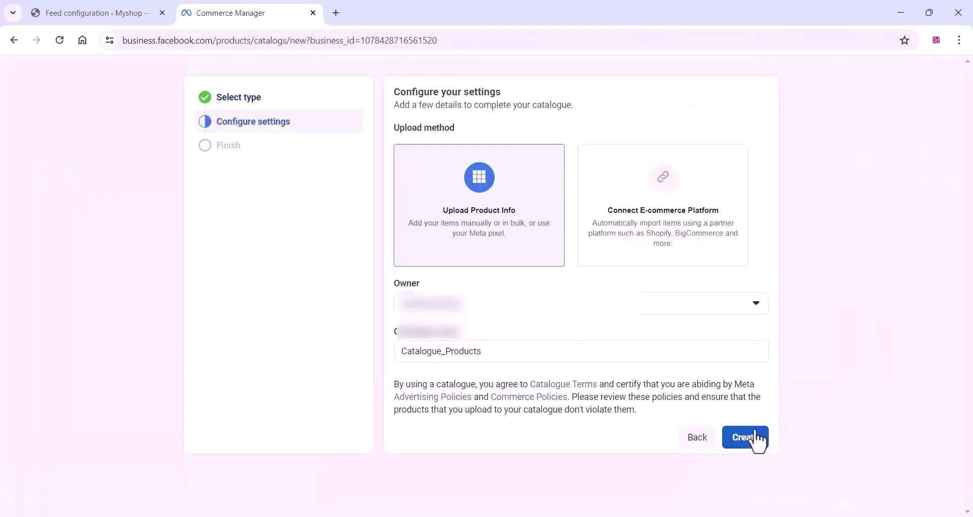
left_click_drag(482, 351, 394, 363)
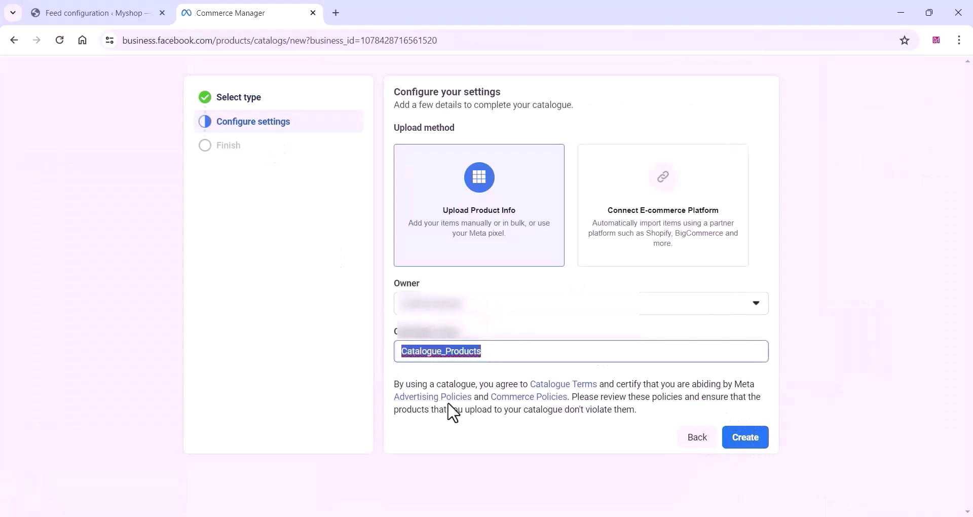
type("naturalworld")
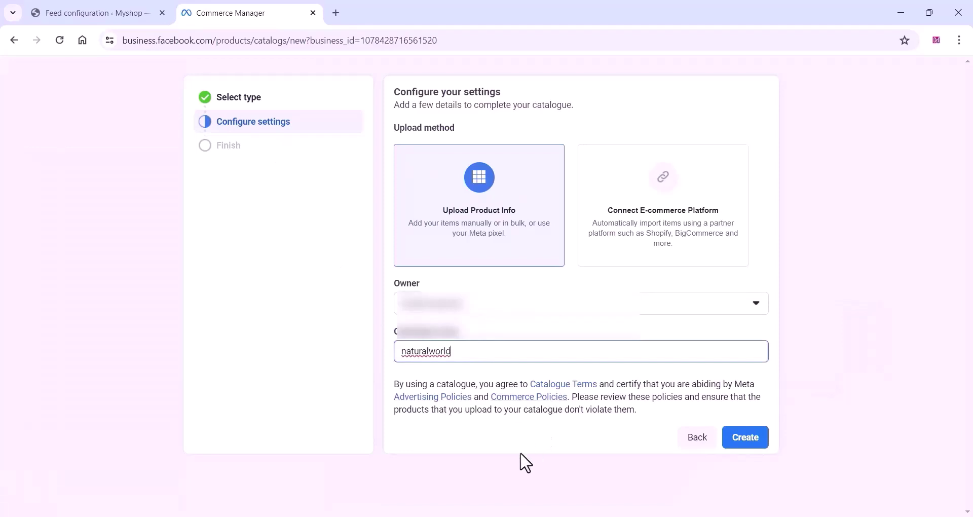
left_click(498, 462)
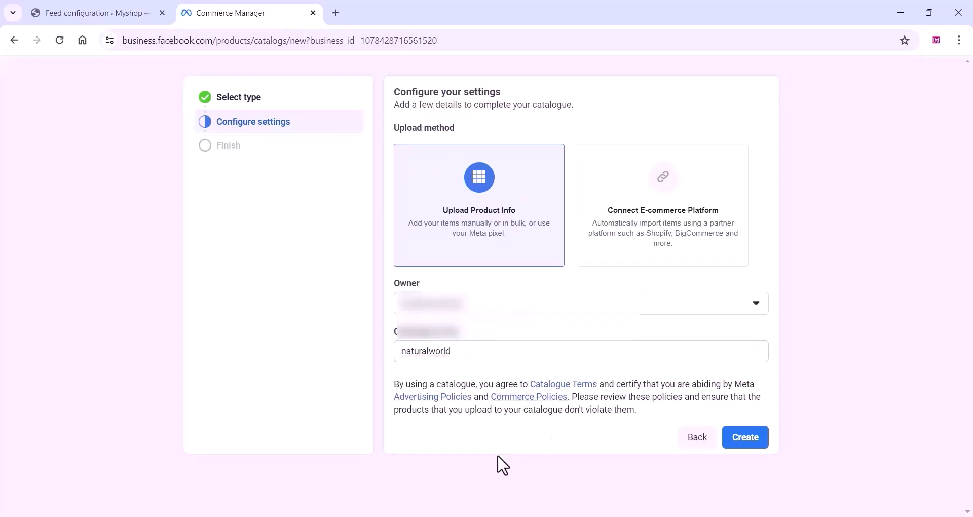
left_click(743, 438)
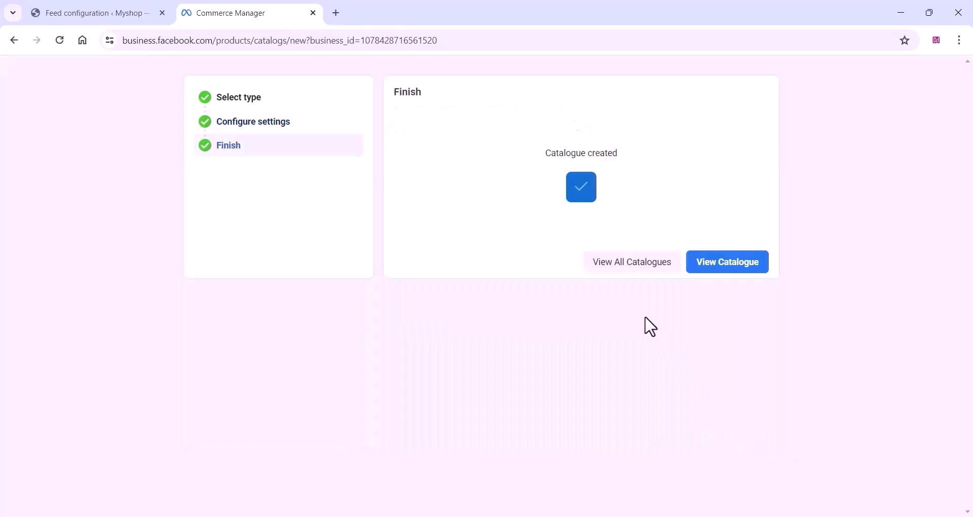
- Open the new catalogue and add a data feed as its data source, using the copied XML feed URL without login details
left_click(715, 270)
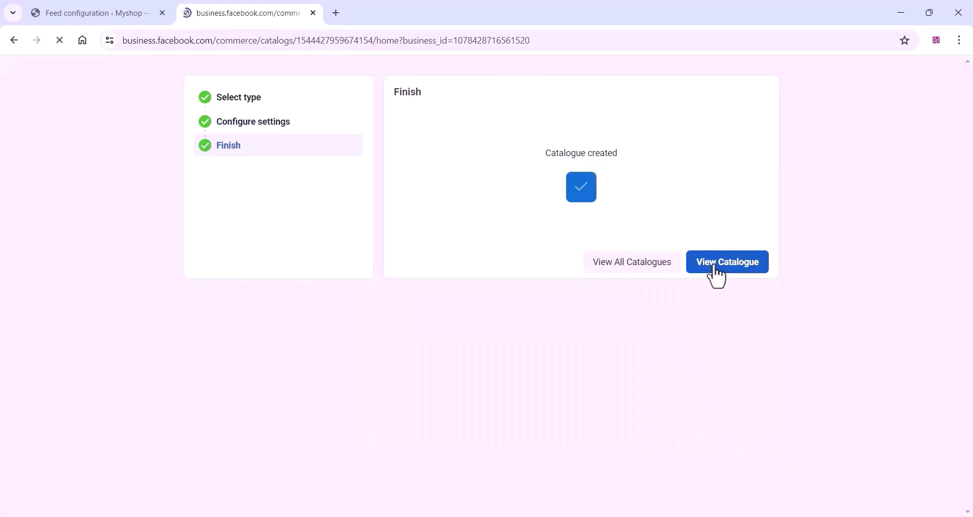
left_click(762, 144)
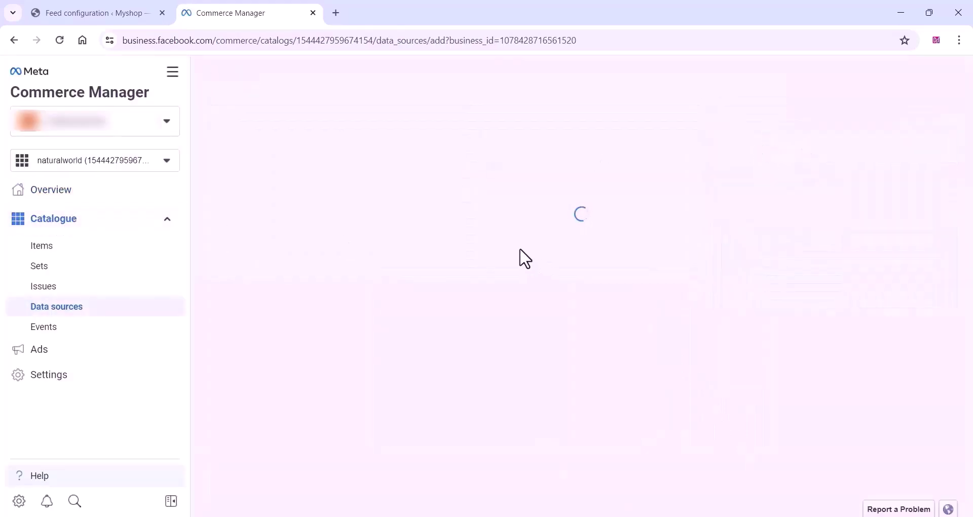
left_click(413, 266)
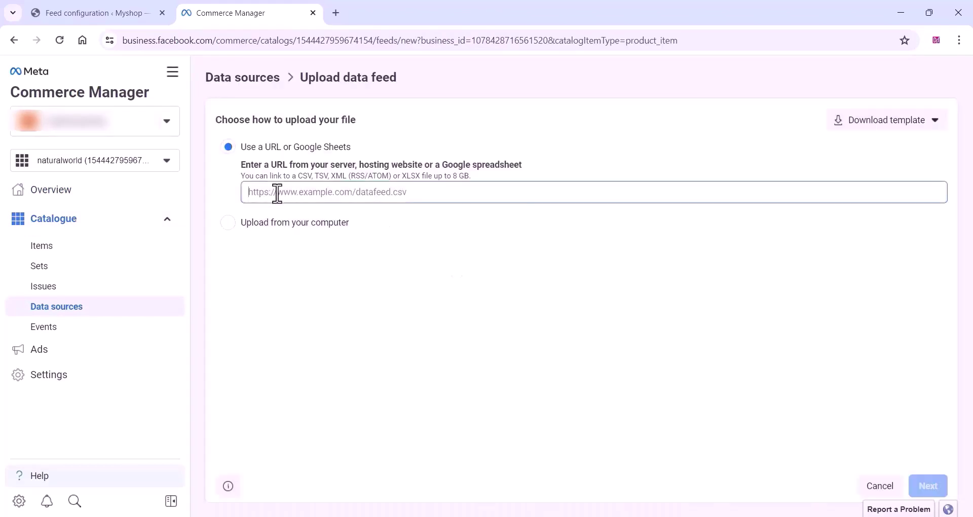
right_click(277, 192)
left_click(307, 316)
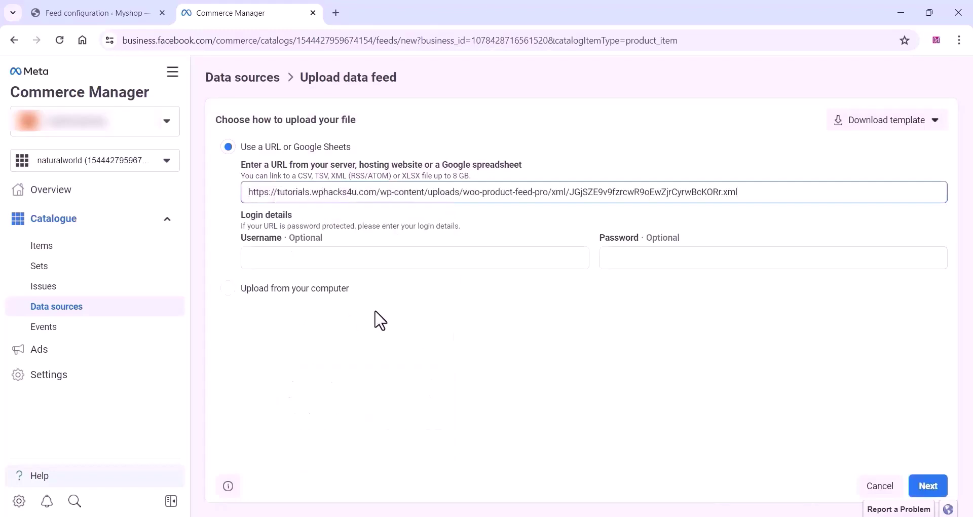
left_click(928, 487)
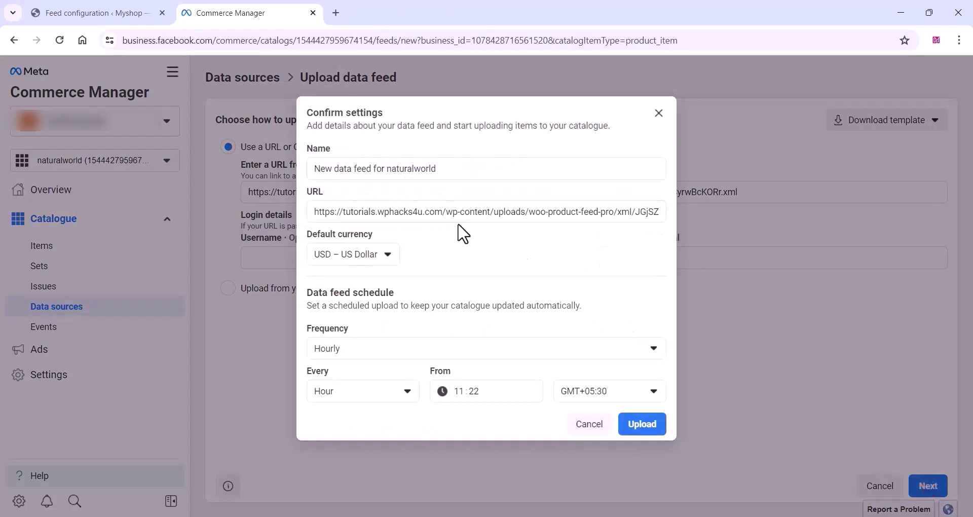
- Set the data feed's default currency to INR – Indian Rupee and upload it with the hourly schedule
left_click(373, 264)
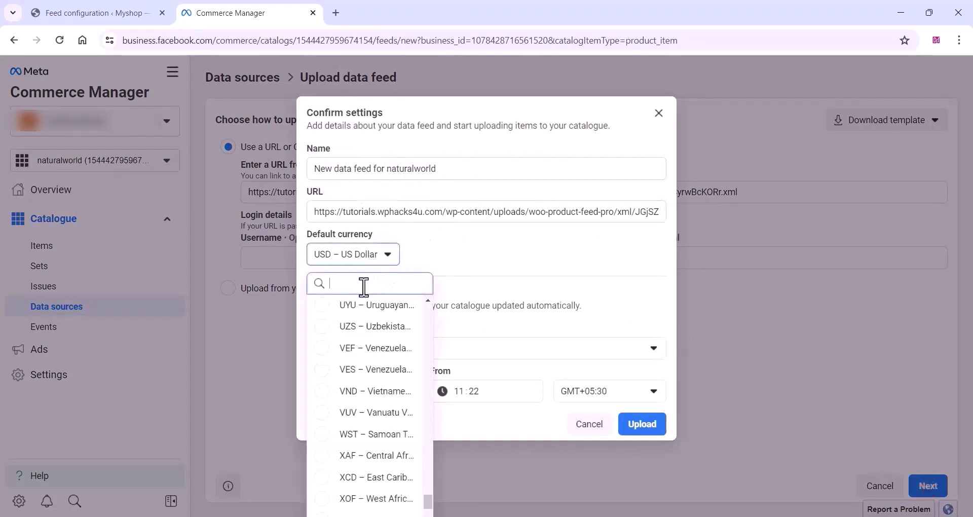
type("ind")
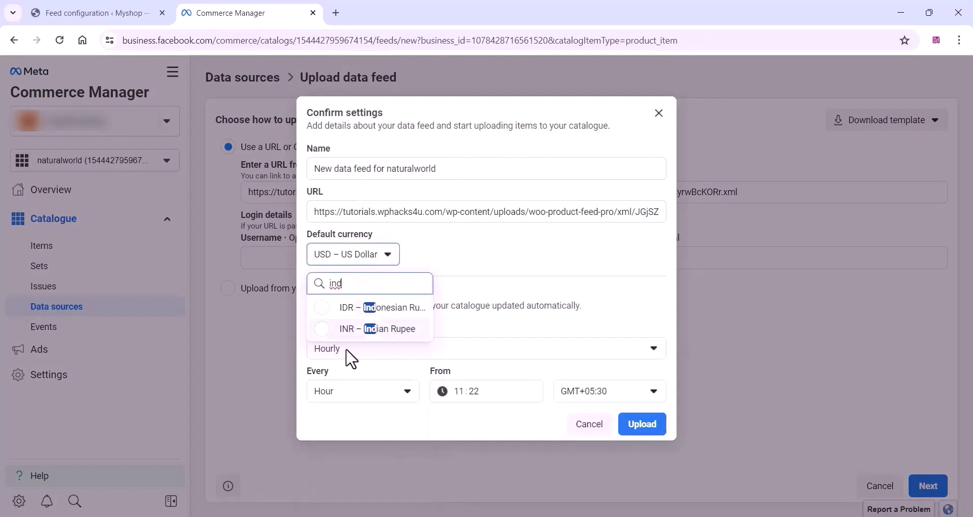
left_click(320, 330)
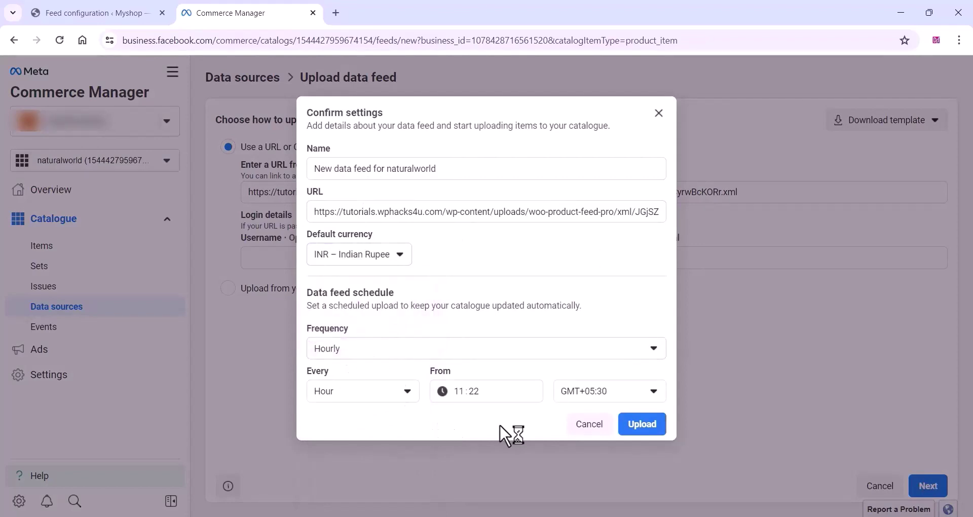
left_click(659, 430)
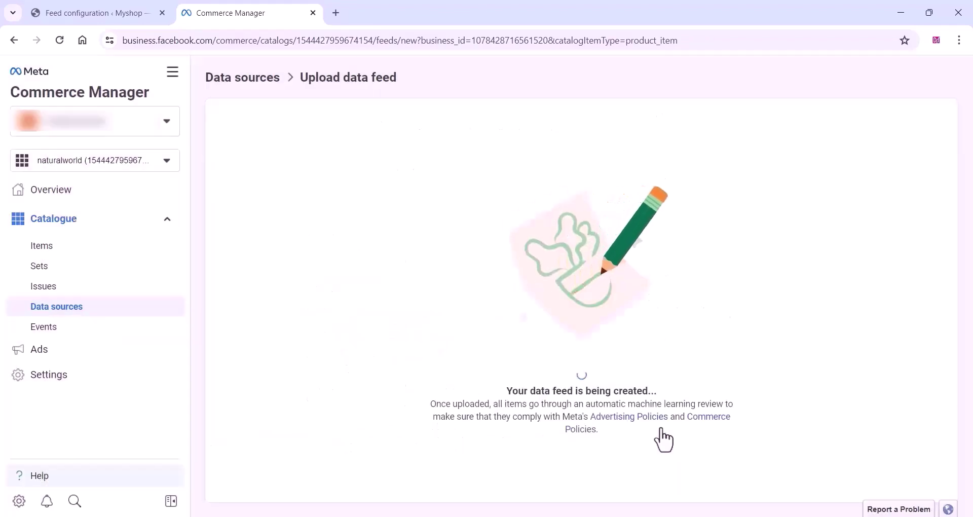
- Review the products imported by the new data feed, with their availability and prices
left_click(297, 122)
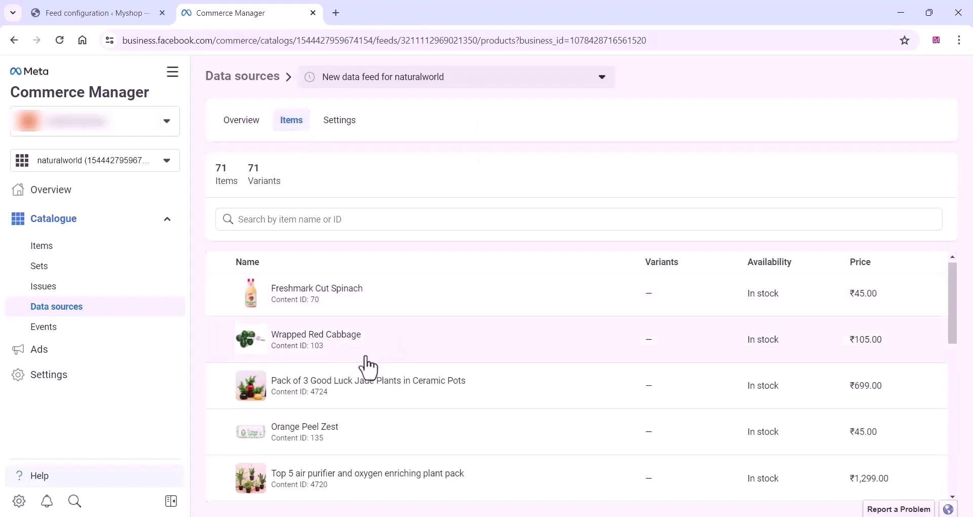
scroll(370, 365, "down", 5)
scroll(370, 365, "down", 5)
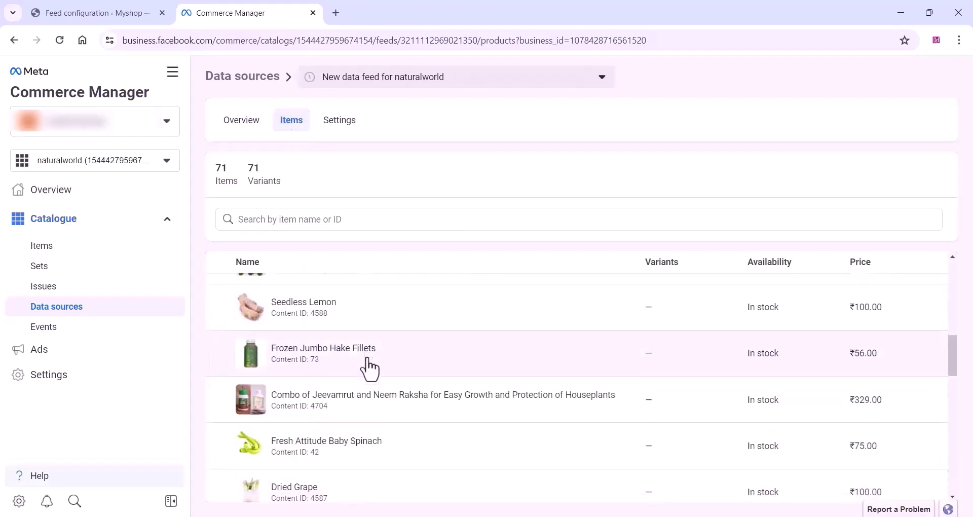
scroll(378, 366, "down", 10)
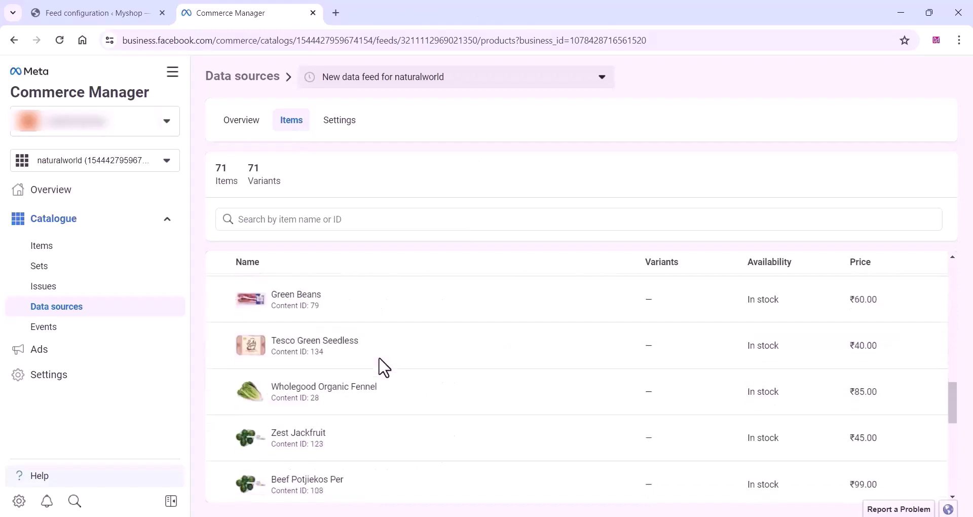
scroll(381, 366, "down", 5)
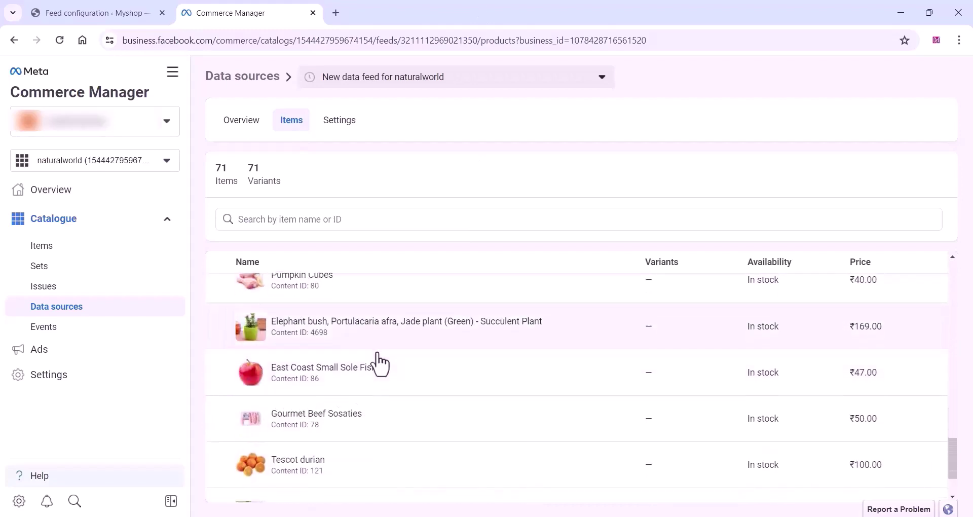
scroll(380, 361, "down", 3)
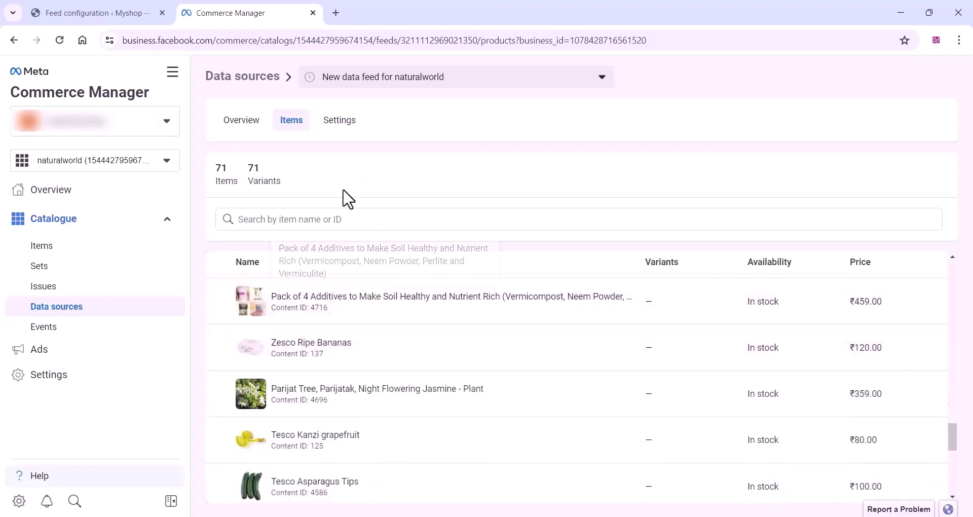
- Open the catalogue's full item list, dismiss the bulk editing notice and look through the active products
left_click(65, 250)
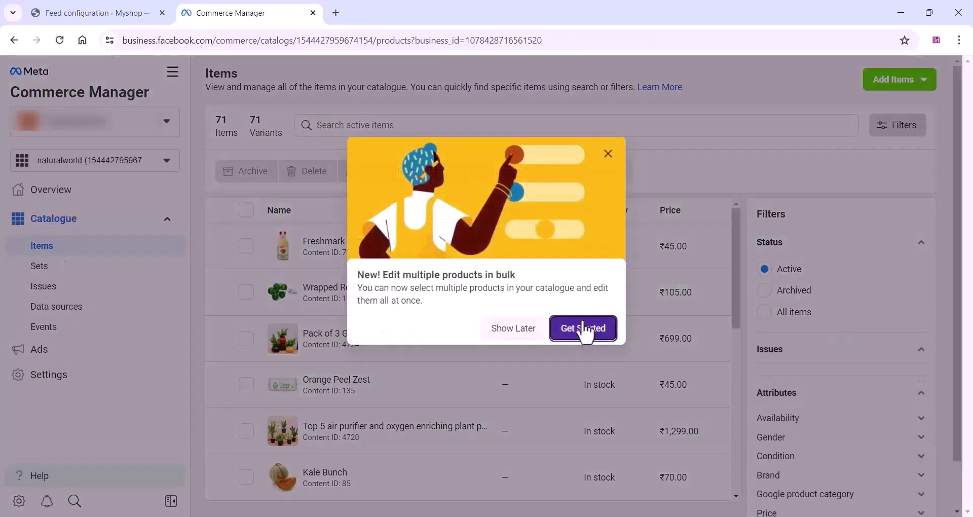
left_click(610, 156)
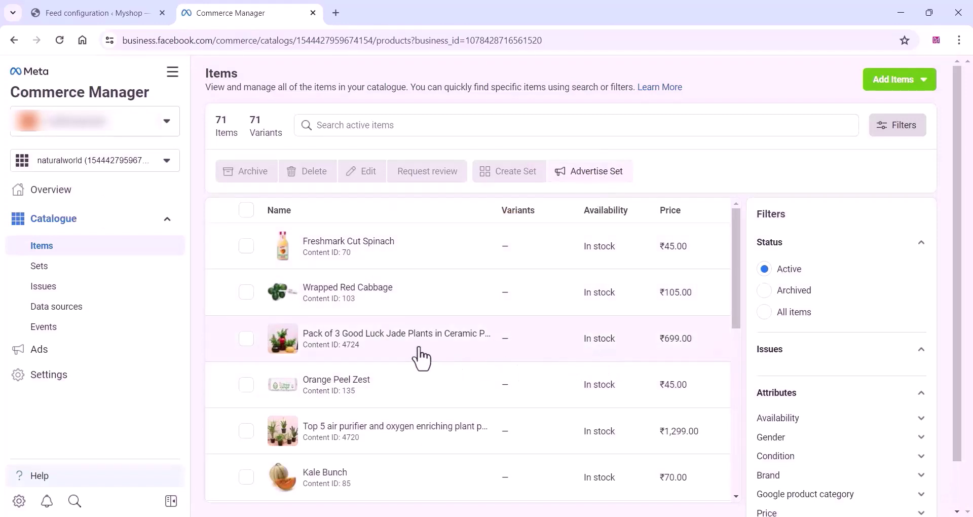
scroll(446, 353, "down", 5)
scroll(452, 354, "down", 5)
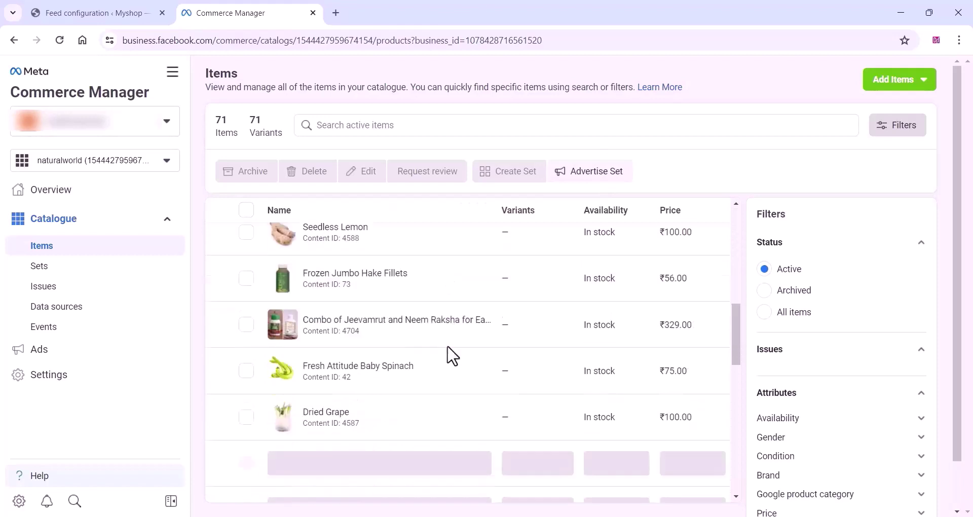
scroll(448, 353, "down", 5)
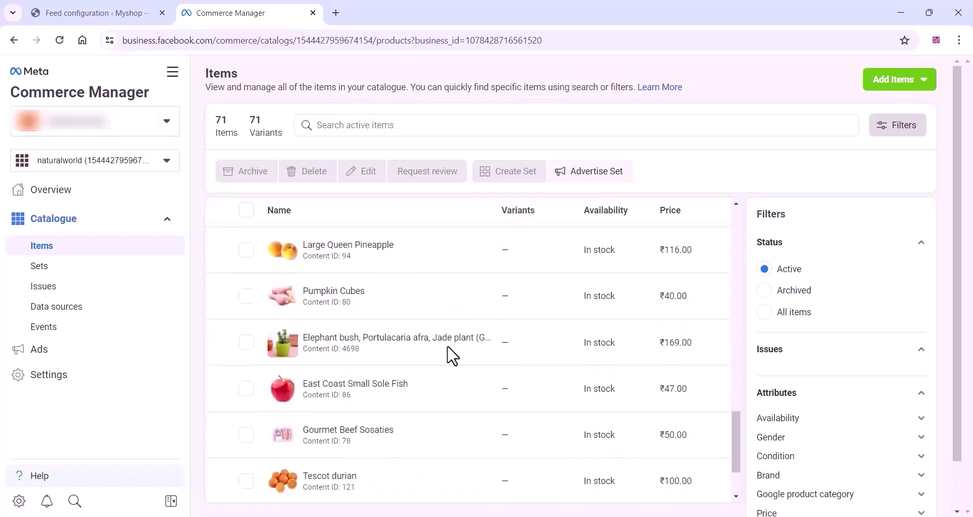
- View the catalogue's advertising channels and its Events page, and copy the term "Meta pixel" from the tracking instructions
left_click(49, 355)
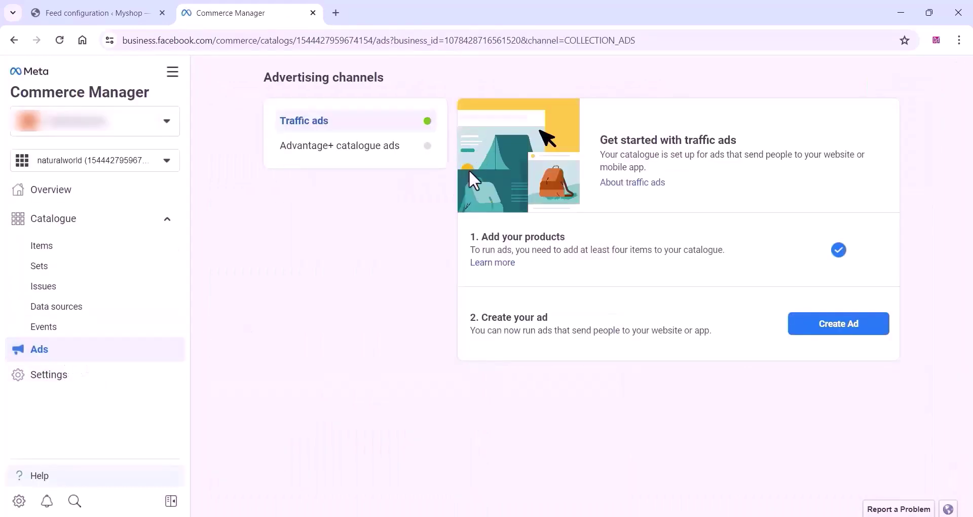
left_click(59, 329)
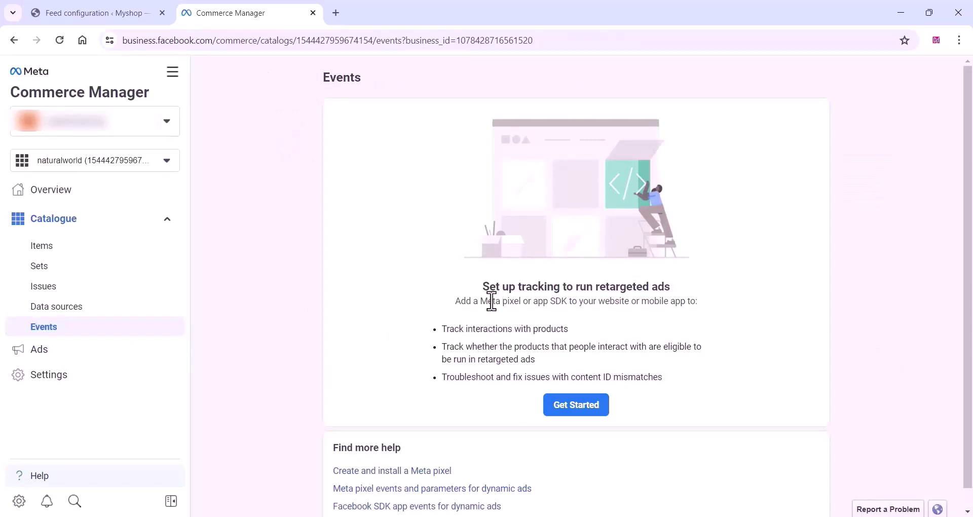
left_click_drag(482, 300, 524, 311)
right_click(524, 310)
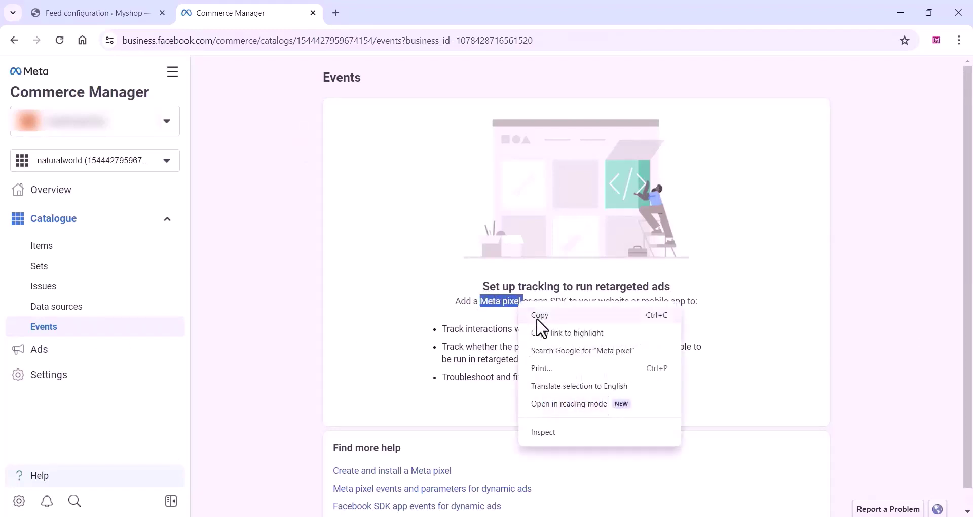
left_click(541, 317)
- Switch to the WordPress admin and search the new plugins for the copied term "Meta pixel"
left_click(118, 13)
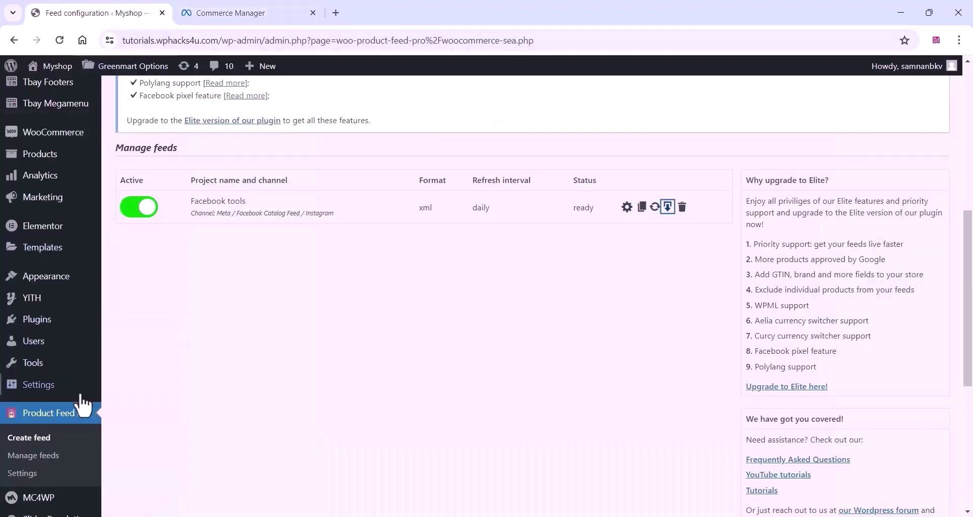
mouse_move(61, 327)
left_click(147, 344)
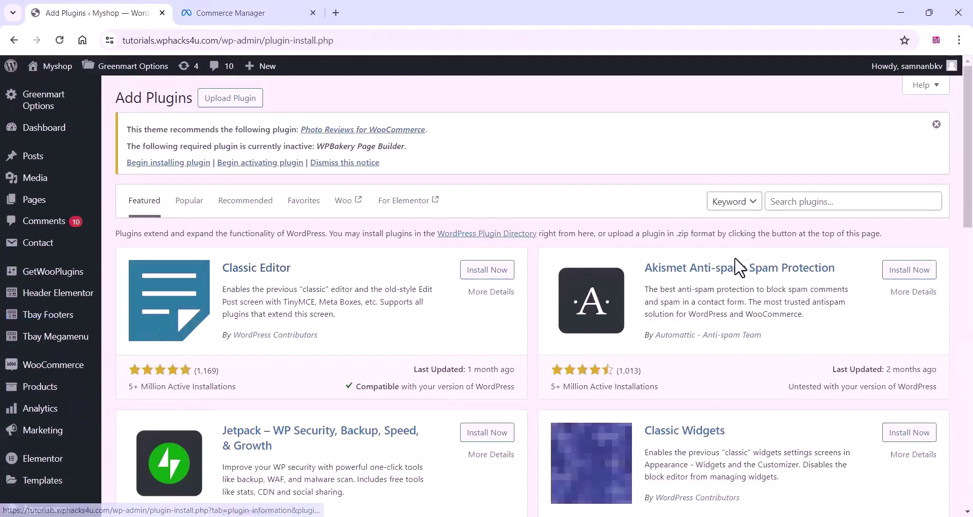
right_click(784, 203)
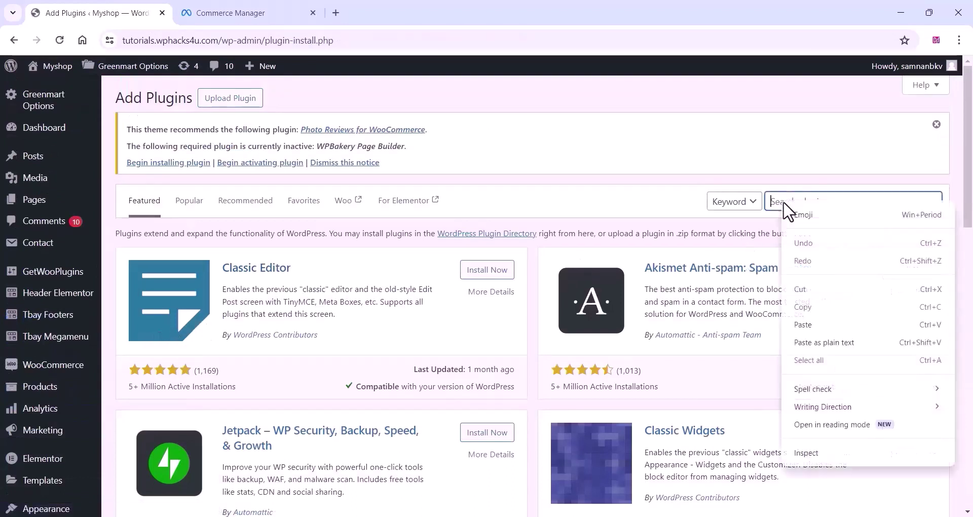
left_click(811, 325)
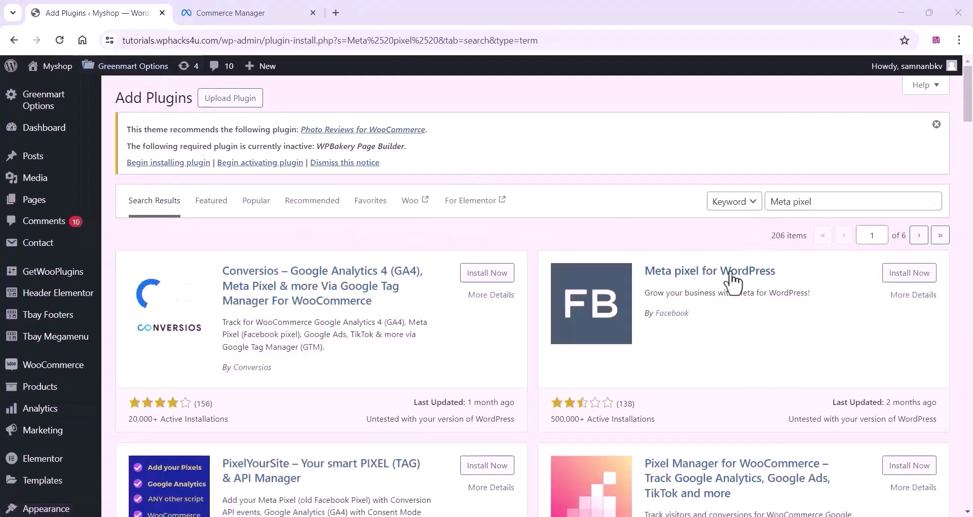
- Install and activate the Pixel Manager for WooCommerce plugin by SweetCode
scroll(732, 289, "down", 5)
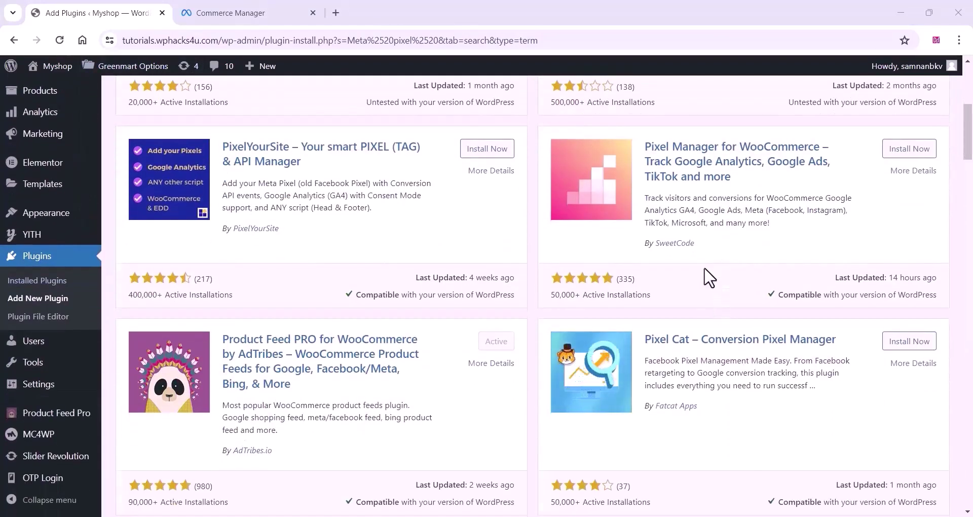
scroll(707, 276, "down", 1)
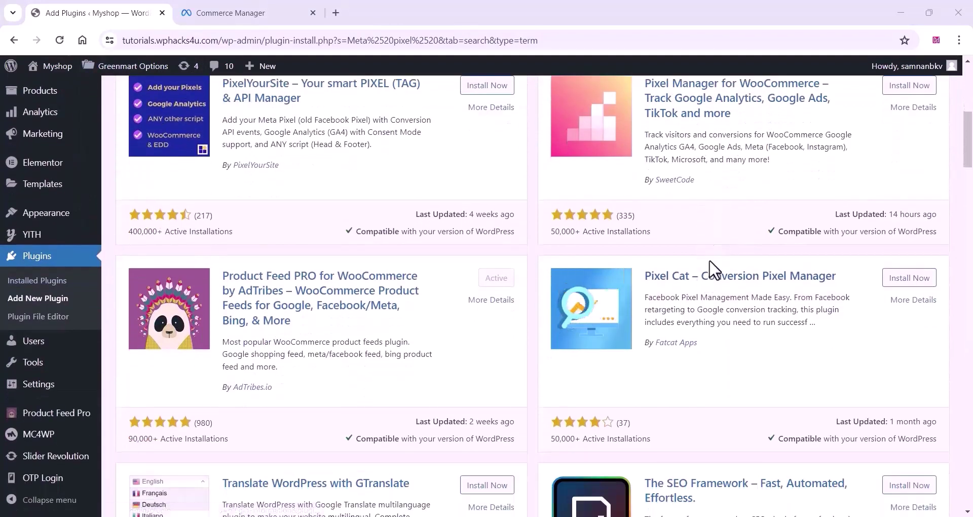
scroll(861, 152, "up", 1)
left_click(906, 114)
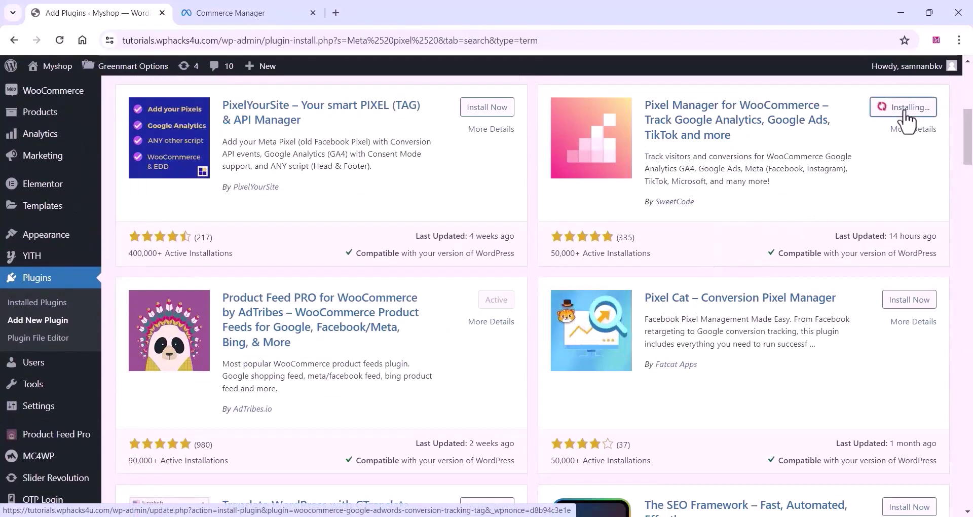
left_click(917, 114)
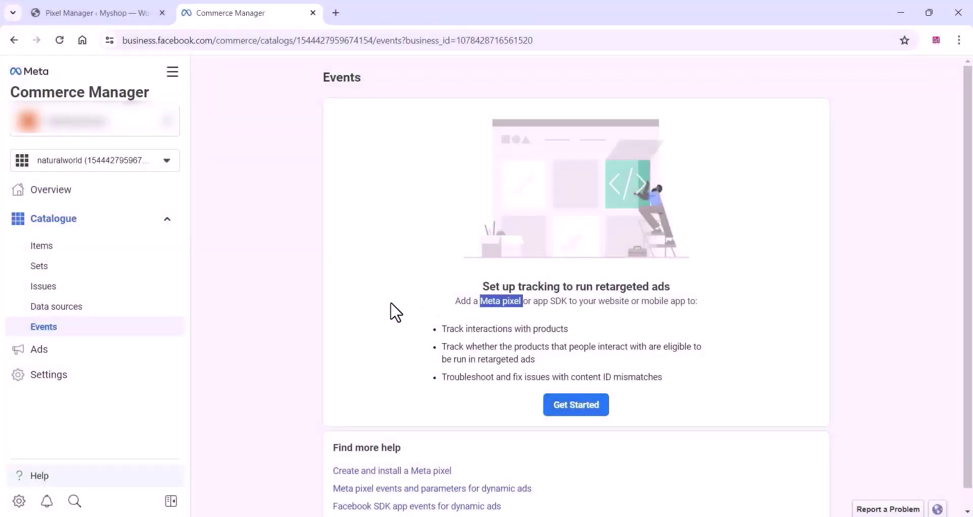
- Start the catalogue's event tracking setup in Commerce Manager for a website and continue to the Meta pixel setup
left_click(391, 304)
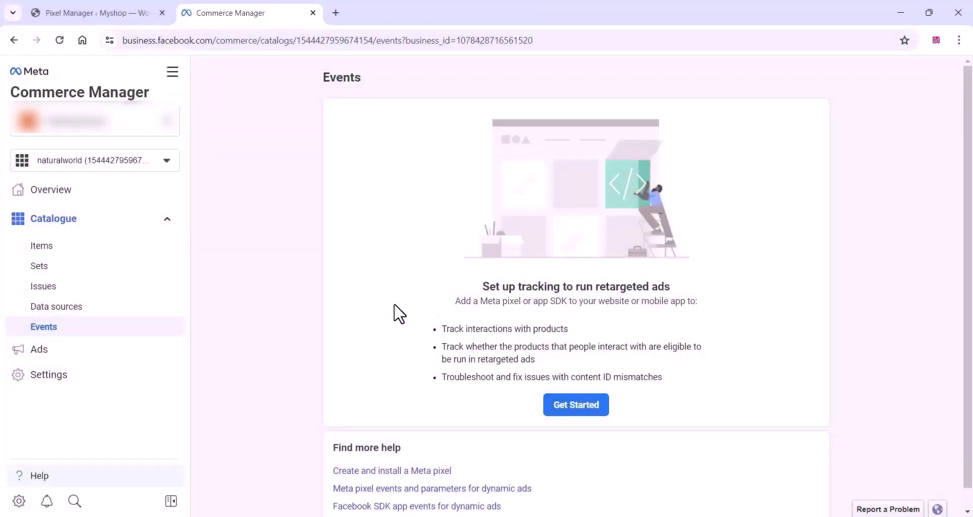
left_click(583, 411)
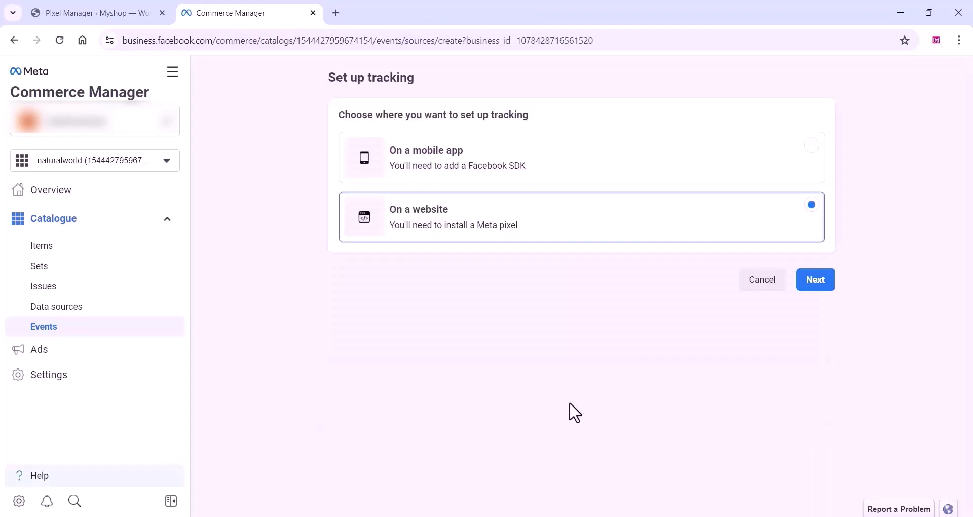
left_click(813, 283)
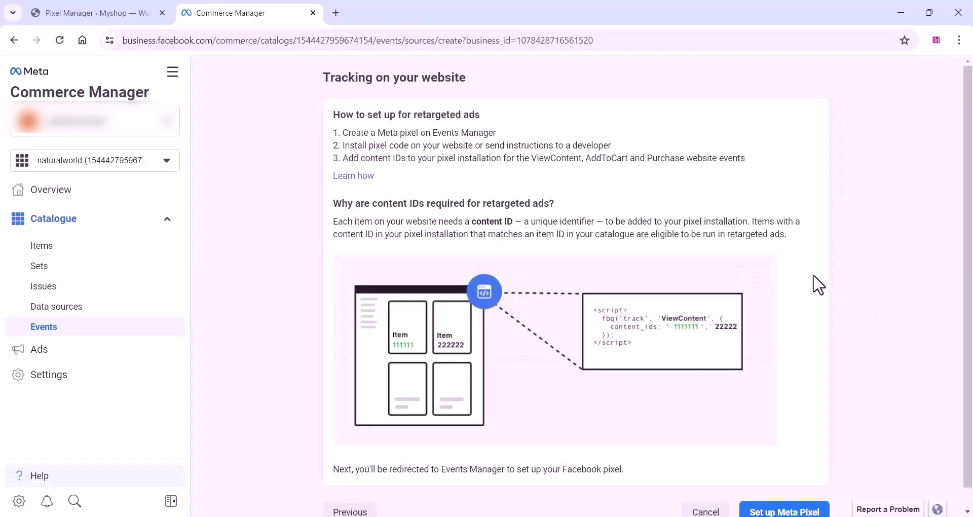
scroll(591, 338, "down", 1)
left_click(750, 484)
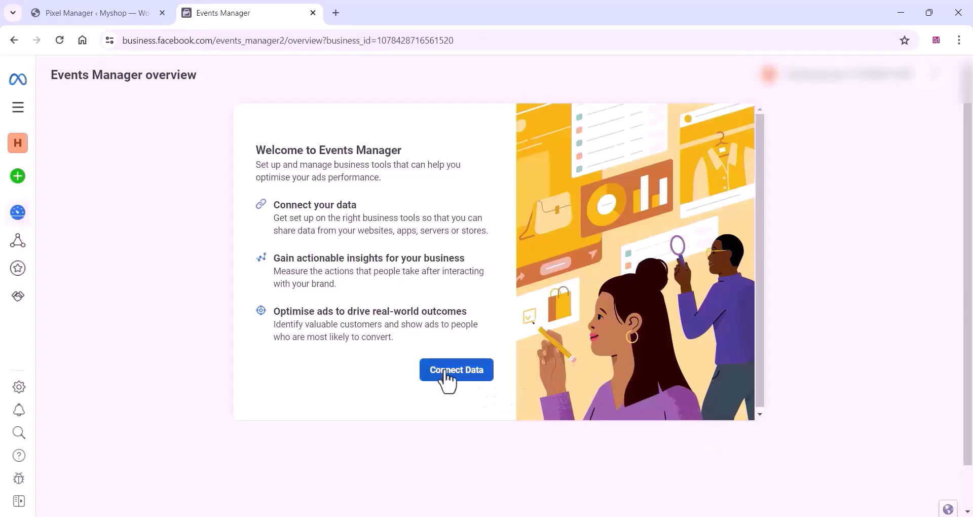
- Connect a new Web data source and create its dataset with the name "Natural world"
left_click(457, 374)
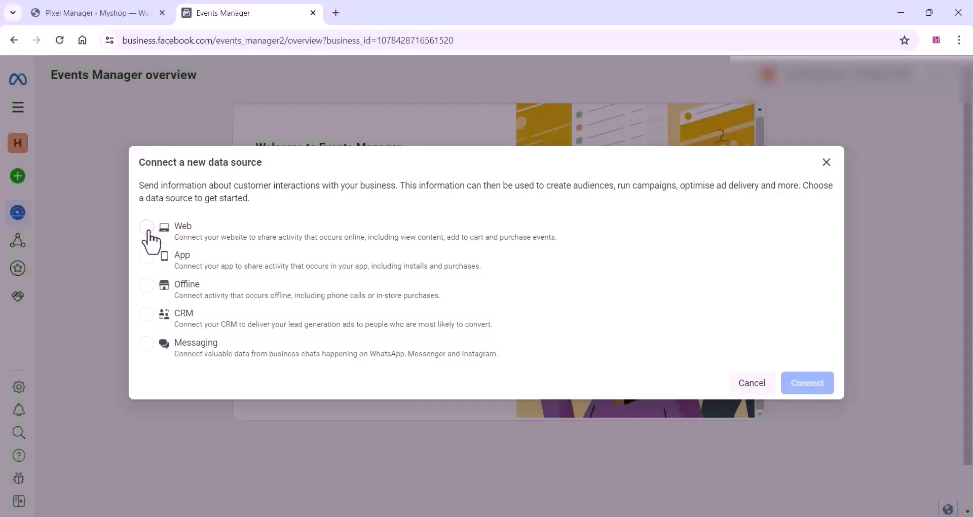
left_click(146, 227)
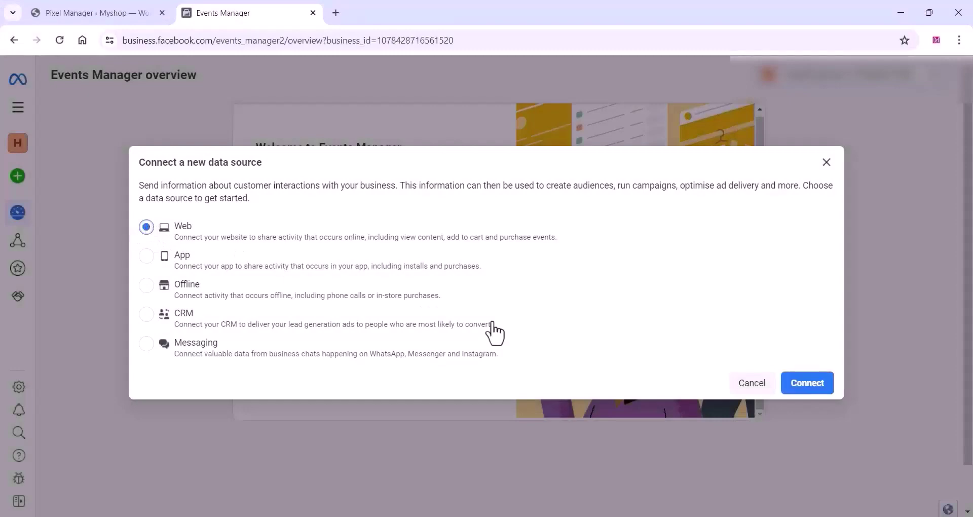
left_click(807, 386)
left_click(411, 235)
type("Natural wo")
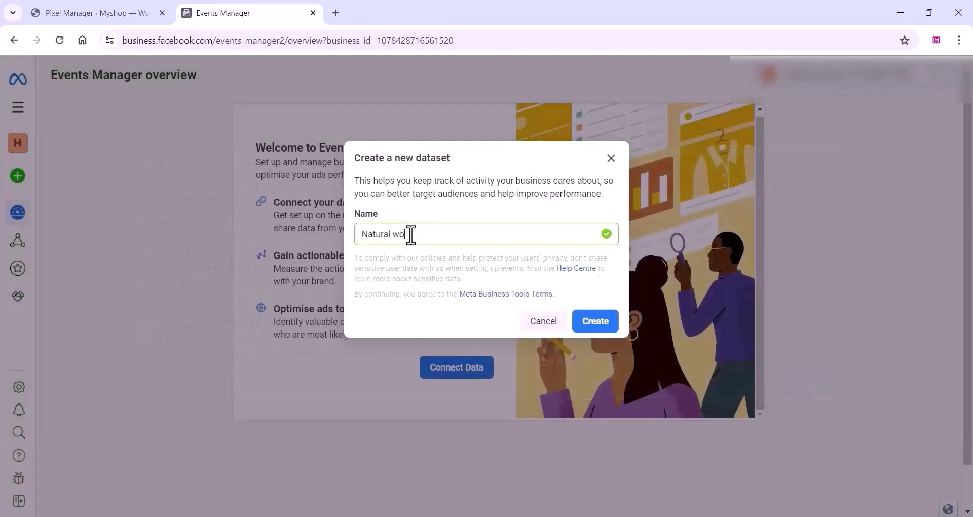
type("rld")
left_click(595, 324)
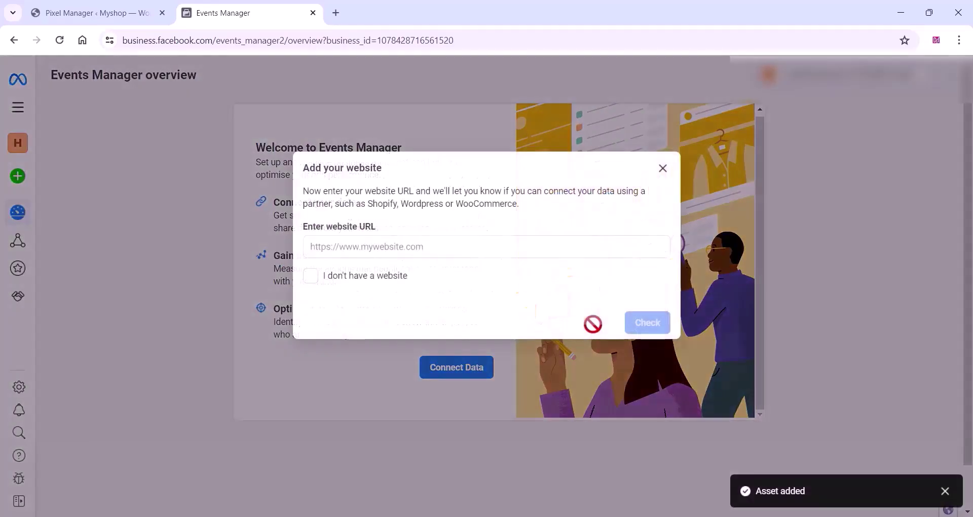
left_click(113, 15)
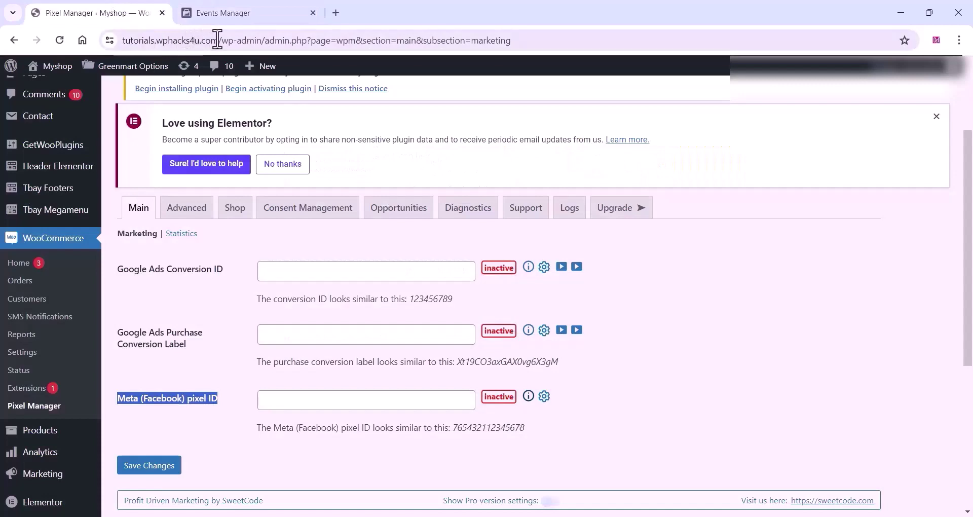
left_click_drag(220, 41, 141, 40)
right_click(142, 41)
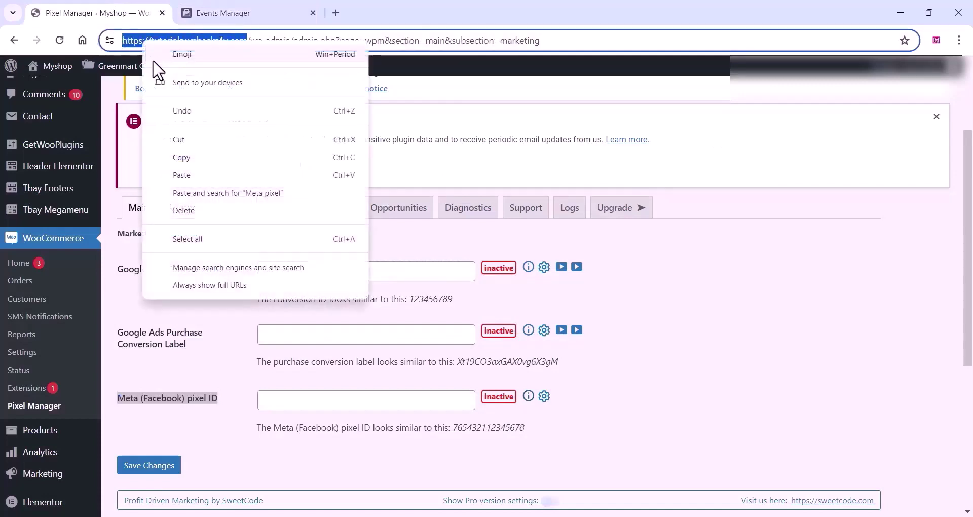
left_click(183, 162)
left_click(261, 10)
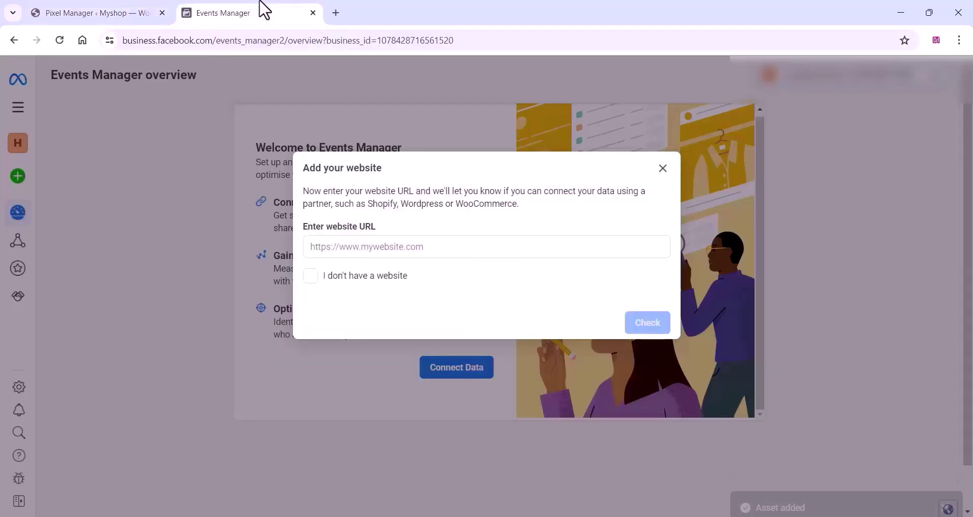
right_click(324, 244)
left_click(351, 367)
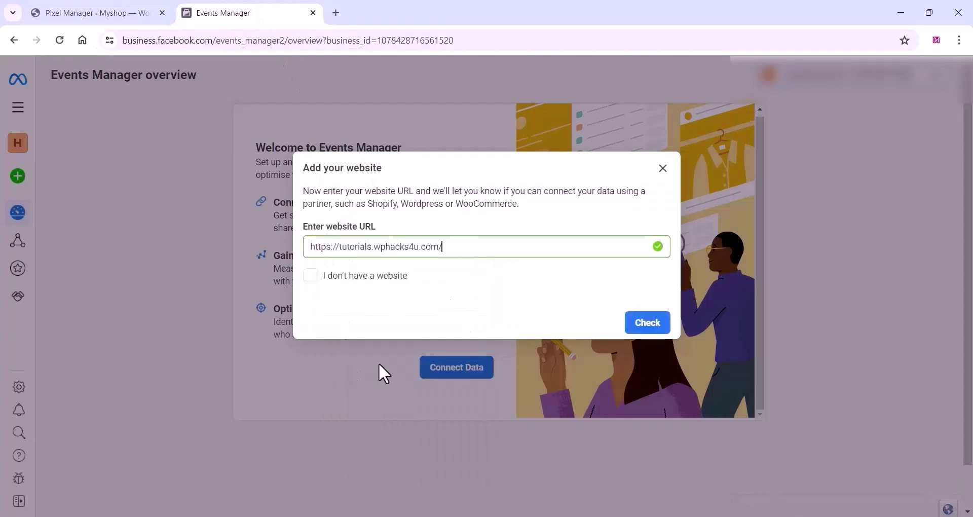
left_click(649, 327)
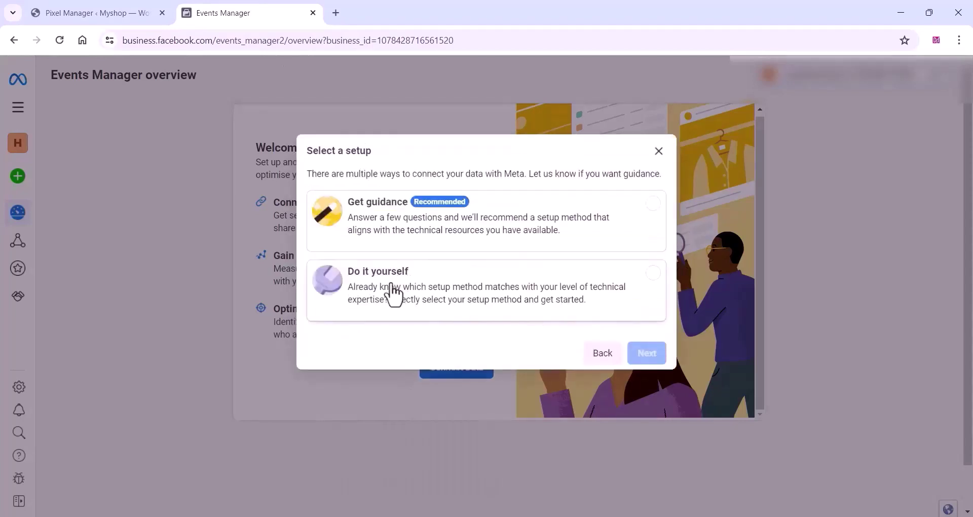
- Choose the Do it yourself setup with Meta pixel and Conversions API, and set up the Conversions API manually
left_click(403, 299)
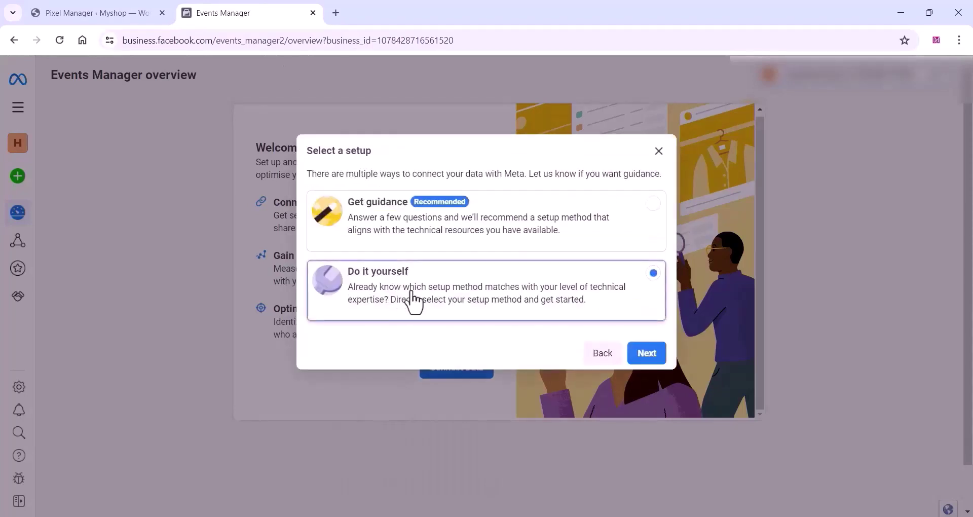
left_click(646, 361)
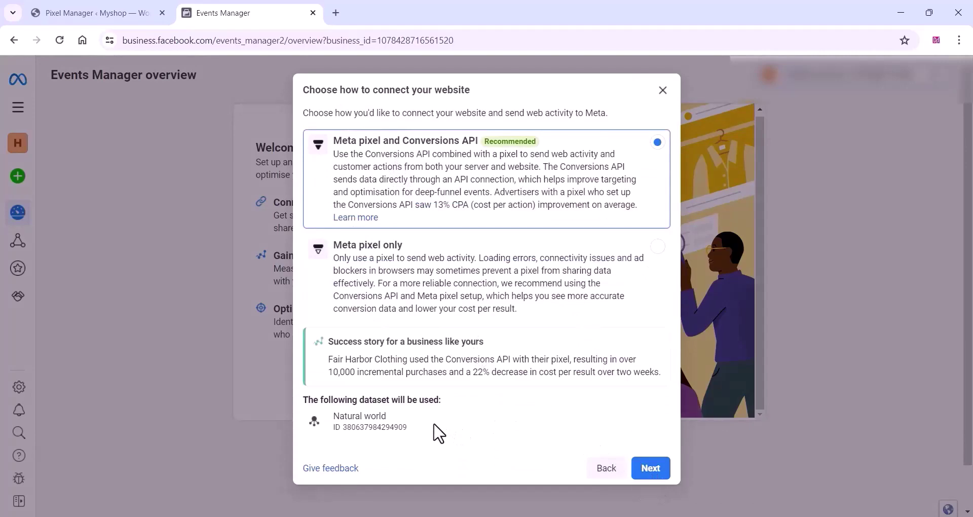
left_click(649, 472)
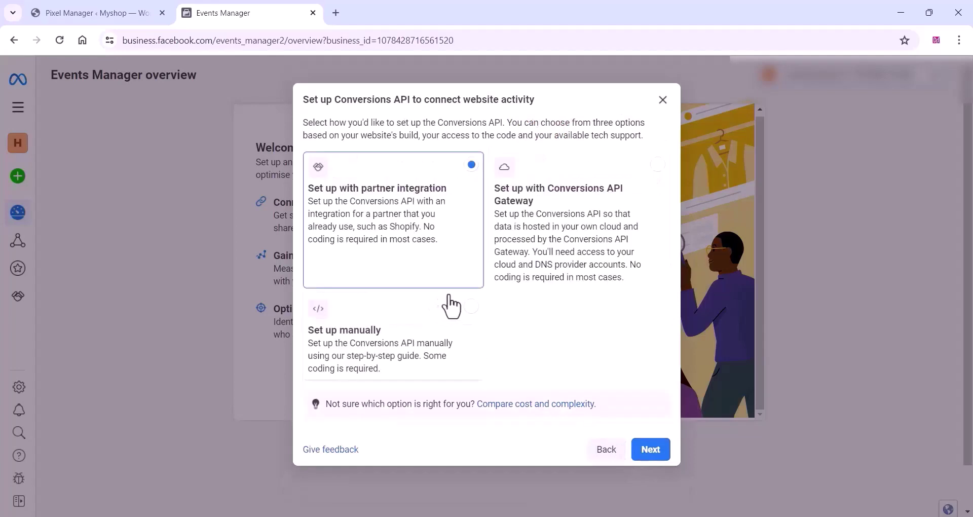
left_click(412, 353)
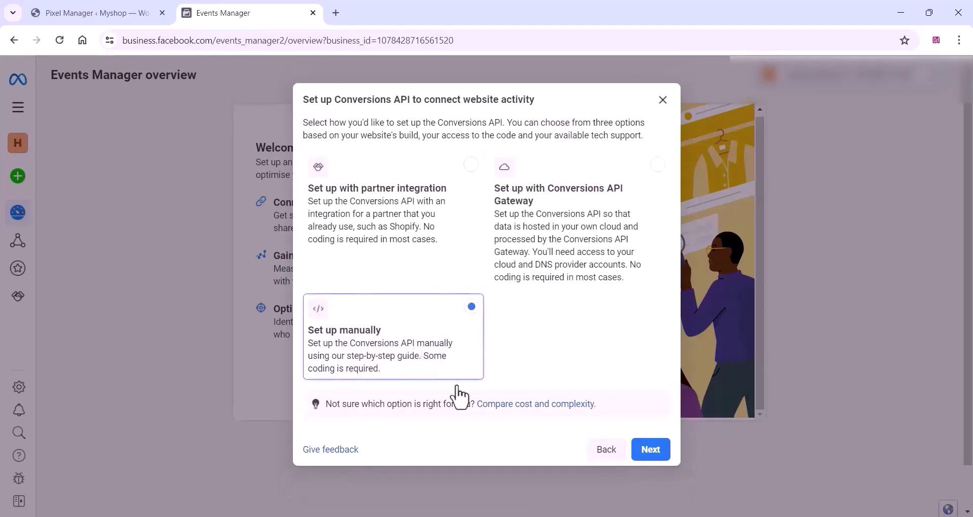
left_click(651, 449)
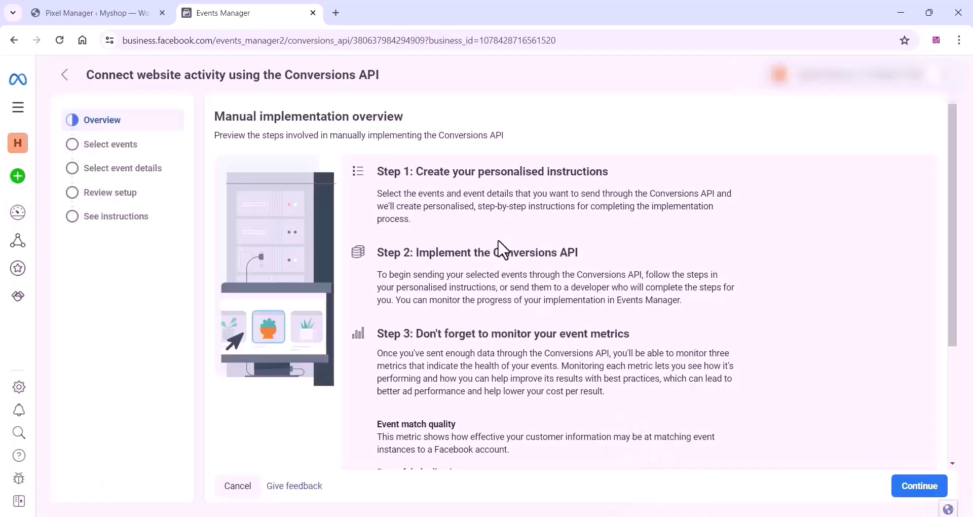
- Select all the E-commerce and retail events, from View Content through Schedule, for the Conversions API and continue to the event details
scroll(502, 249, "down", 4)
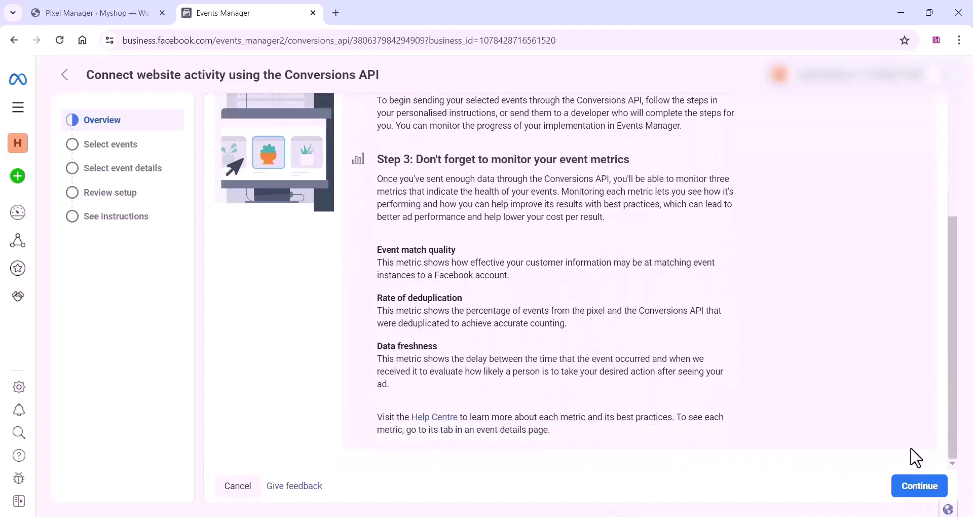
left_click(911, 490)
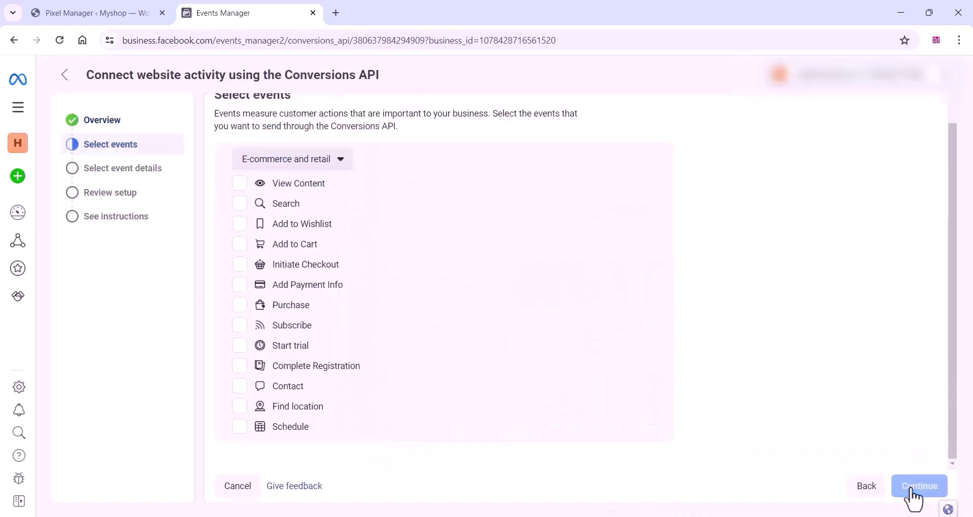
left_click(239, 183)
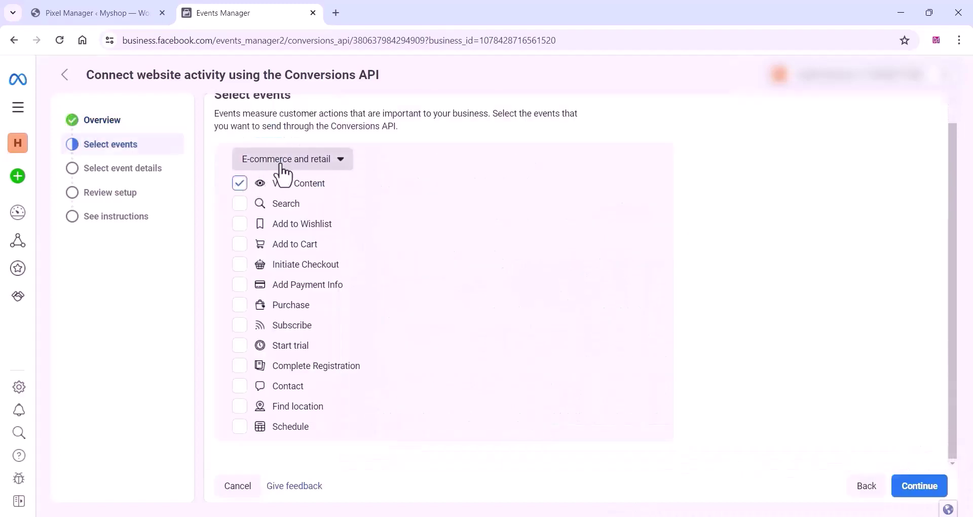
left_click(314, 159)
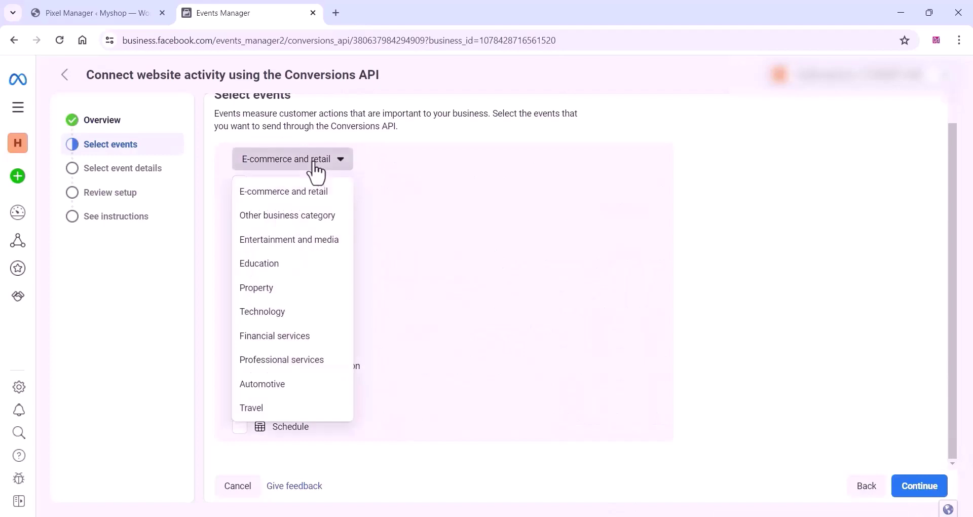
left_click(314, 167)
left_click(240, 204)
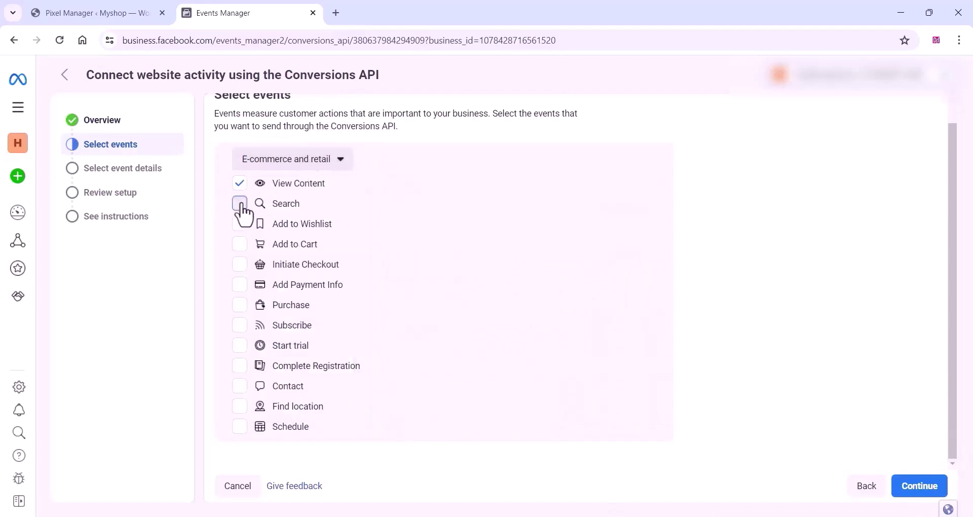
left_click(239, 225)
left_click(241, 266)
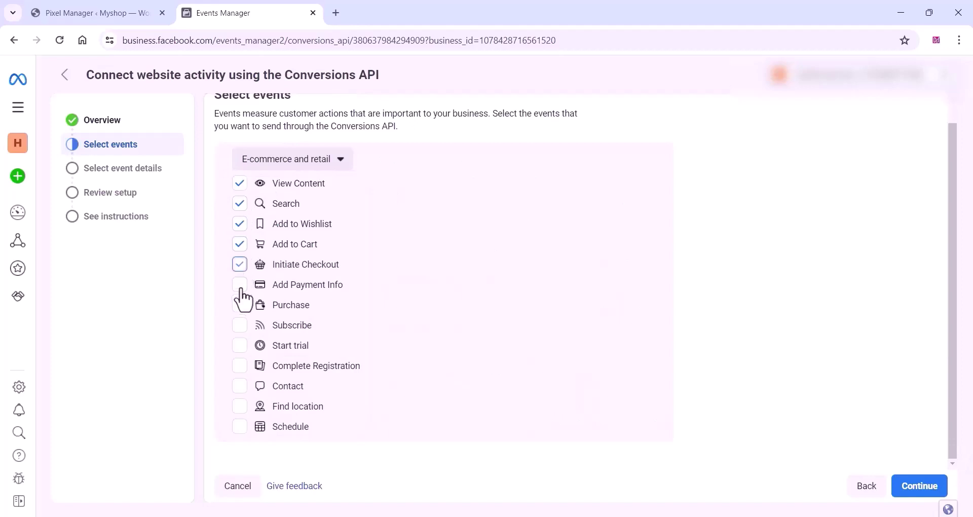
left_click(241, 287)
left_click(240, 306)
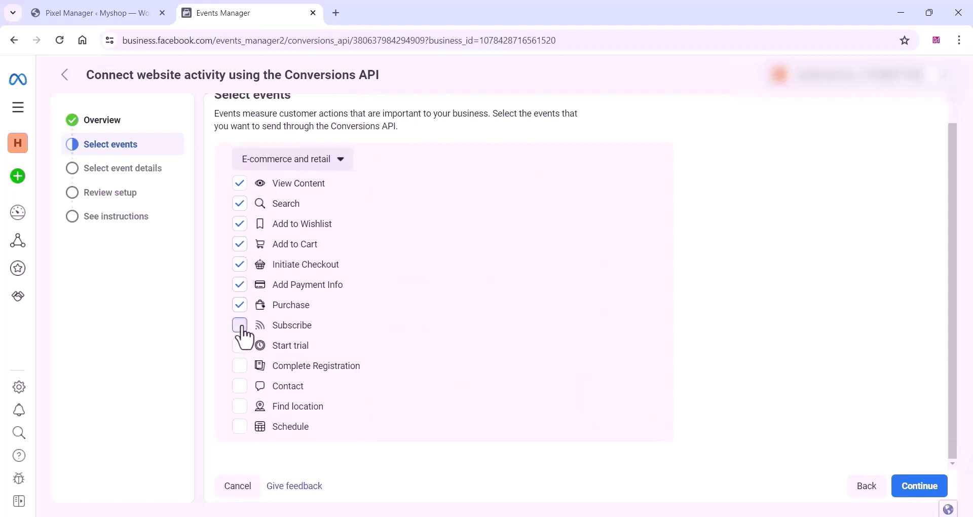
left_click(241, 330)
left_click(242, 349)
left_click(241, 367)
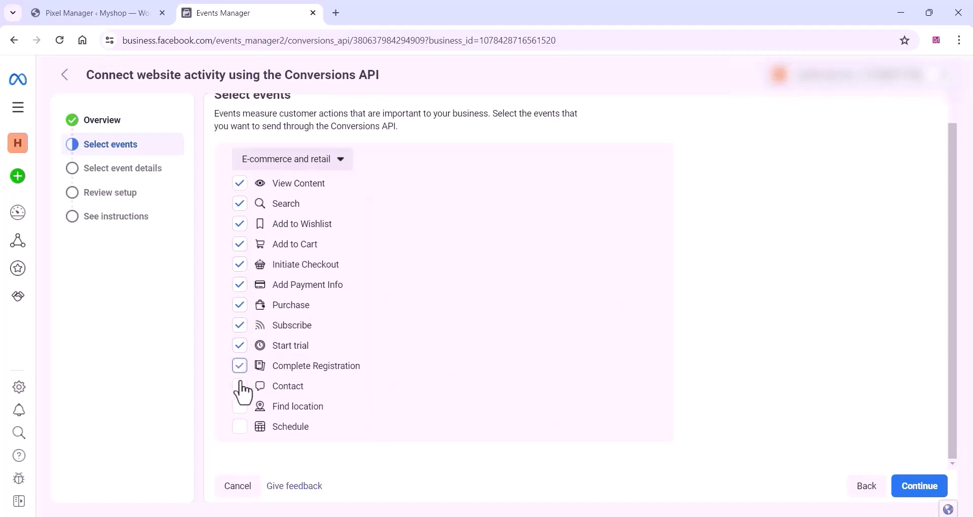
left_click(242, 388)
left_click(239, 406)
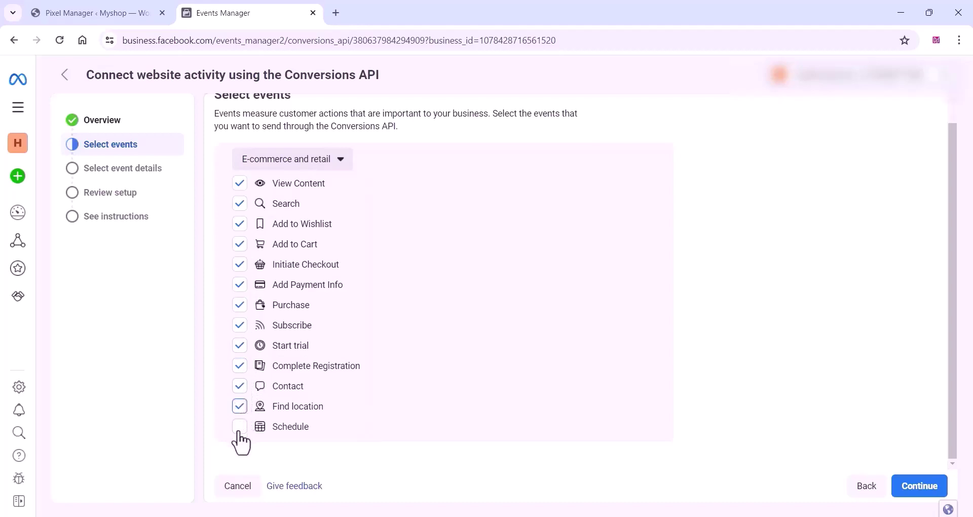
left_click(239, 426)
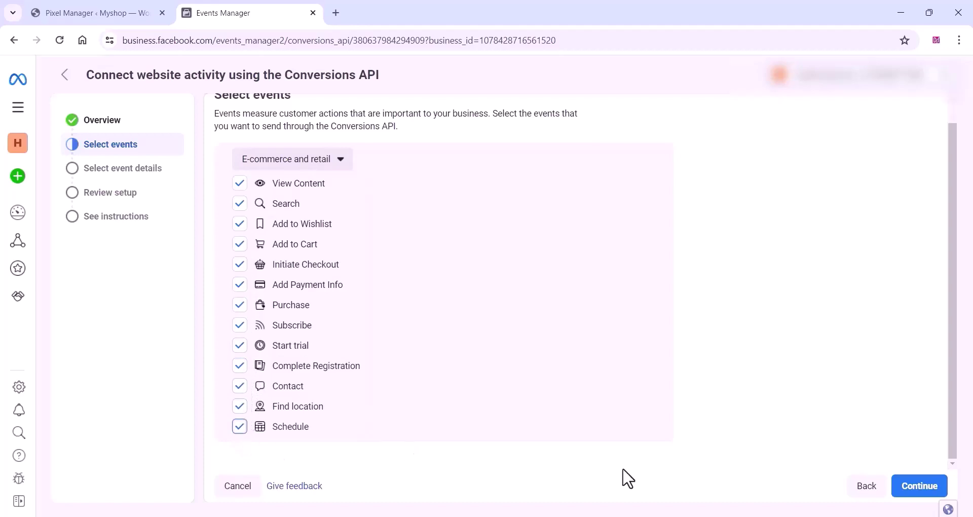
left_click(907, 484)
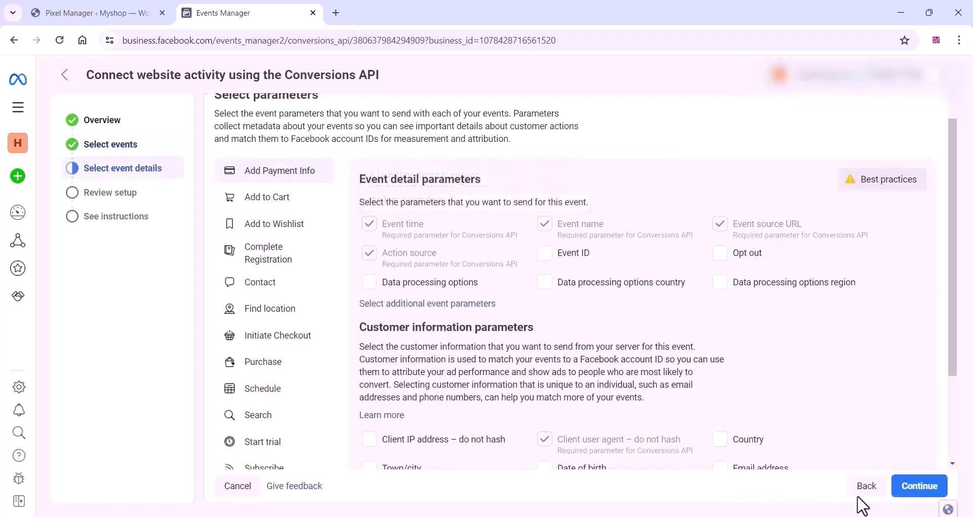
- For the Add Payment Info event, include the client IP address, country, email address, phone number, first name and gender customer parameters
scroll(771, 347, "down", 3)
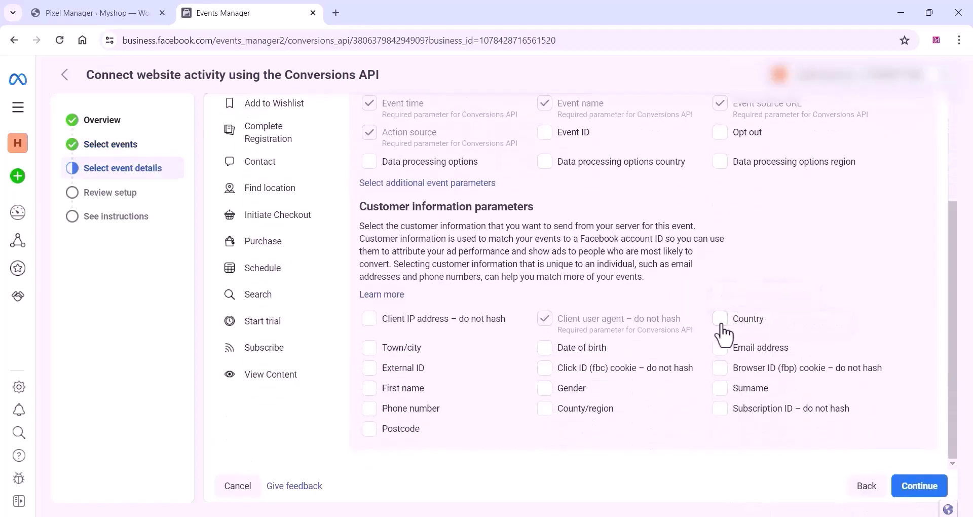
left_click(373, 321)
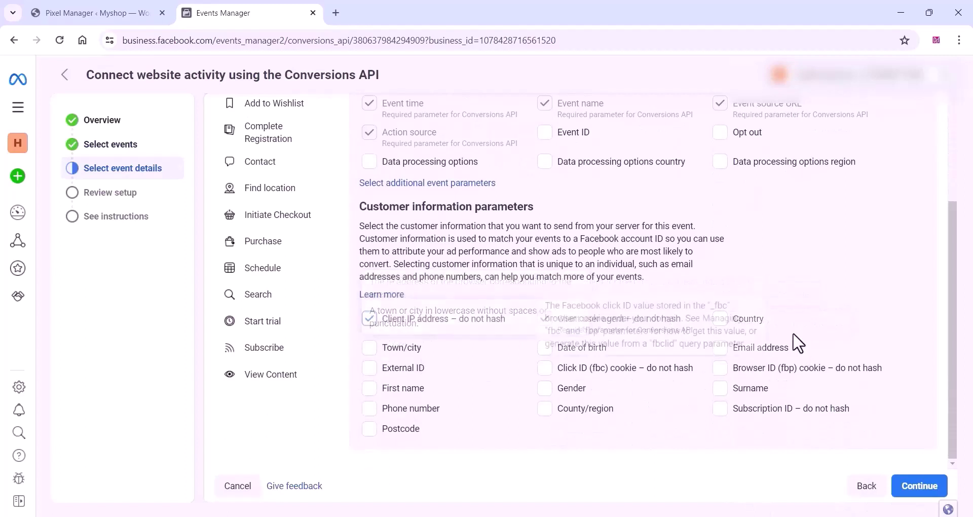
left_click(721, 321)
left_click(720, 348)
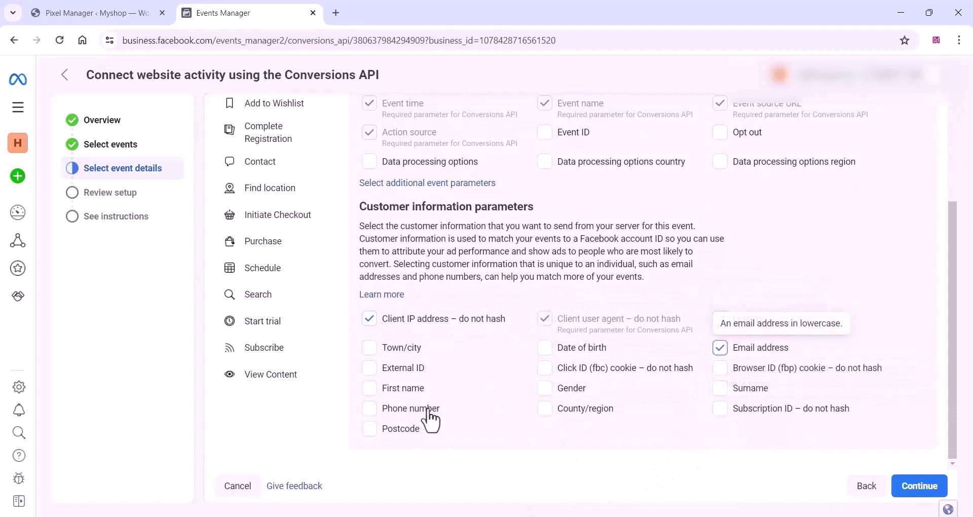
left_click(371, 409)
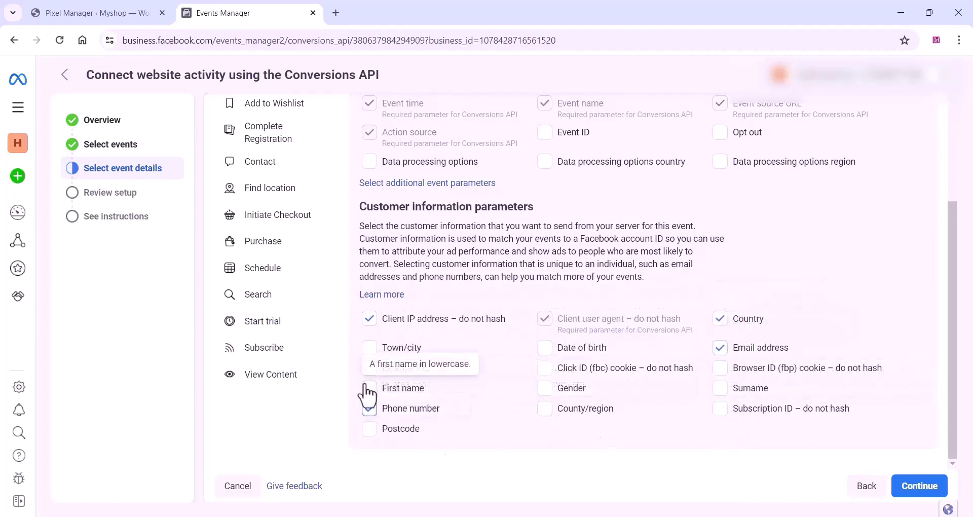
left_click(369, 388)
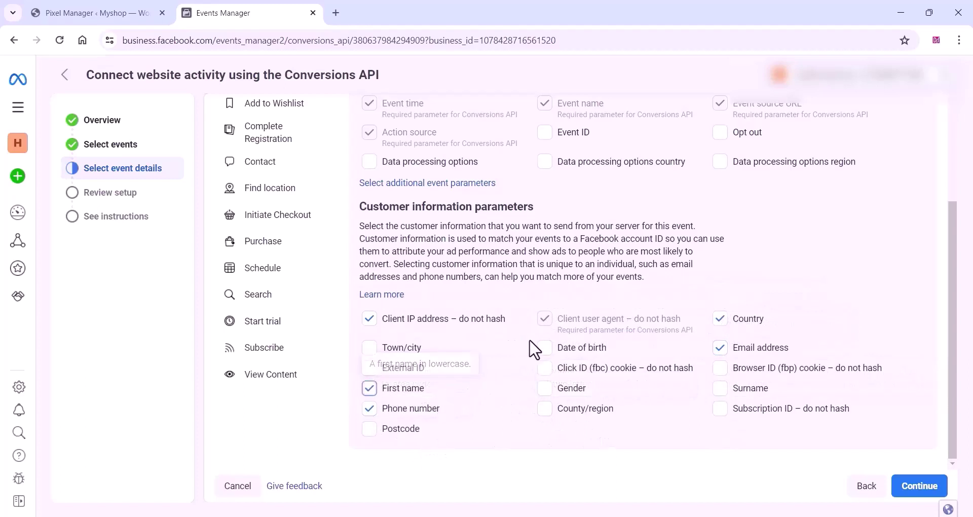
left_click(545, 389)
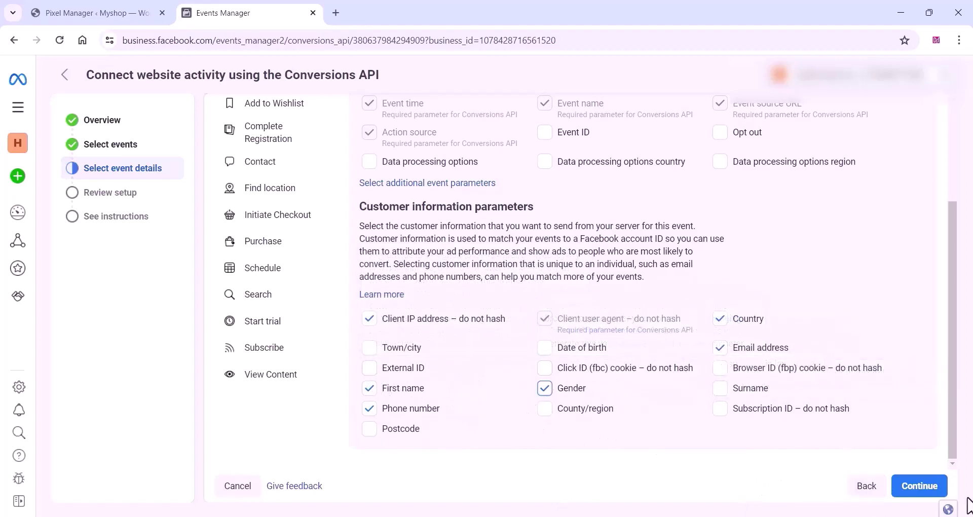
- Accept the event details and setup review, and finish the manual Conversions API setup
left_click(923, 486)
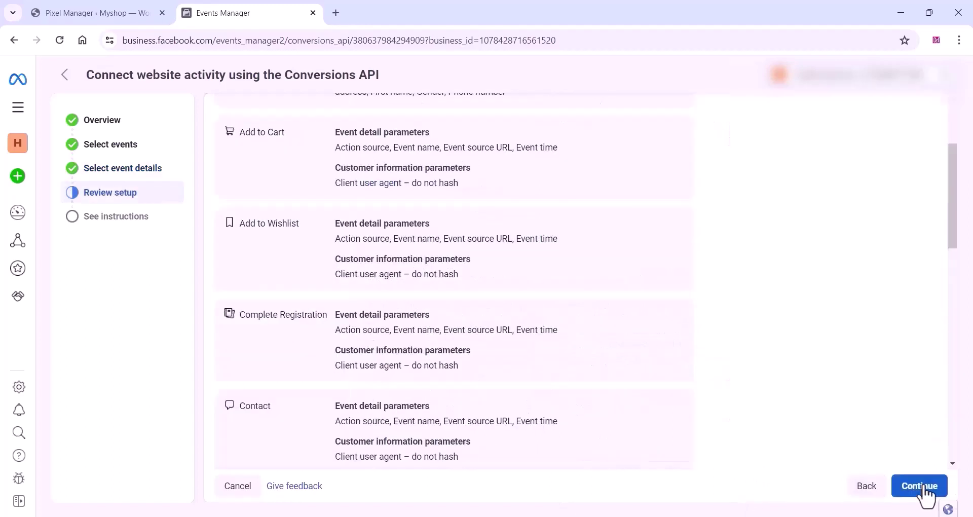
left_click(926, 487)
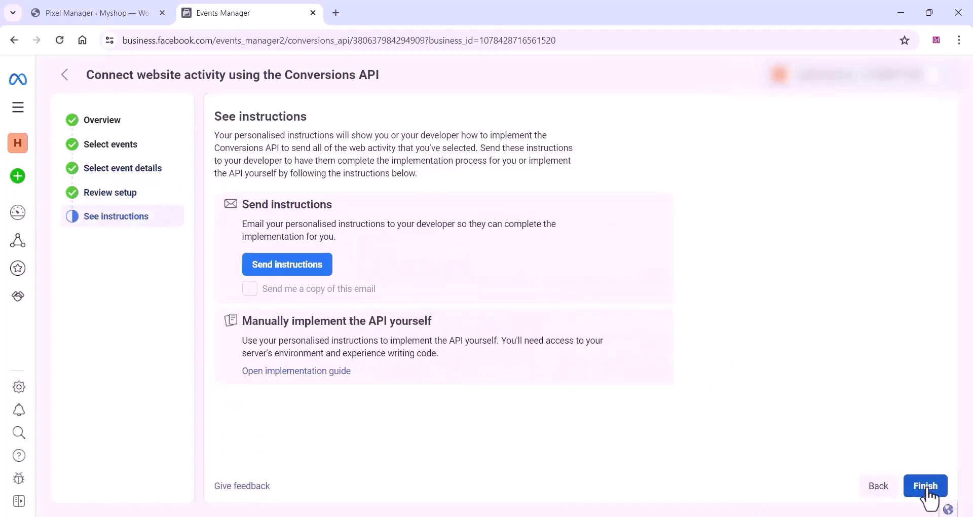
left_click(925, 486)
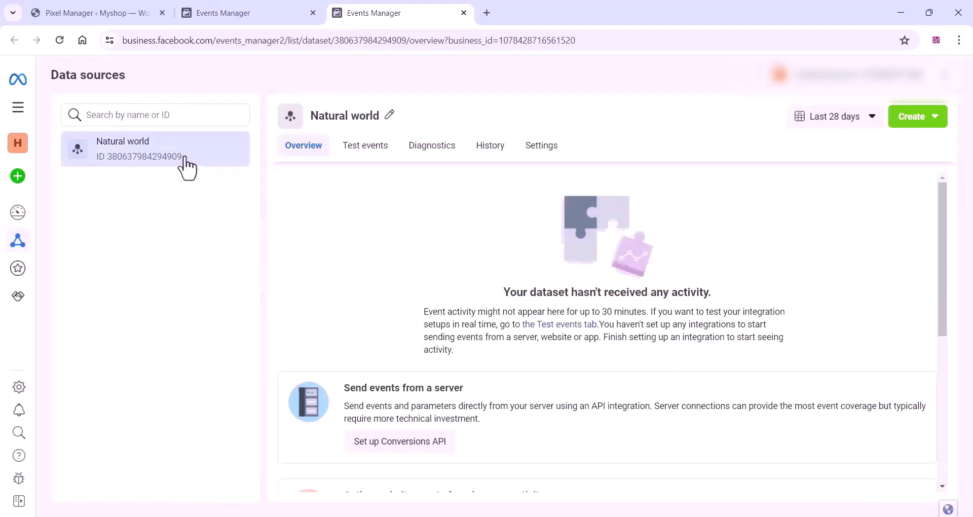
- Copy the ID of the Natural world dataset from the data sources list
left_click_drag(191, 158, 107, 158)
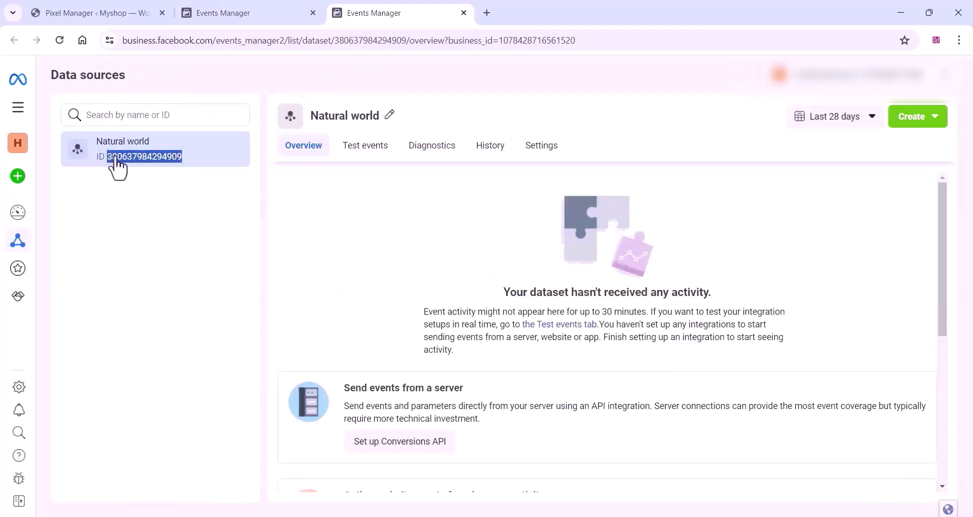
right_click(122, 158)
left_click(143, 171)
left_click(134, 168)
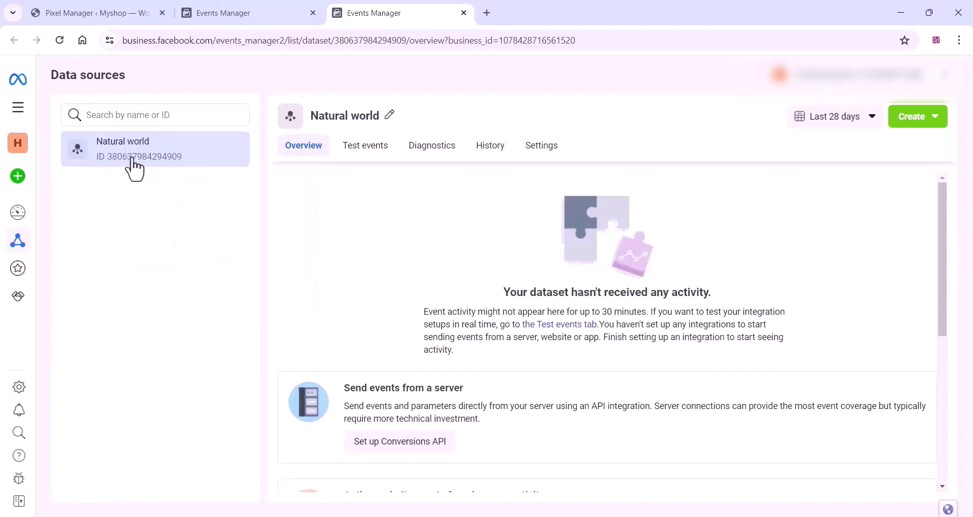
- Paste the copied dataset ID as the Meta (Facebook) pixel ID in the WordPress Pixel Manager and save the changes
left_click(111, 12)
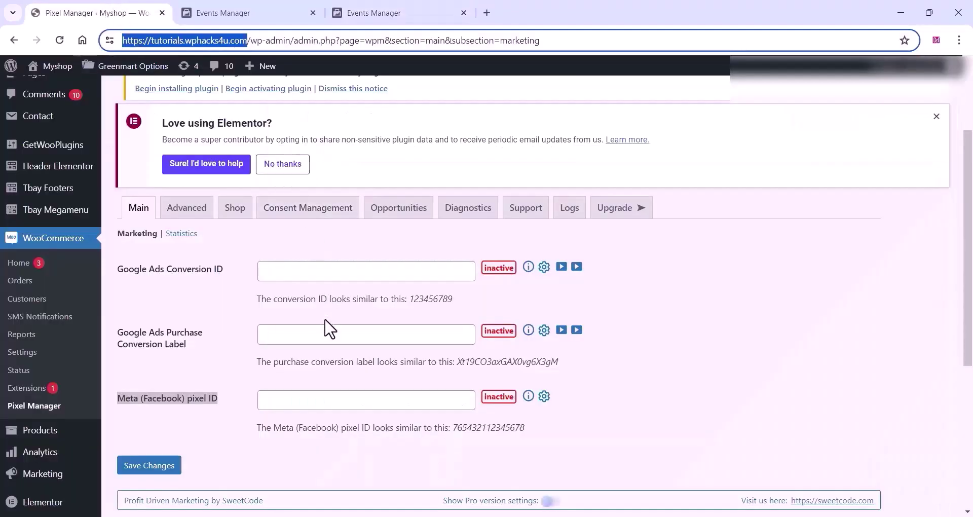
right_click(278, 399)
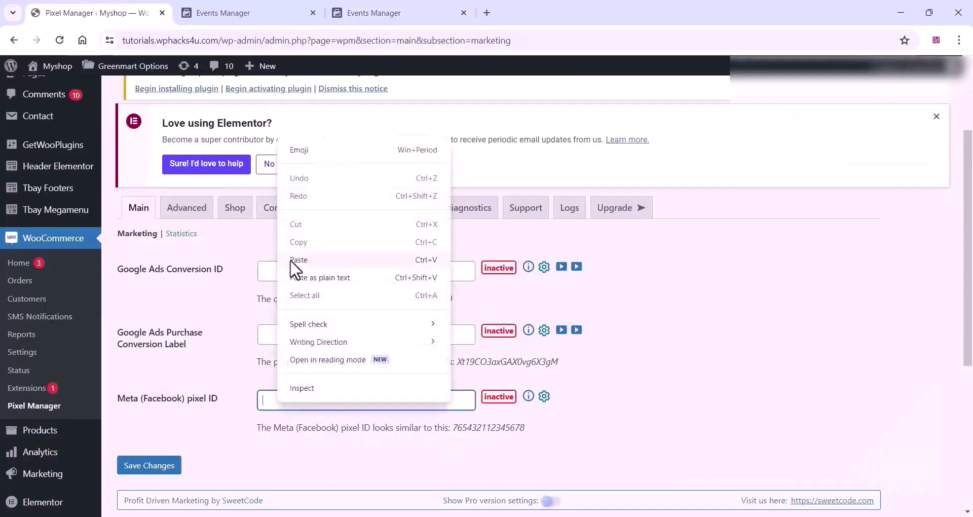
left_click(296, 263)
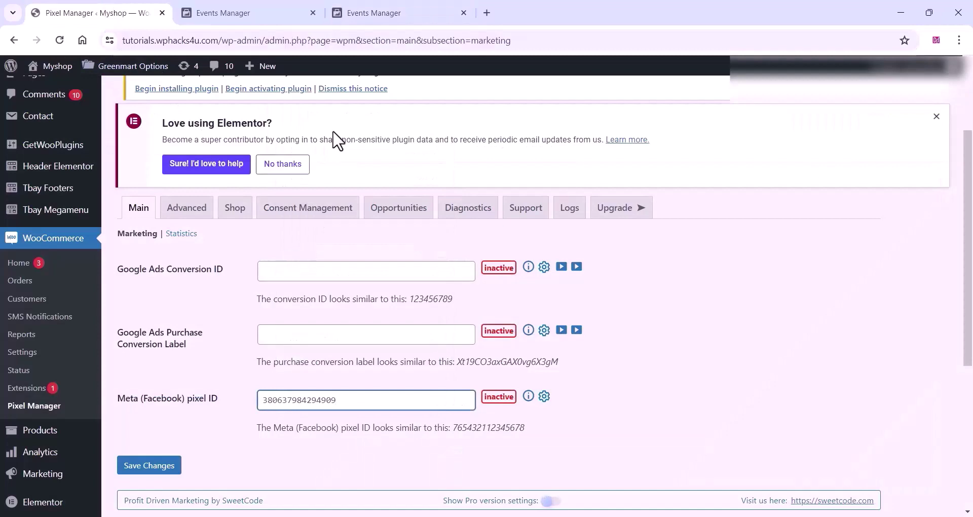
left_click(357, 11)
left_click(60, 10)
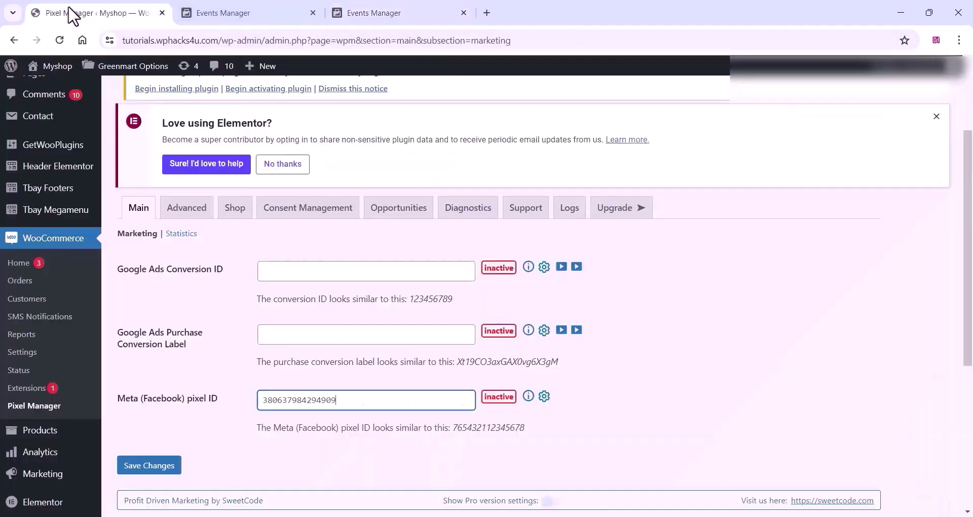
left_click(145, 466)
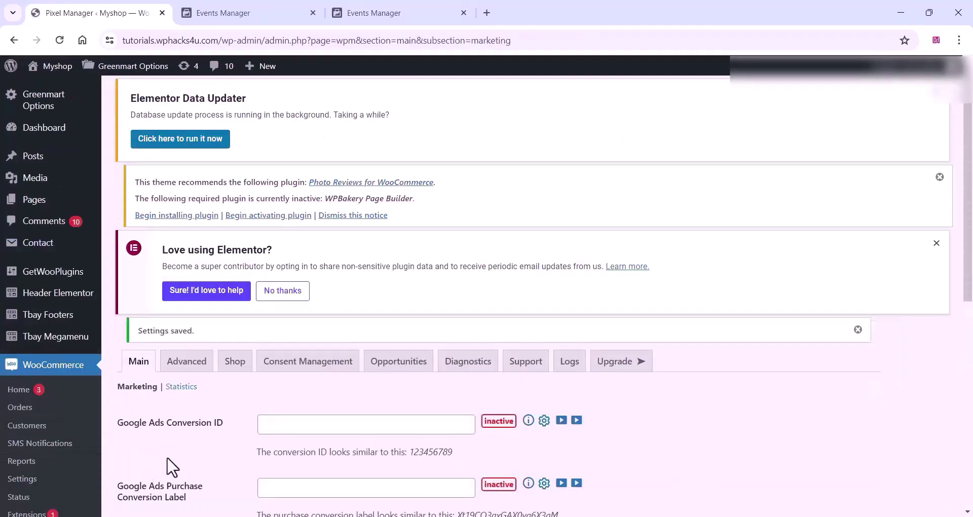
scroll(271, 379, "down", 4)
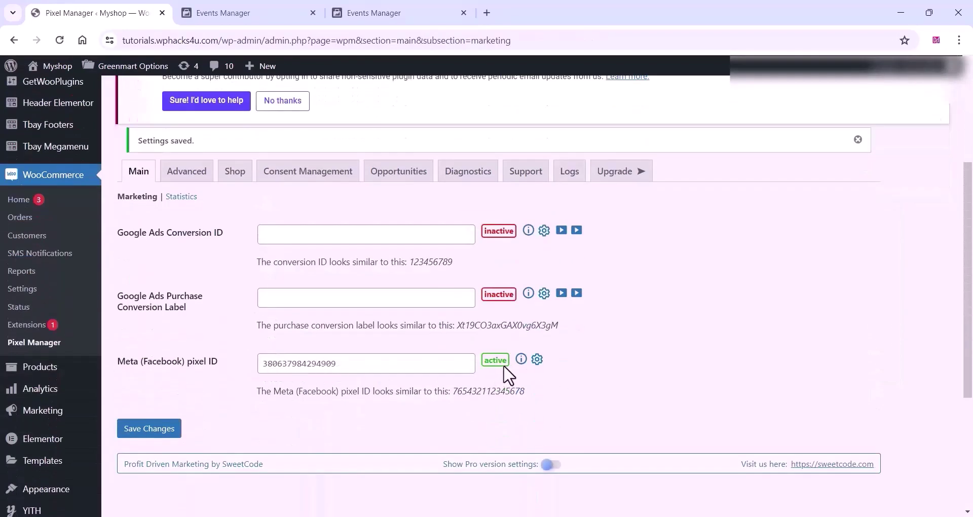
- Switch to Events Manager, open the Natural world dataset's test events and expand the server and website event checks
left_click(354, 10)
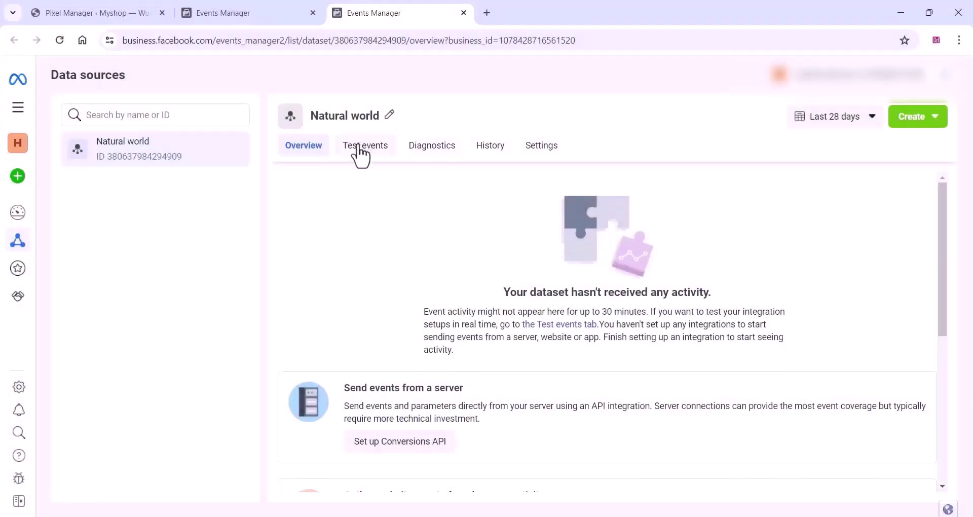
left_click(359, 147)
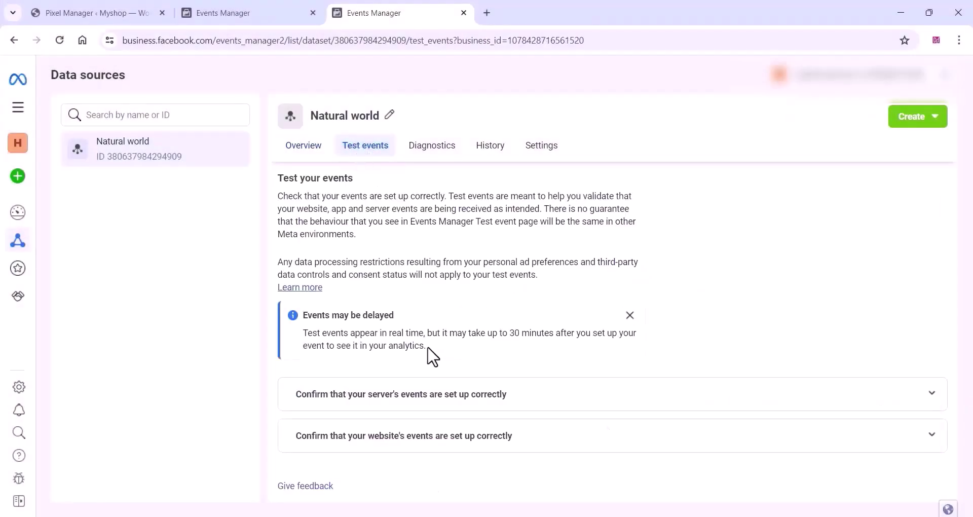
left_click(428, 412)
scroll(391, 374, "down", 3)
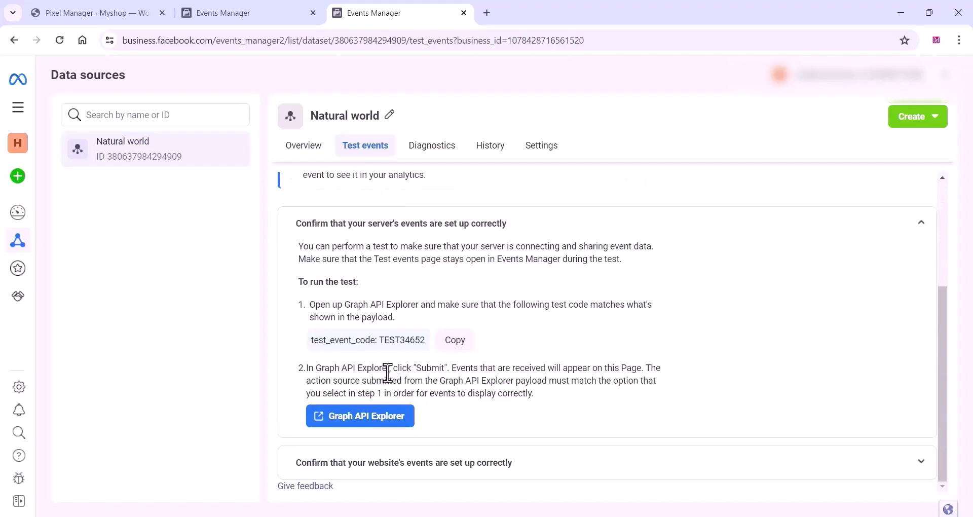
left_click(398, 462)
scroll(375, 393, "down", 3)
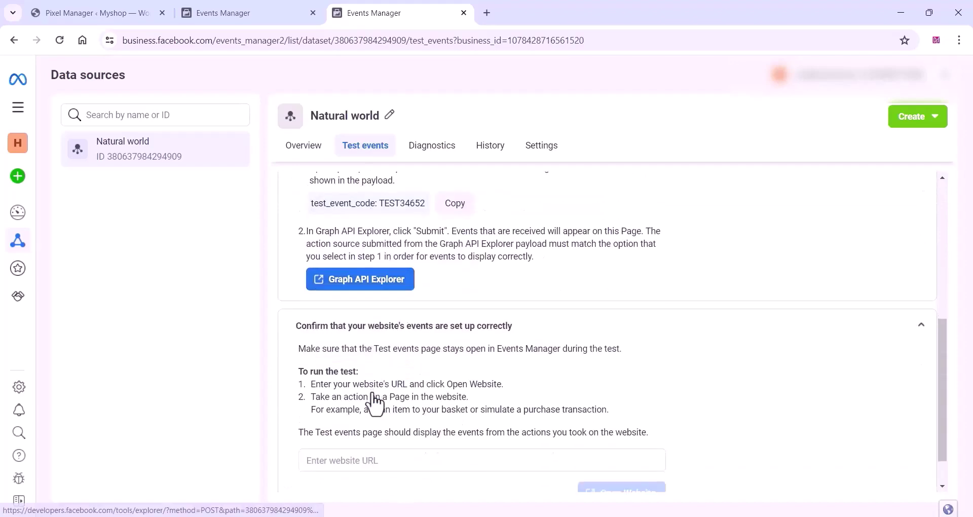
scroll(373, 391, "down", 1)
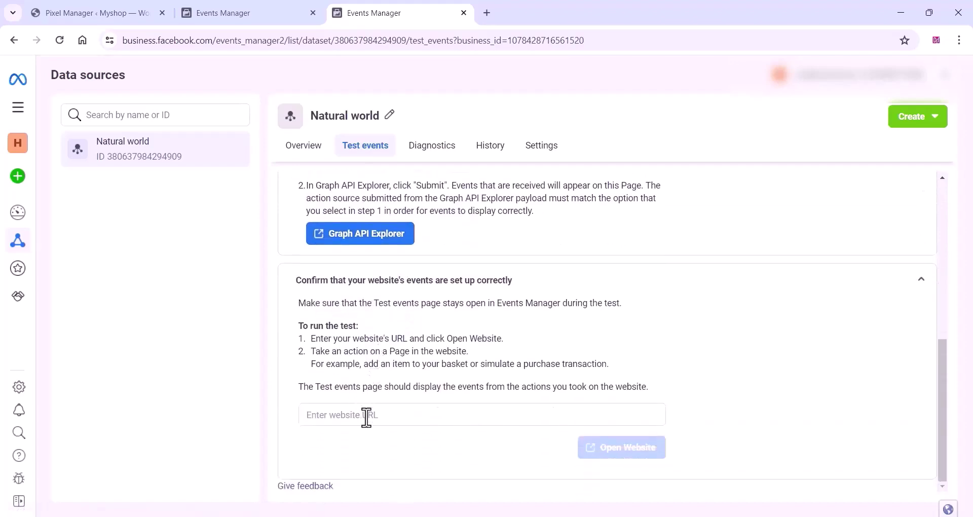
left_click(118, 11)
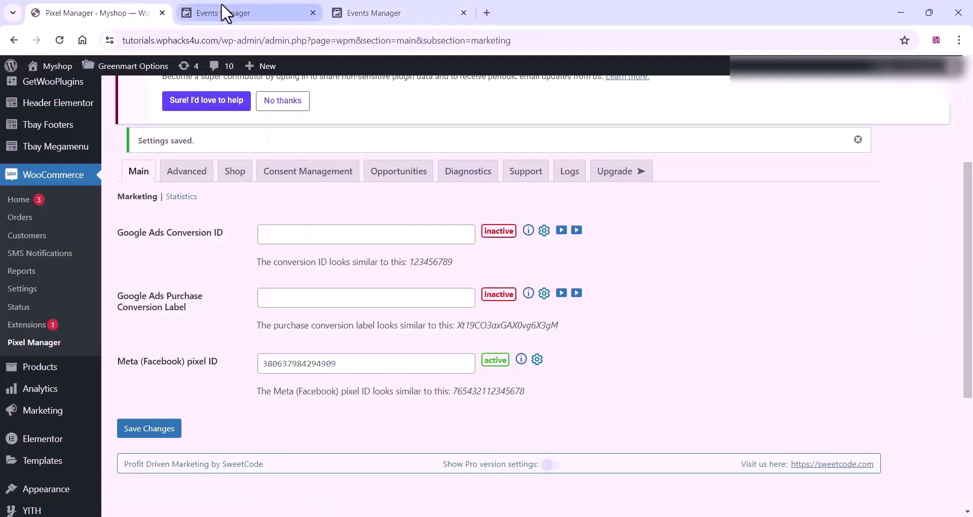
left_click_drag(219, 41, 107, 40)
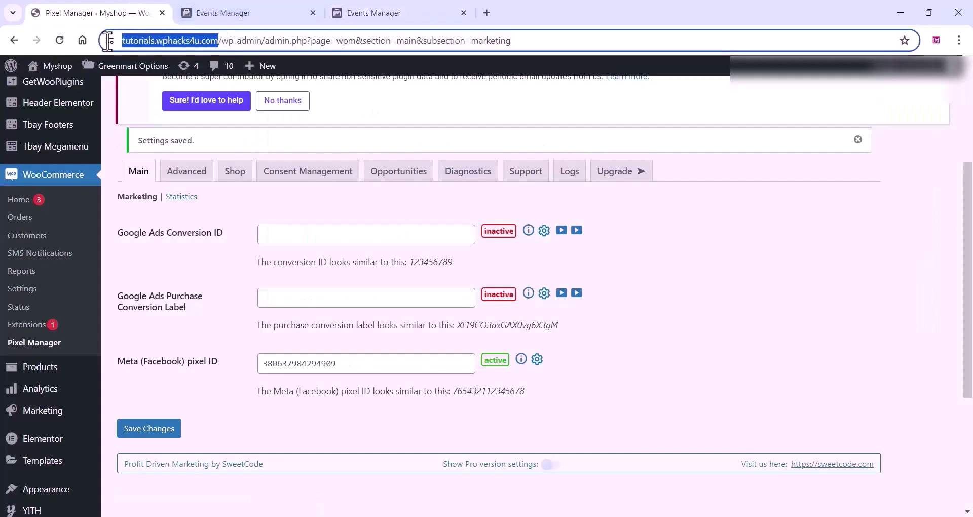
right_click(148, 41)
left_click(199, 158)
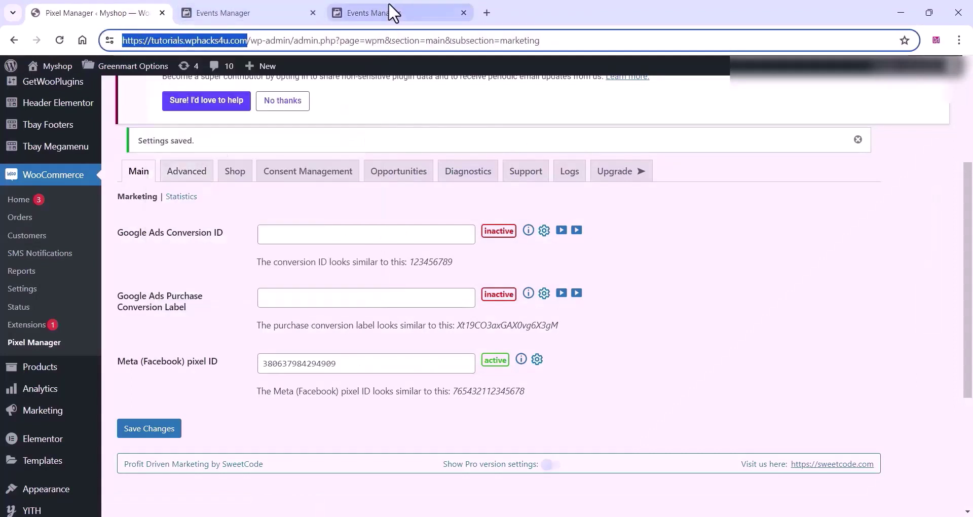
- Paste the store address as the website URL in the Natural world event test, open the website and check the received activity
left_click(389, 4)
right_click(337, 421)
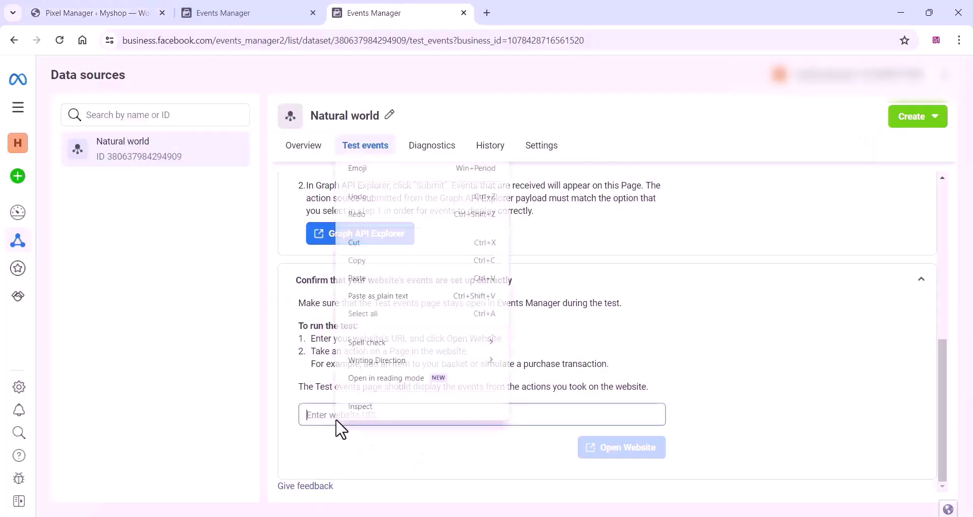
left_click(385, 296)
left_click(624, 454)
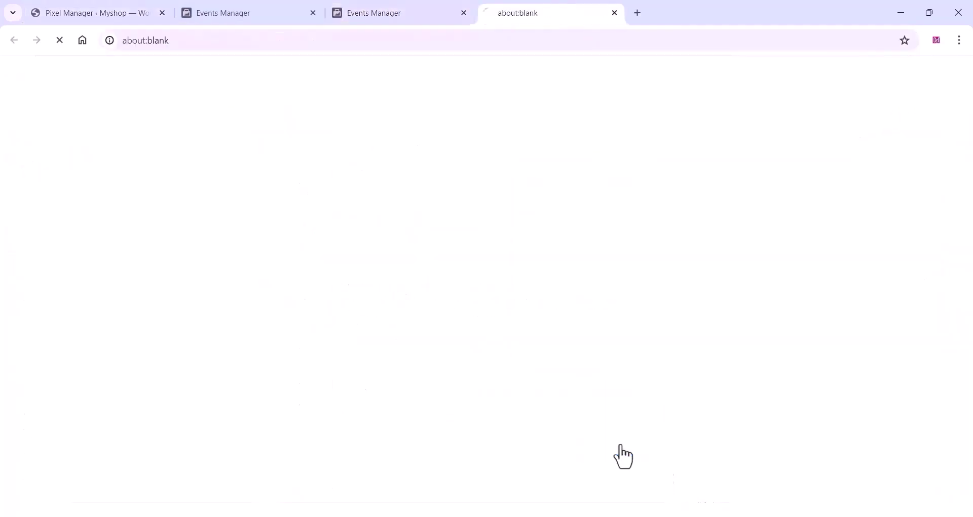
left_click(380, 15)
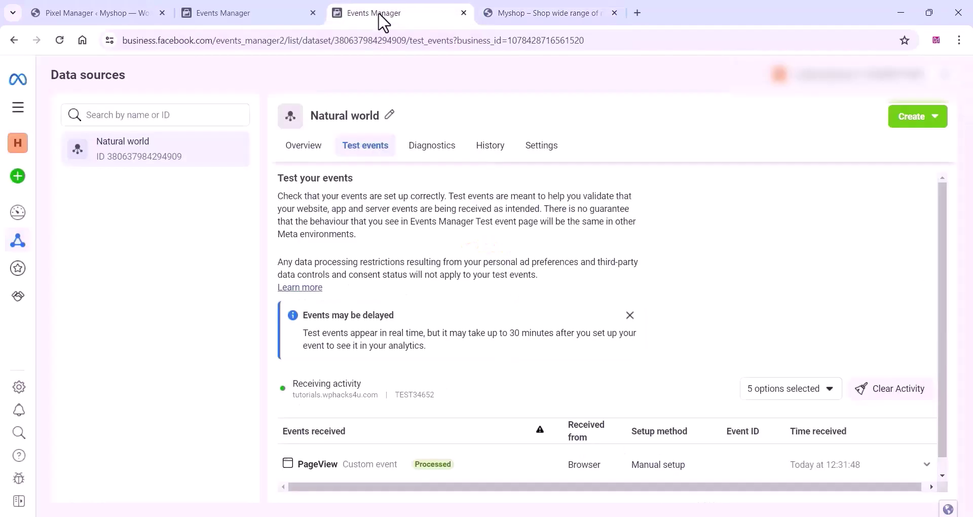
scroll(537, 375, "down", 1)
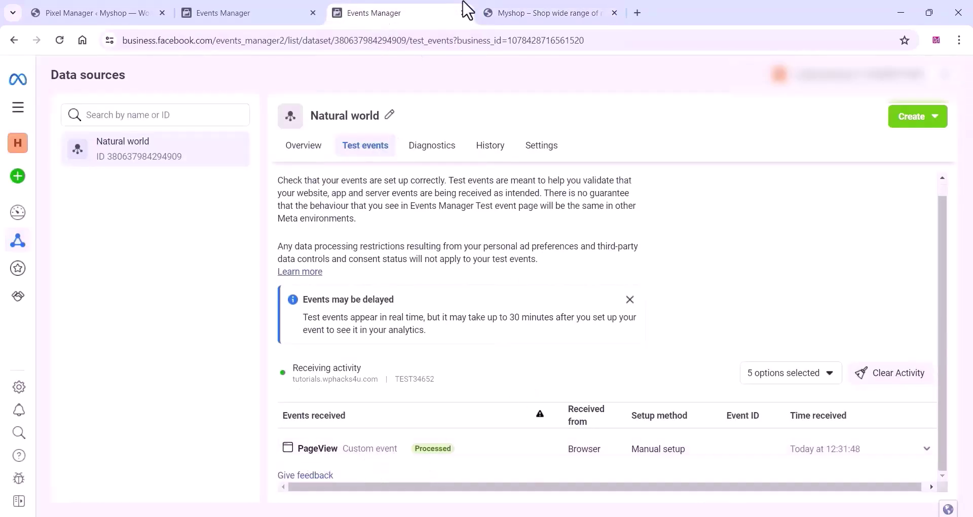
- In the store, open the product "Set of 3 Outdoor Flowering Plants for Beautiful Garden" and add it to the cart
left_click(522, 12)
scroll(383, 314, "down", 5)
scroll(381, 321, "down", 7)
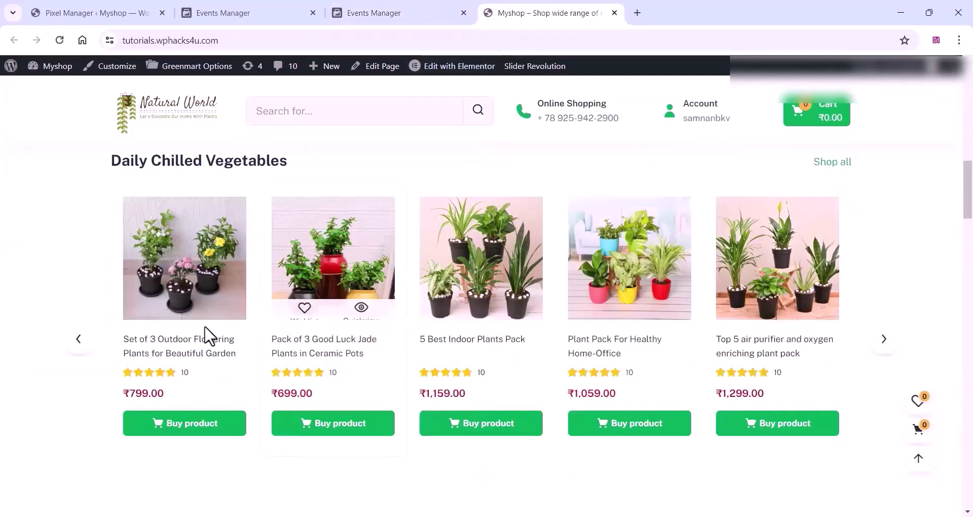
left_click(189, 351)
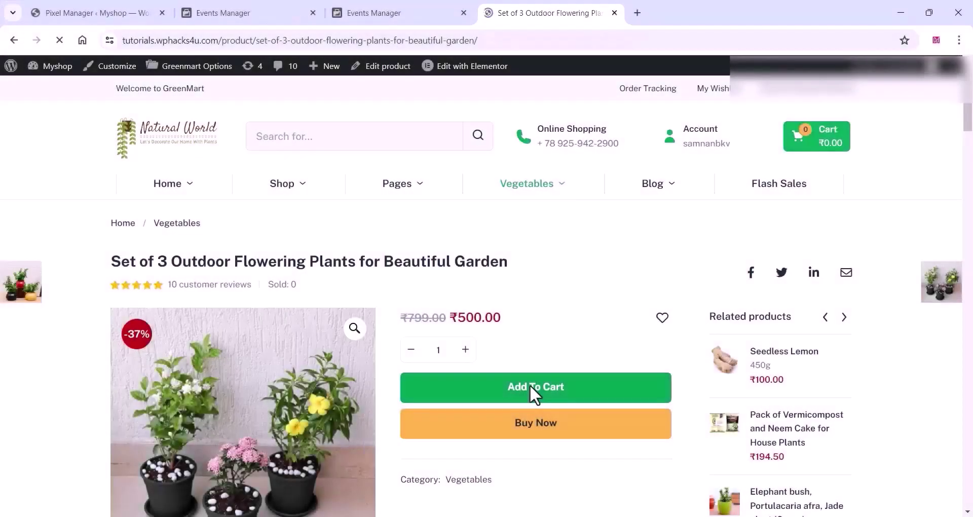
left_click(530, 386)
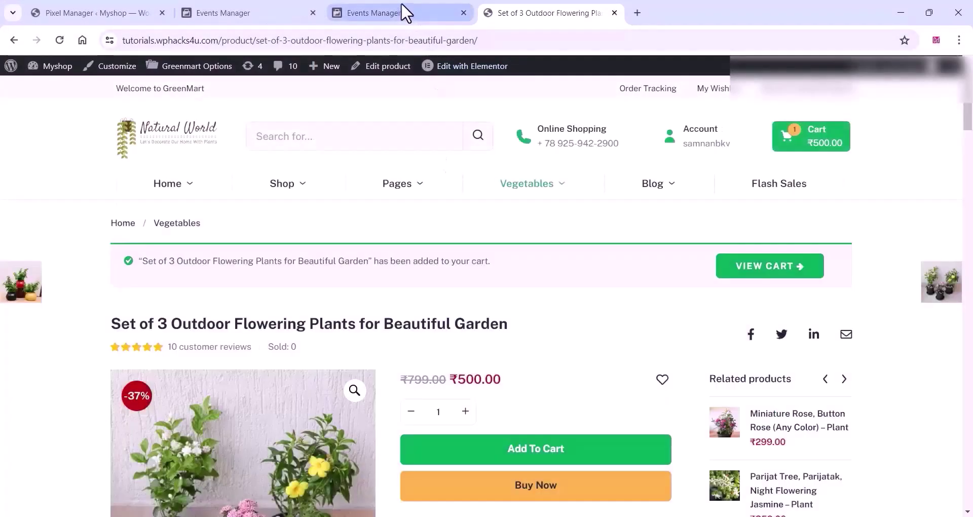
- Review the test events in Events Manager for the product view and the add-to-cart action
left_click(402, 12)
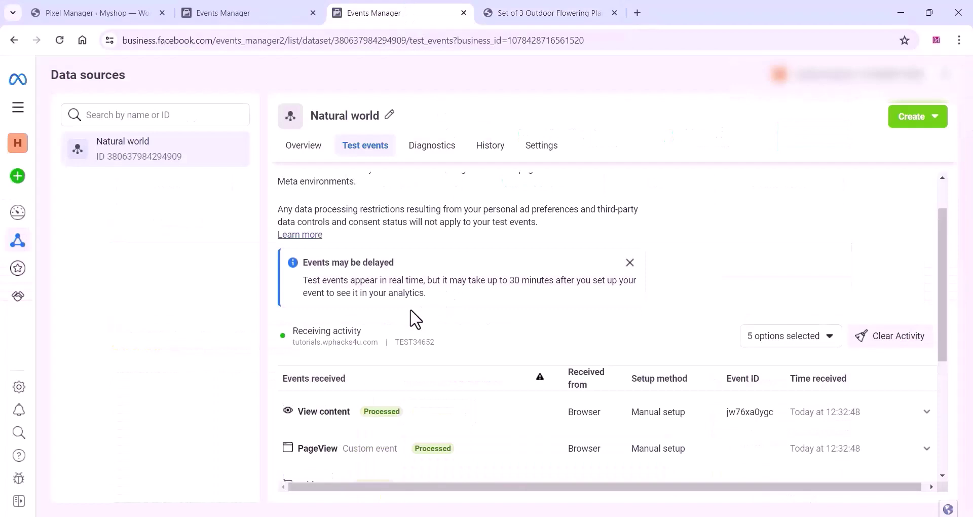
scroll(416, 319, "down", 3)
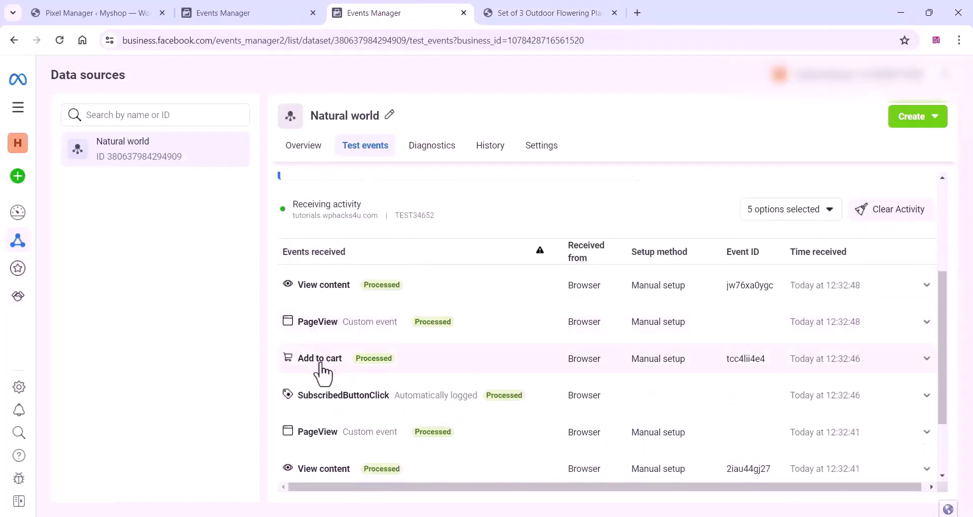
scroll(320, 363, "down", 2)
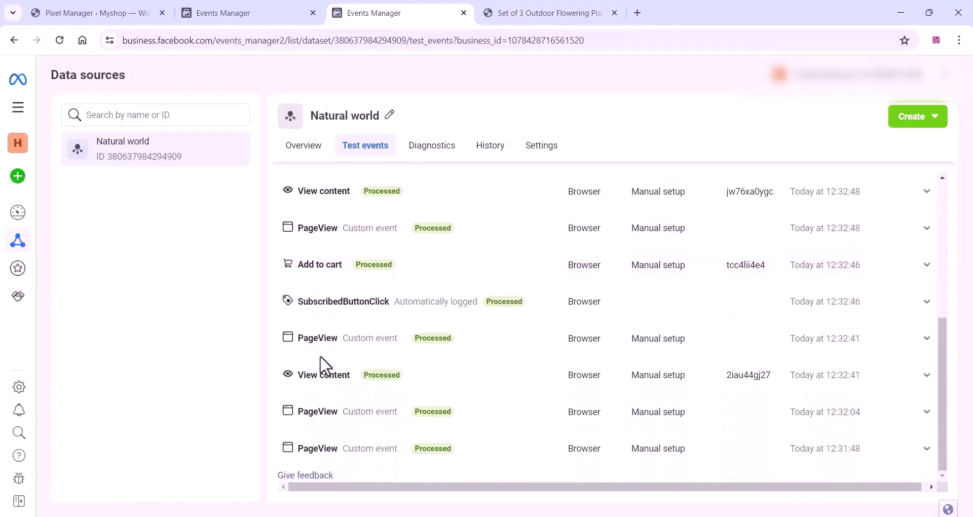
scroll(324, 365, "up", 3)
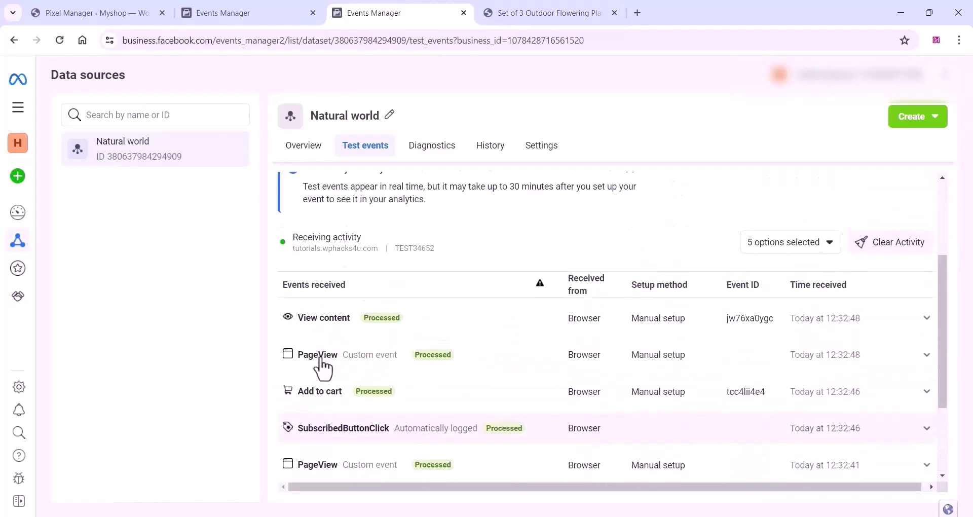
- Check out the store cart with cash on delivery, and review the checkout and purchase test events in Events Manager
left_click(547, 9)
scroll(517, 219, "down", 2)
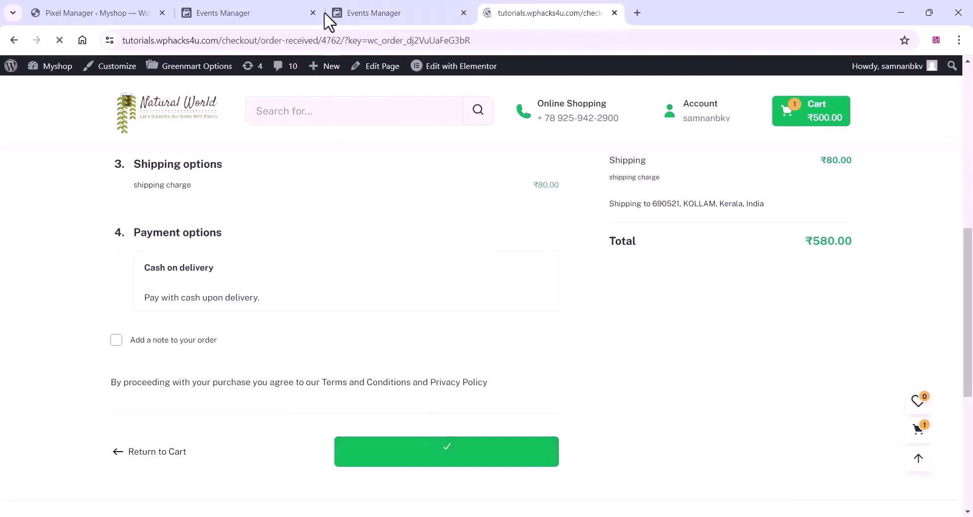
left_click(376, 11)
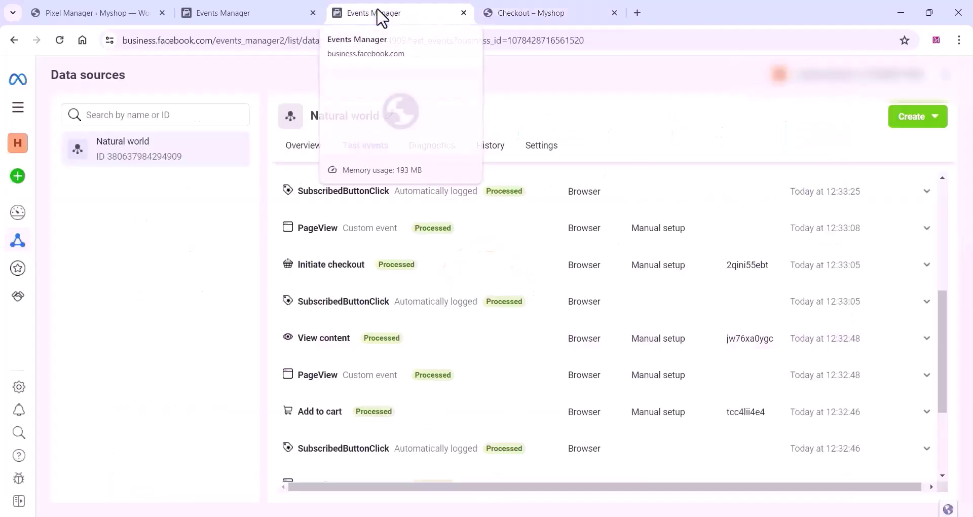
scroll(384, 322, "up", 3)
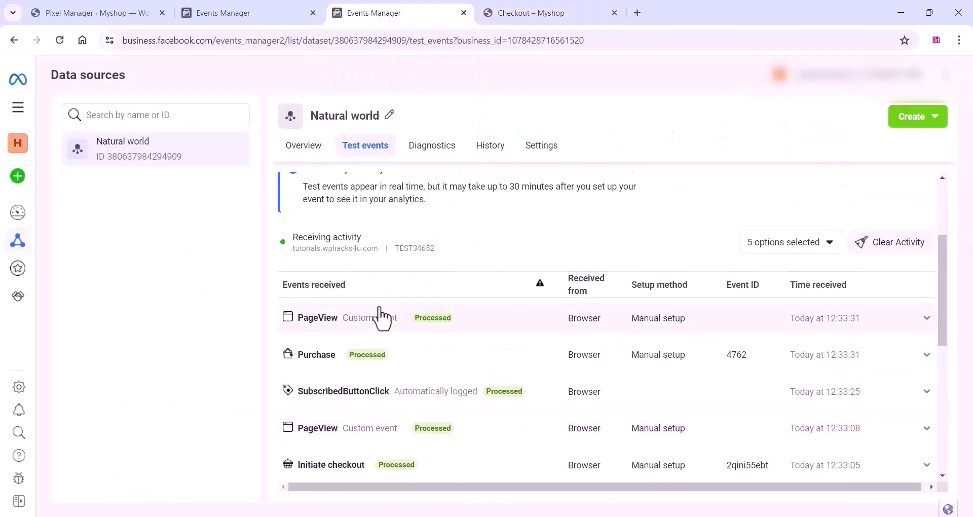
scroll(378, 332, "down", 2)
scroll(376, 336, "up", 2)
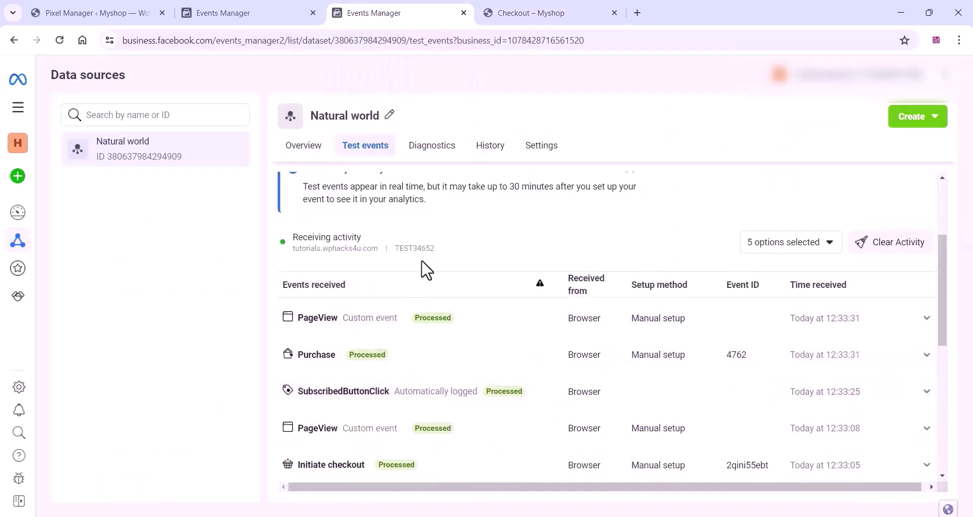
scroll(394, 319, "down", 3)
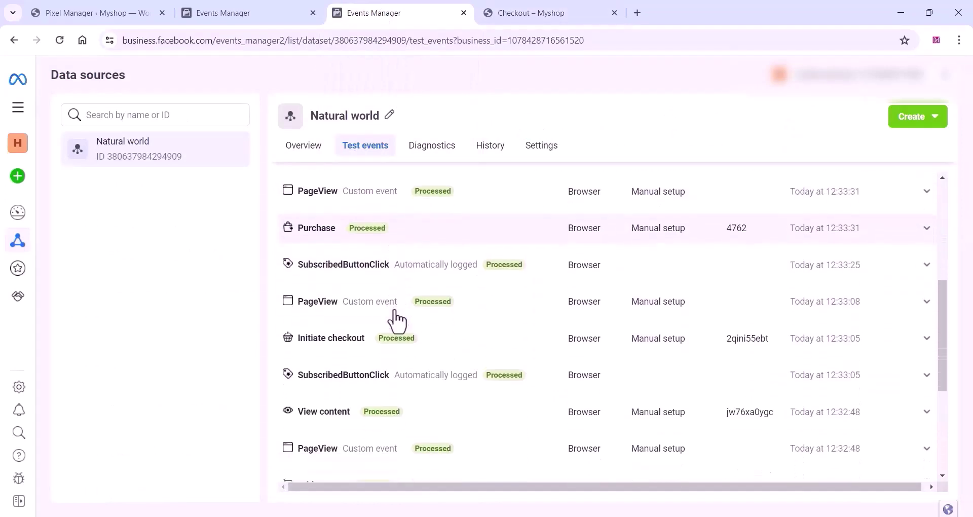
scroll(388, 289, "down", 1)
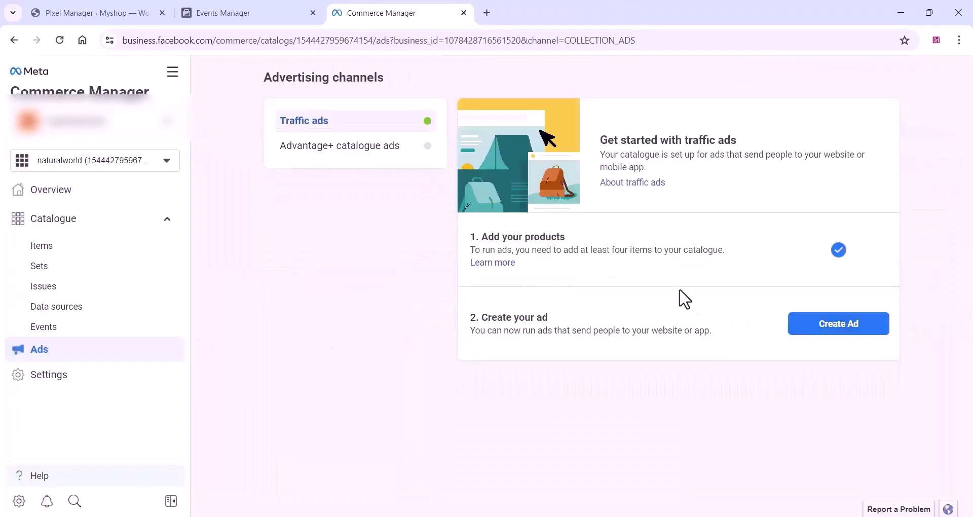
- Connect the Natural world pixel as tracking for the naturalworld catalogue's Advantage+ catalogue ads and save the connection
left_click(345, 148)
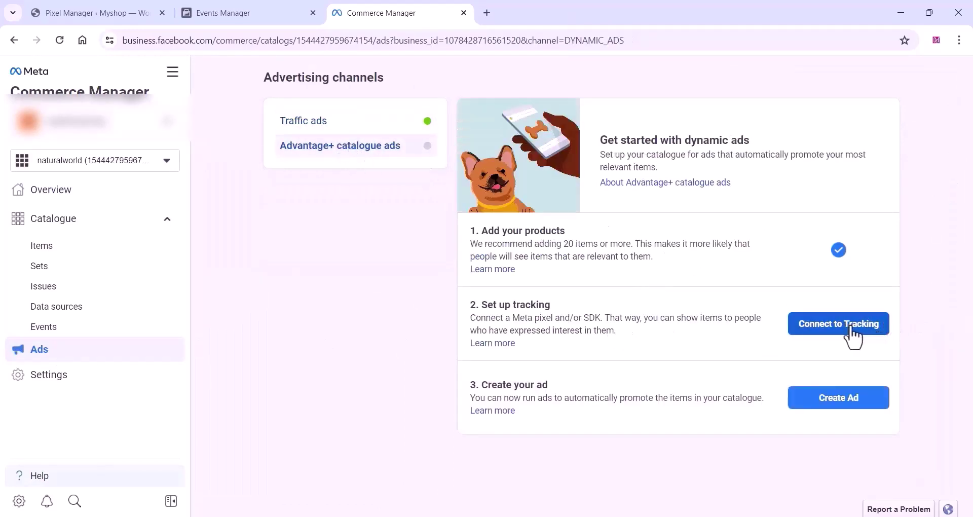
left_click(825, 336)
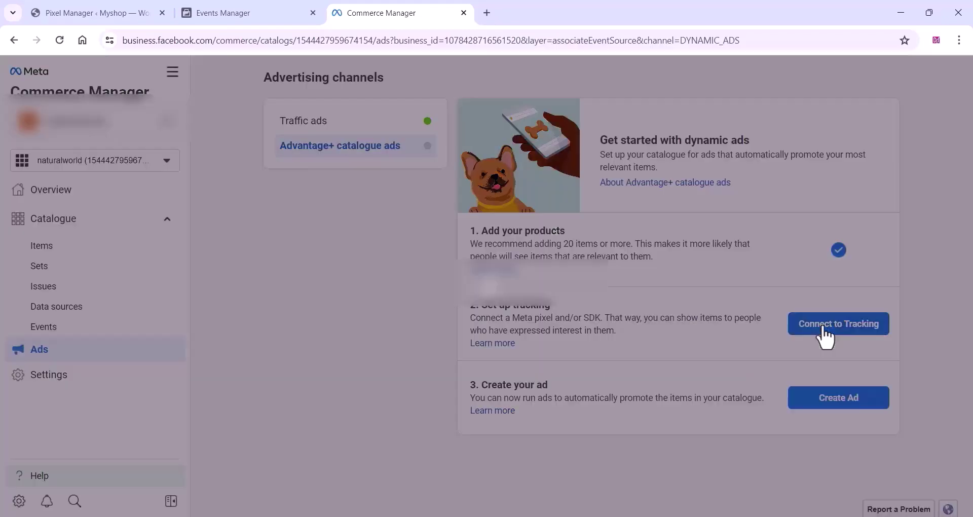
left_click(759, 290)
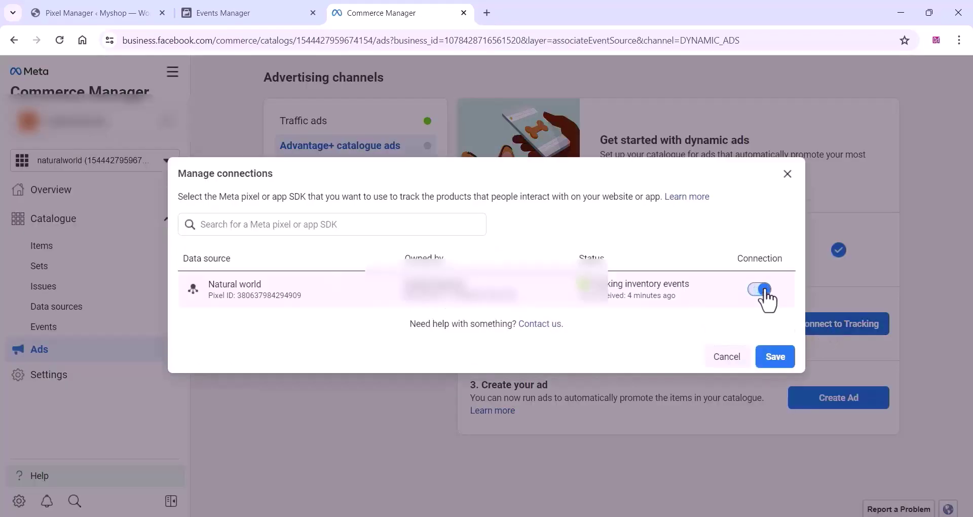
left_click(774, 358)
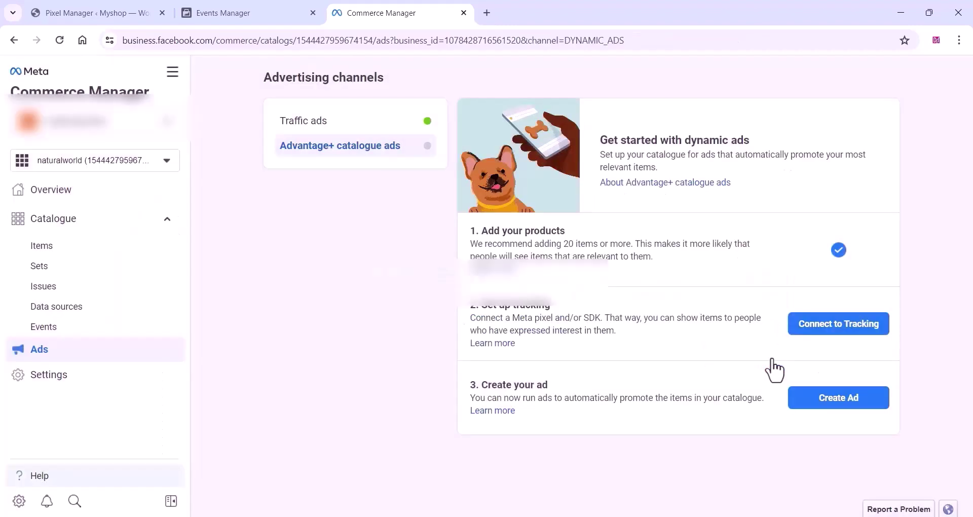
- Try to create an Advantage+ catalogue ad and check the business's ad accounts in Business Settings
left_click(826, 400)
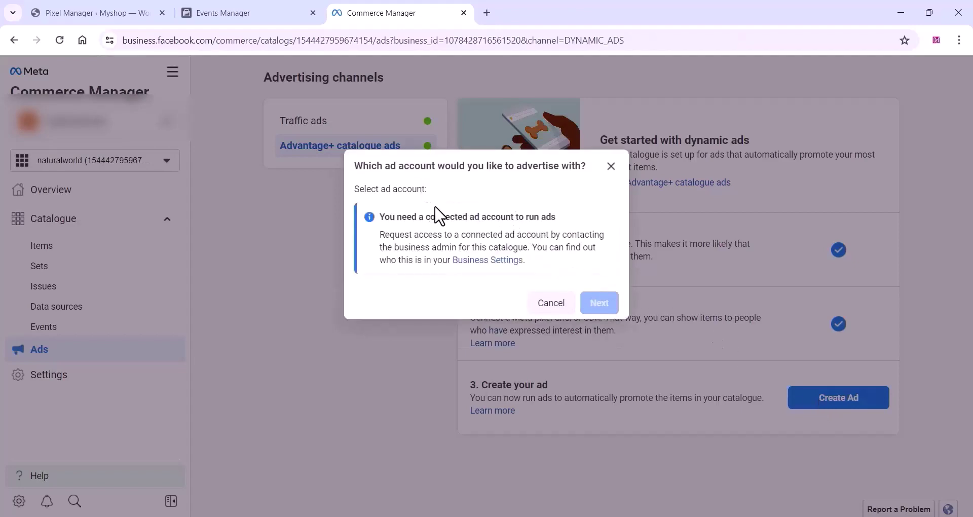
left_click(483, 260)
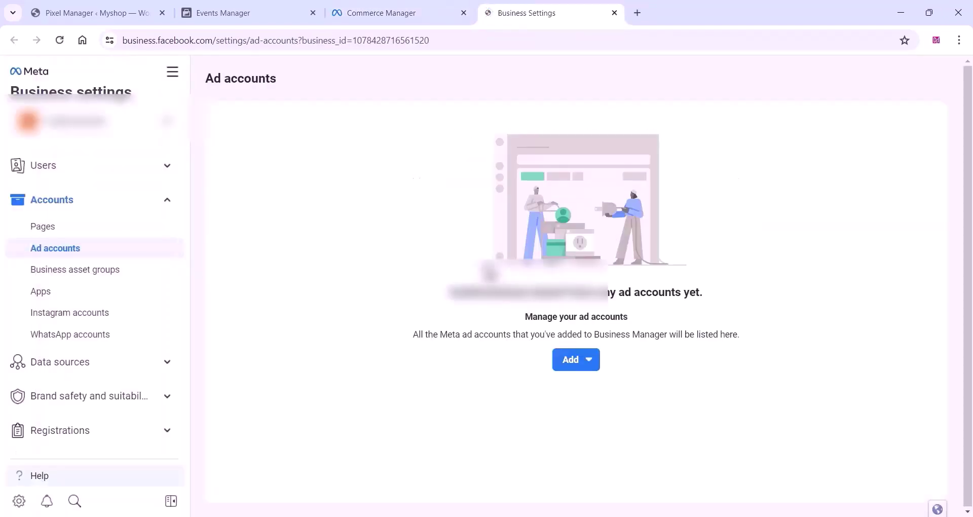
left_click(392, 11)
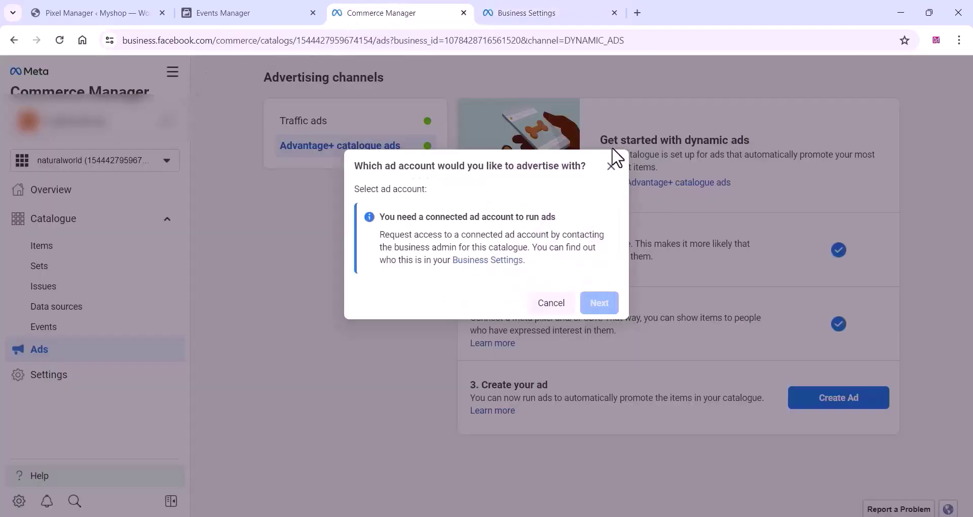
left_click(610, 166)
- Go to the ad accounts in Business settings and start creating a new ad account
left_click(173, 72)
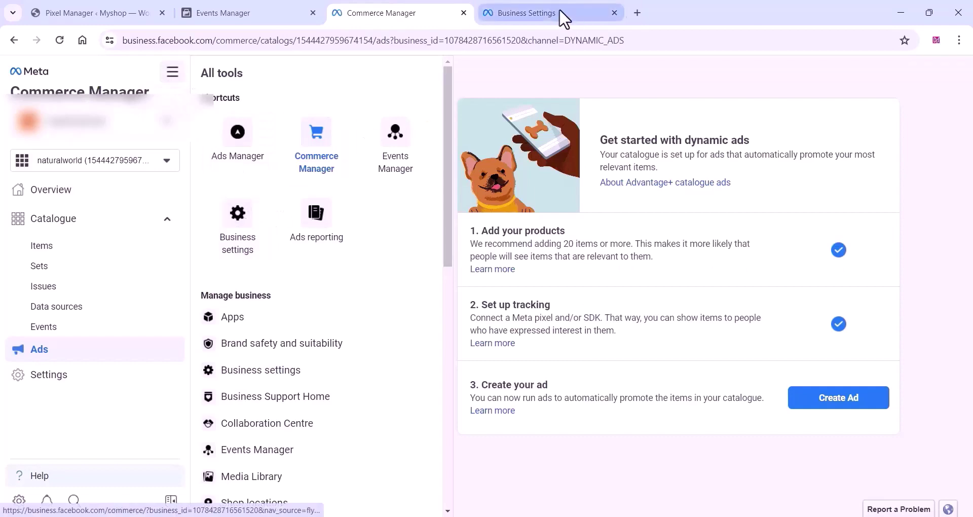
left_click(252, 223)
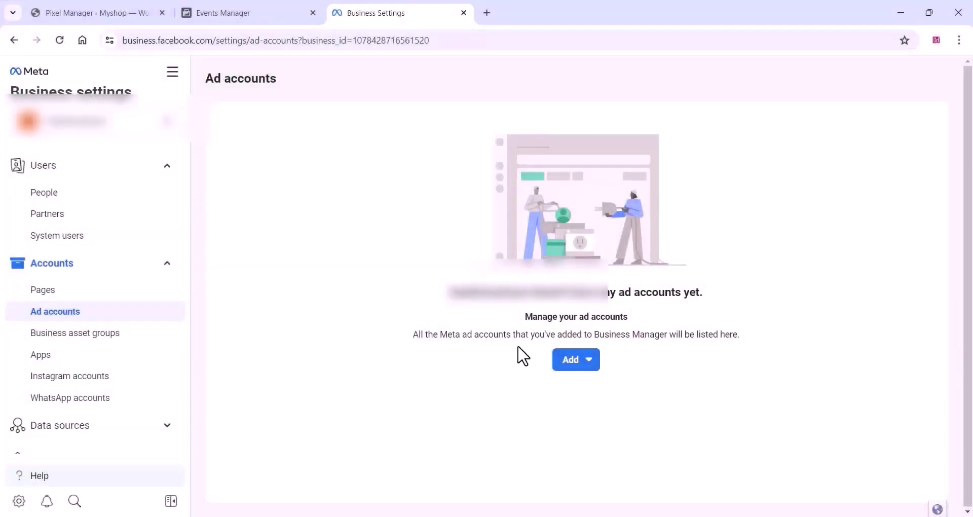
left_click(569, 361)
scroll(628, 486, "down", 1)
left_click(630, 494)
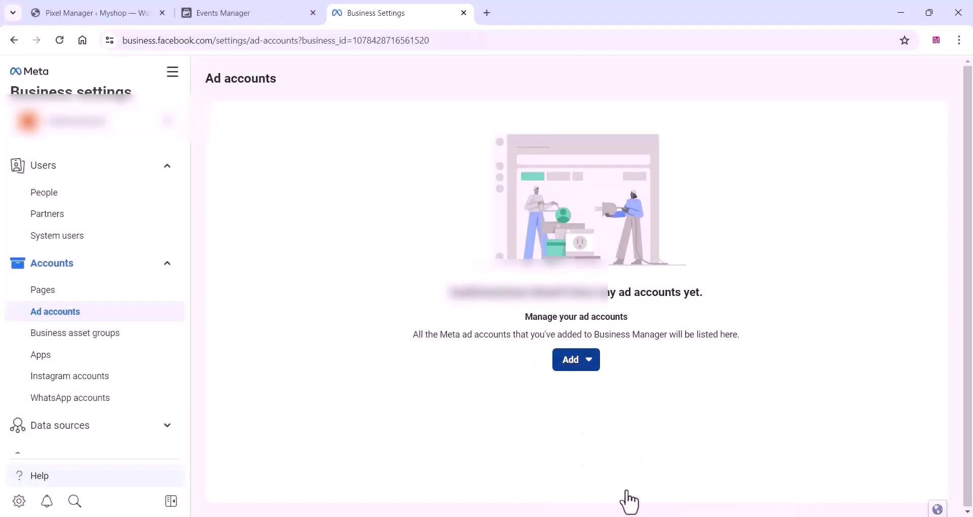
- Name the new ad account "natural World" and set its time zone to (GMT+05:30) Asia/Kolkata
left_click(350, 337)
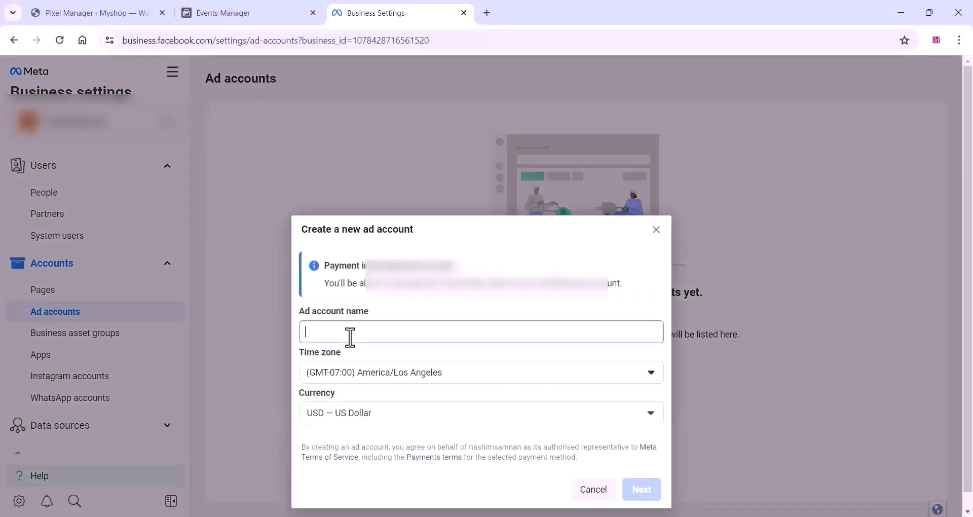
type("natural World")
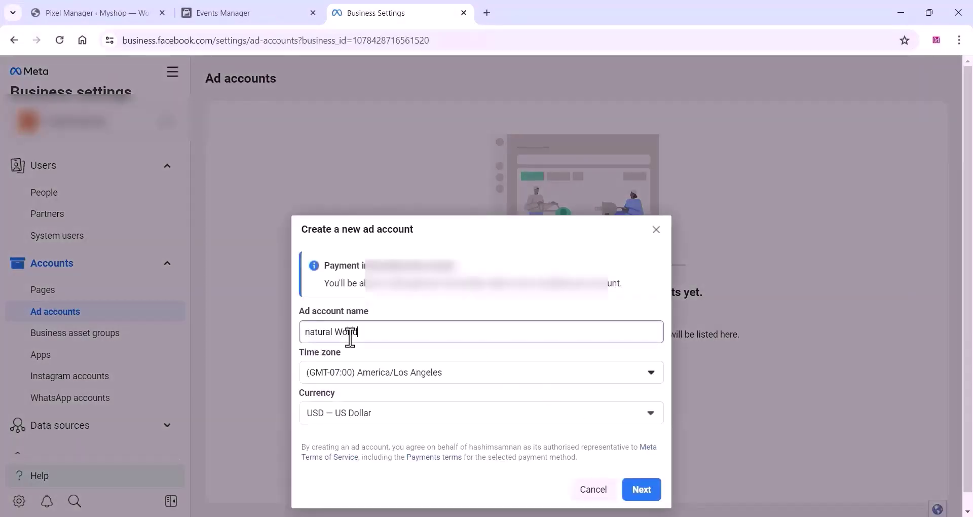
left_click(453, 374)
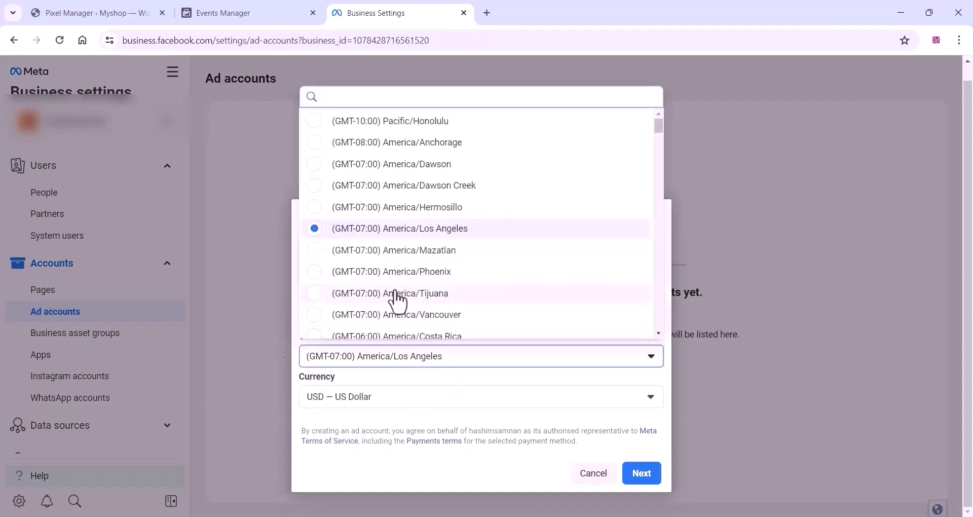
type("kol")
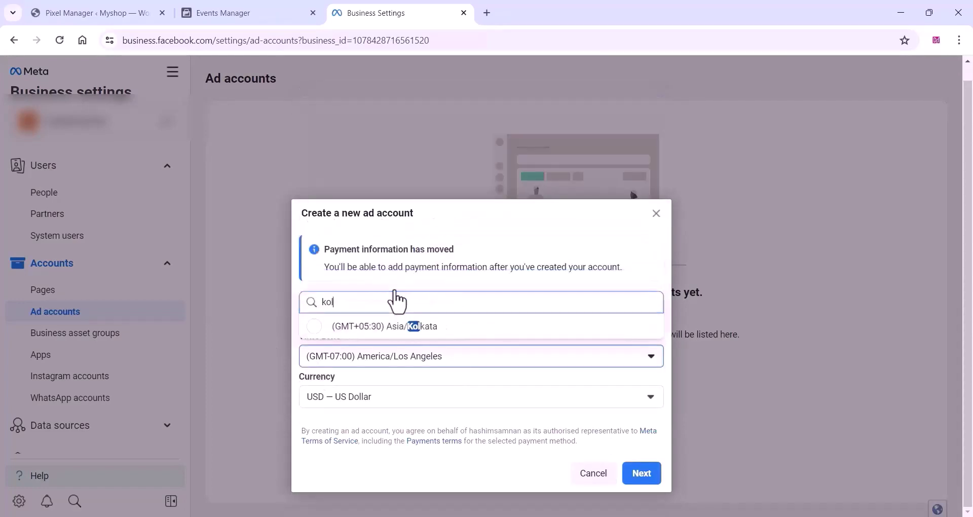
left_click(315, 329)
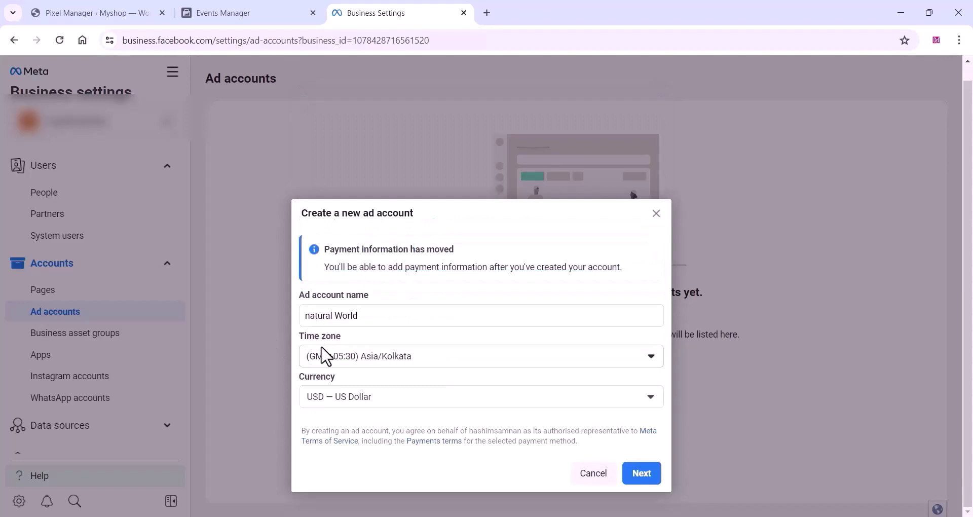
- Set the new ad account's currency to INR — Indian Rupee and create the account for the own business
left_click(357, 403)
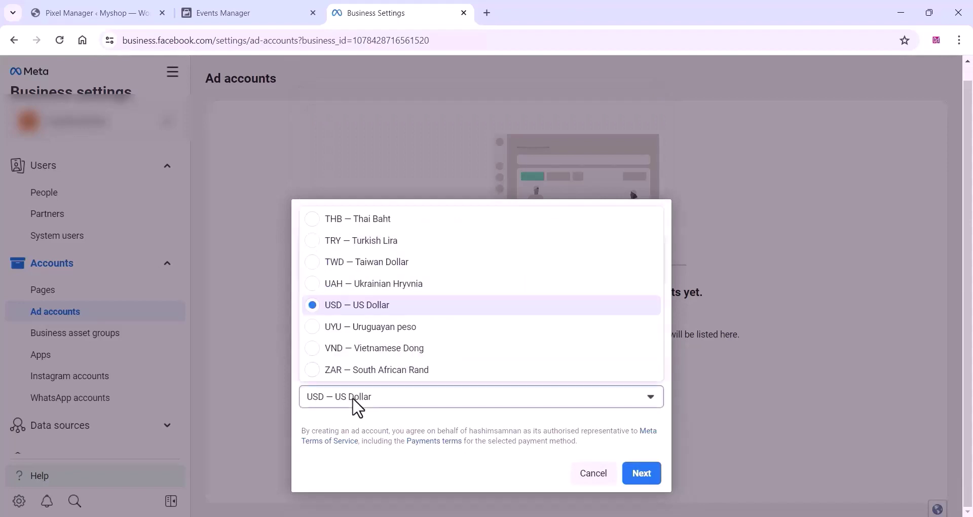
scroll(355, 274, "up", 10)
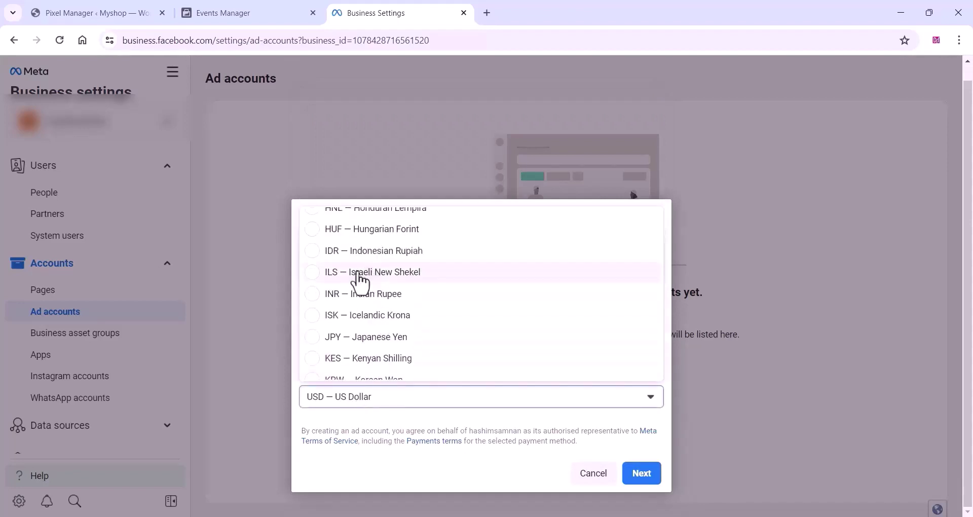
scroll(348, 264, "up", 2)
left_click(313, 362)
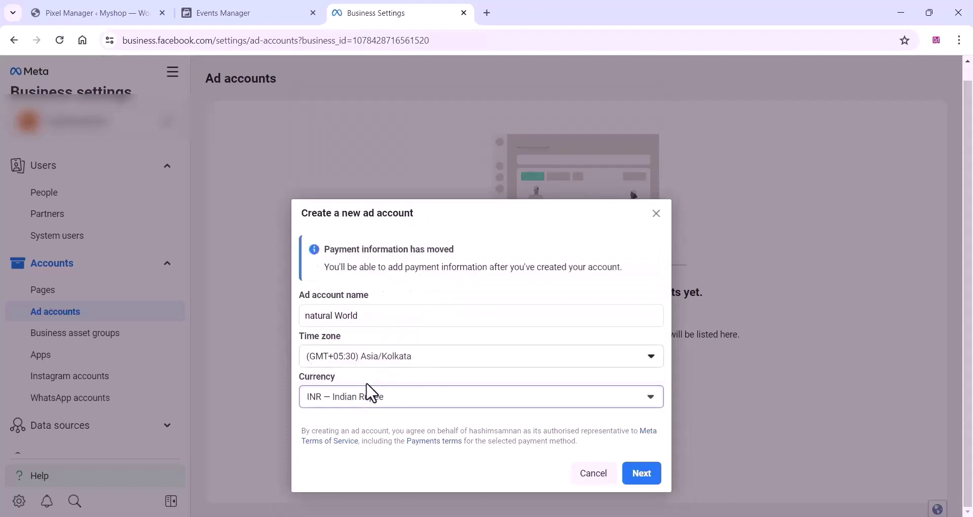
left_click(645, 479)
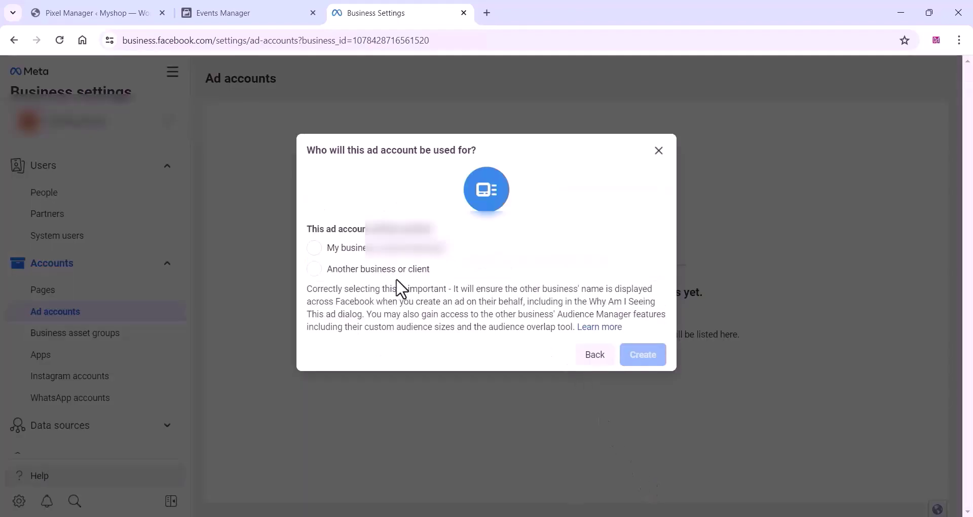
left_click(315, 249)
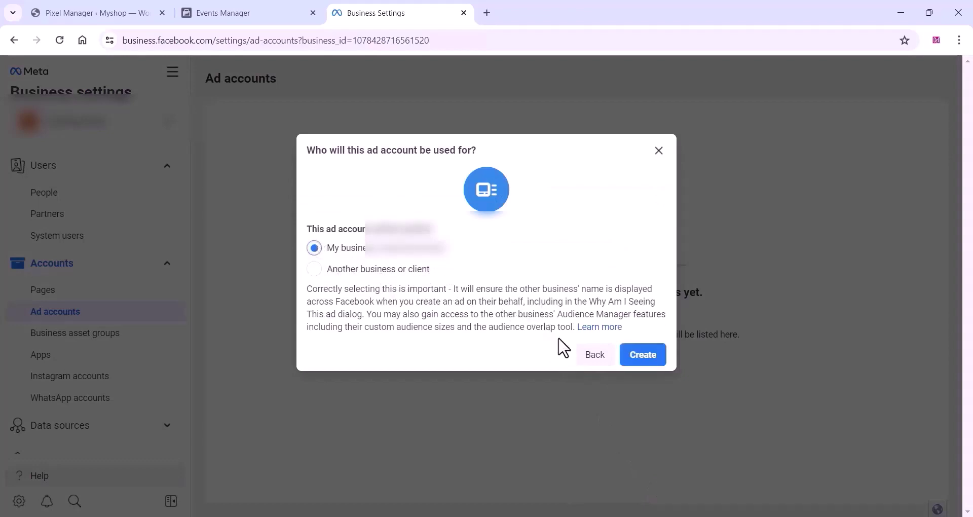
left_click(644, 356)
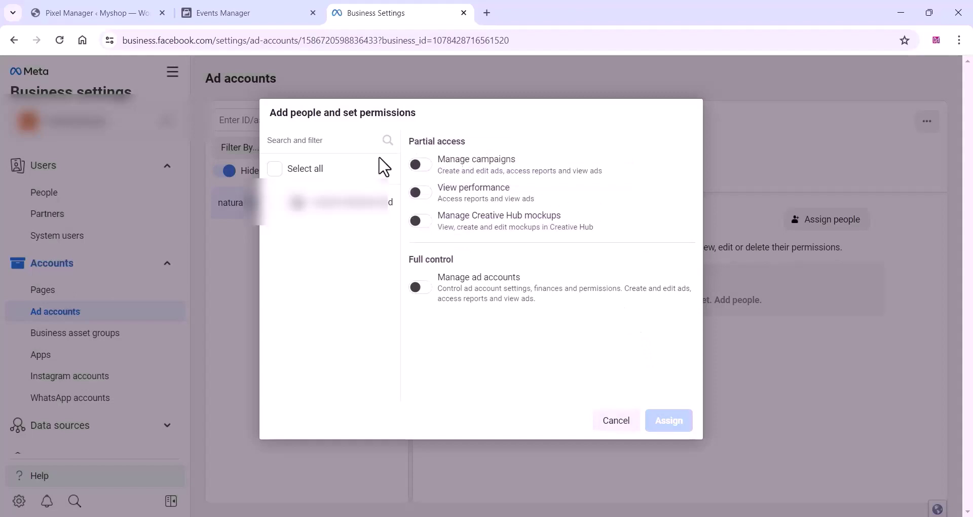
- Assign all listed people to the new ad account with campaign management and full control to manage ad accounts
left_click(274, 169)
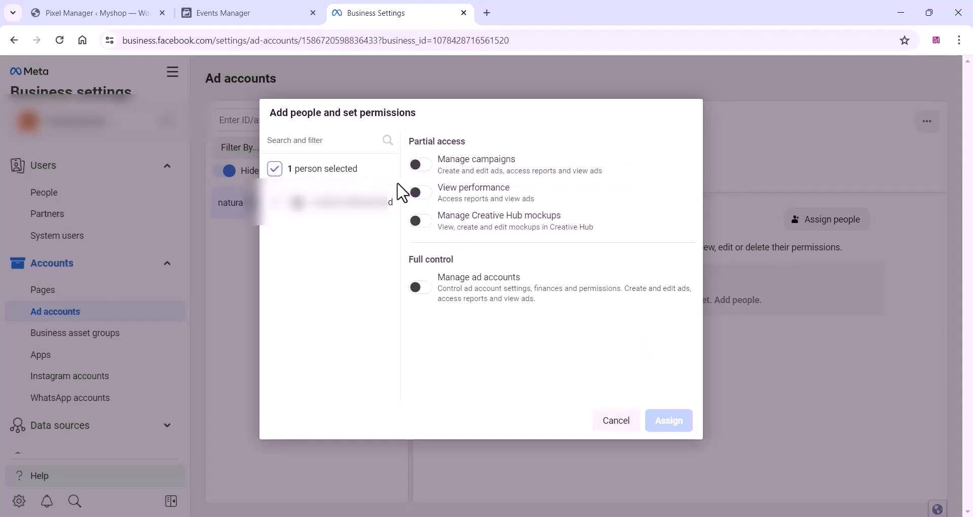
left_click(420, 165)
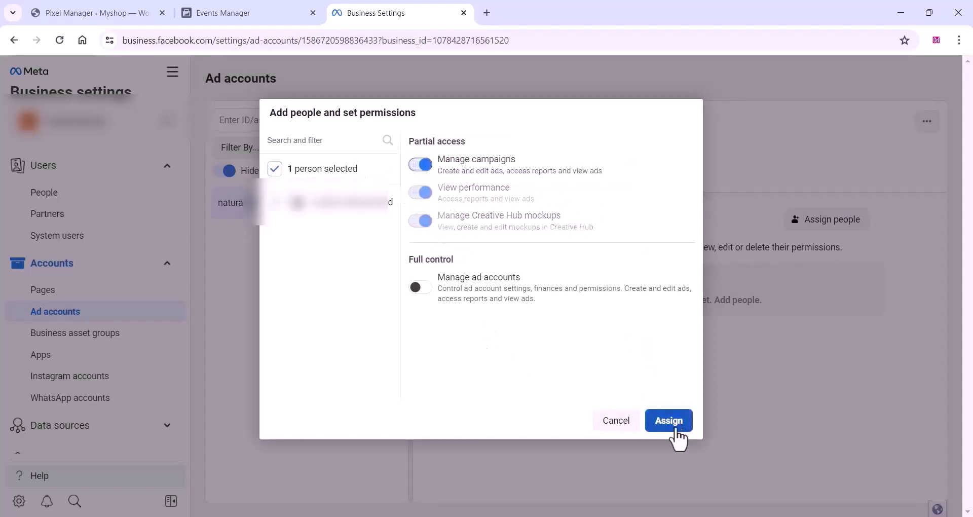
left_click(422, 290)
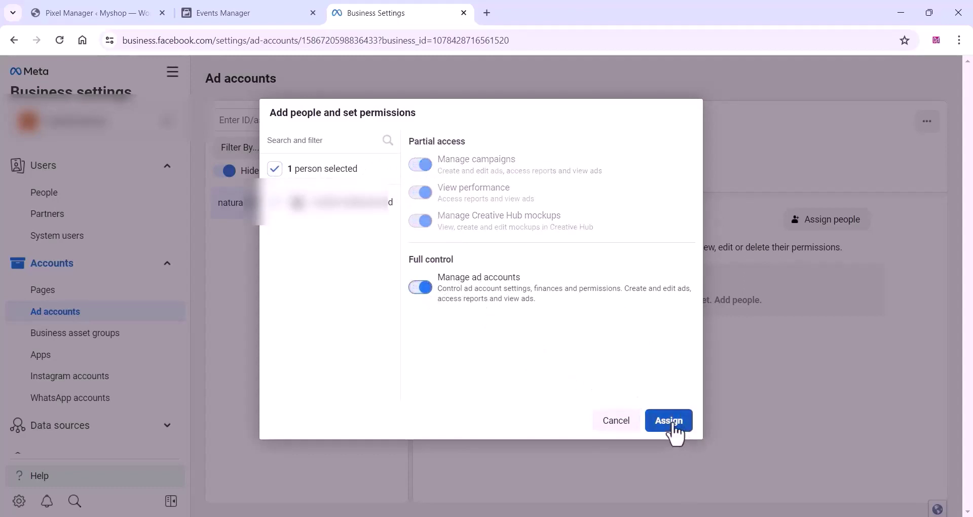
left_click(690, 432)
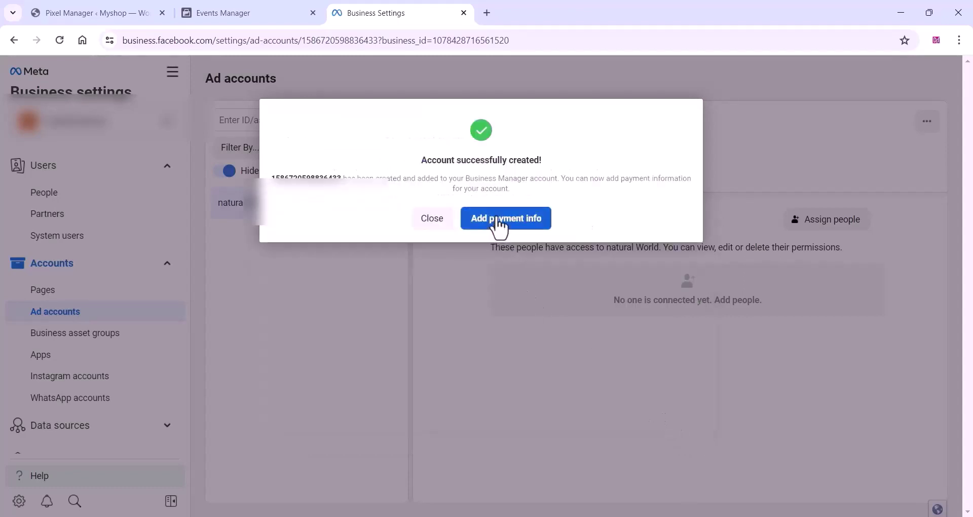
- Start adding payment information with India, Indian Rupee and (GMT+05:30) Asia/Kolkata, and mark that there is an ad credit to claim
left_click(497, 219)
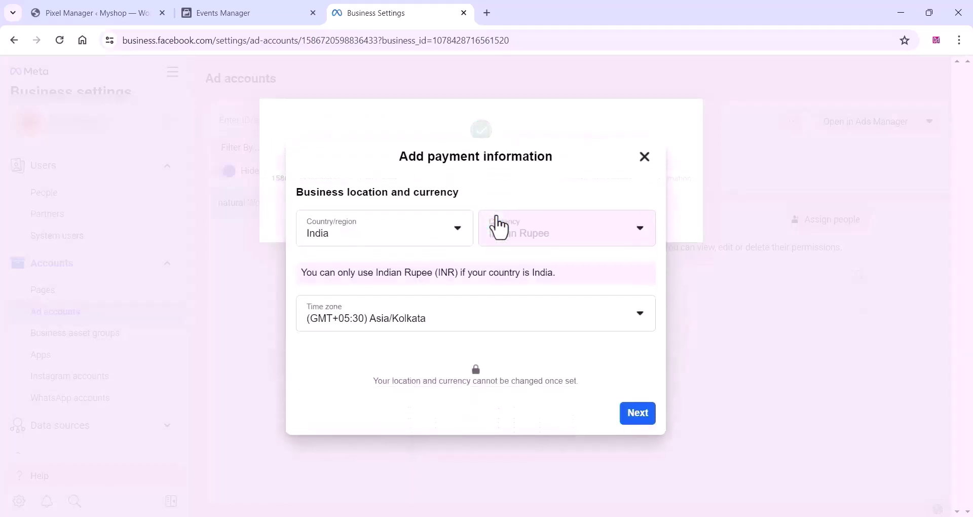
left_click(640, 417)
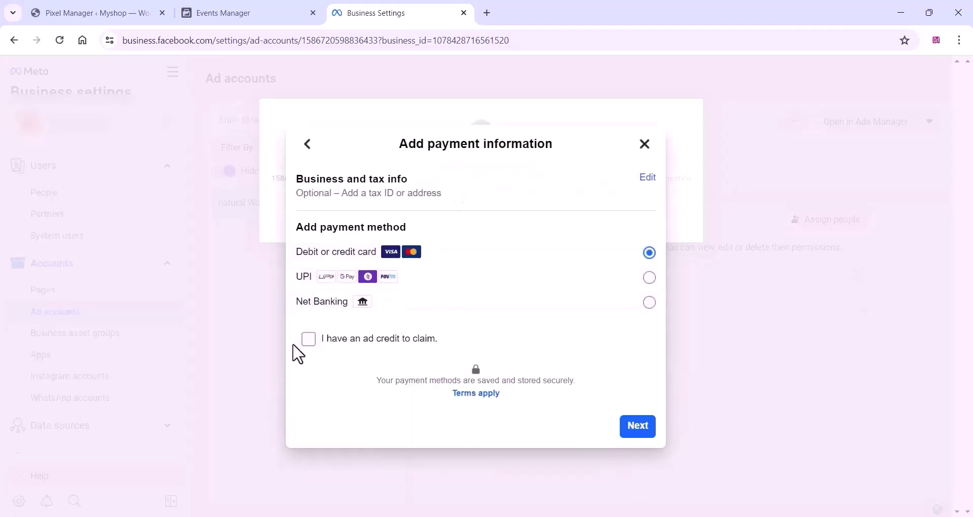
left_click(308, 339)
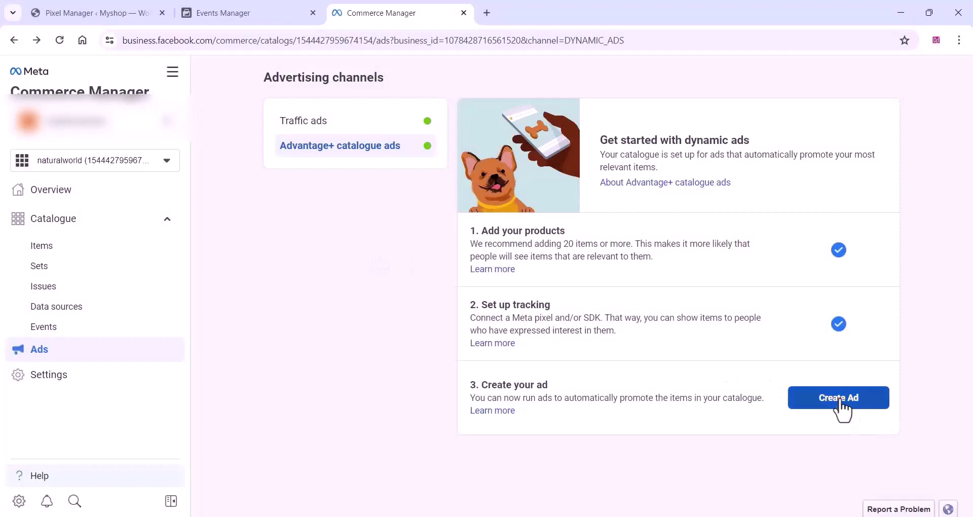
- Create an Advantage+ catalogue ad campaign in the natural World ad account with Auction buying and the Sales objective
left_click(839, 397)
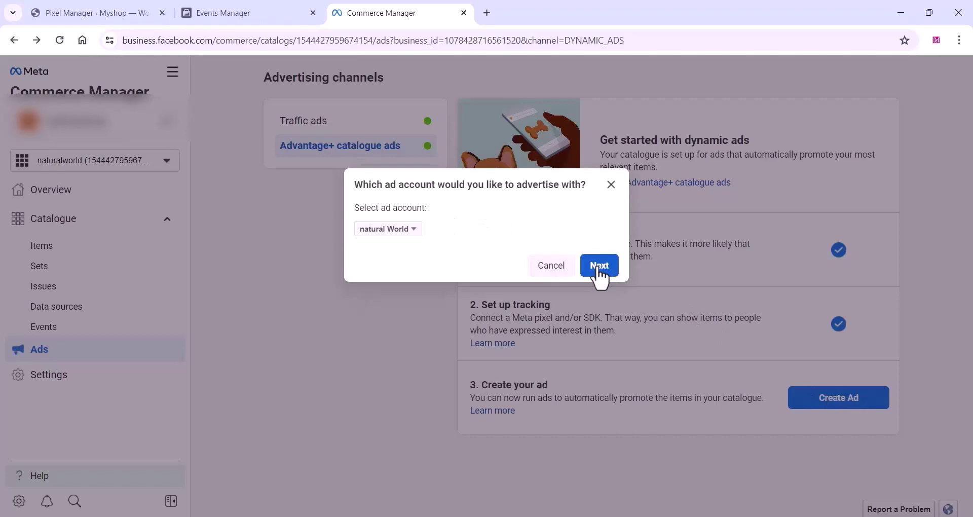
left_click(599, 266)
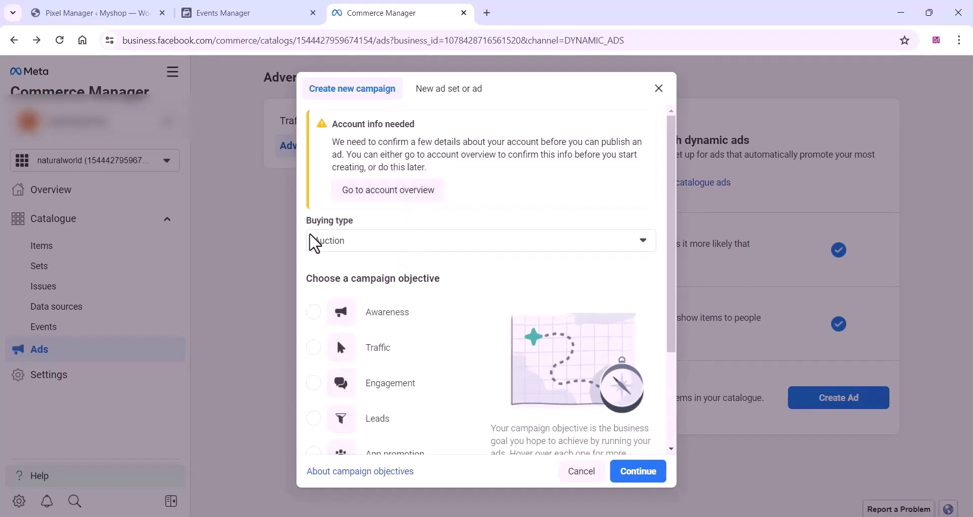
scroll(441, 269, "down", 3)
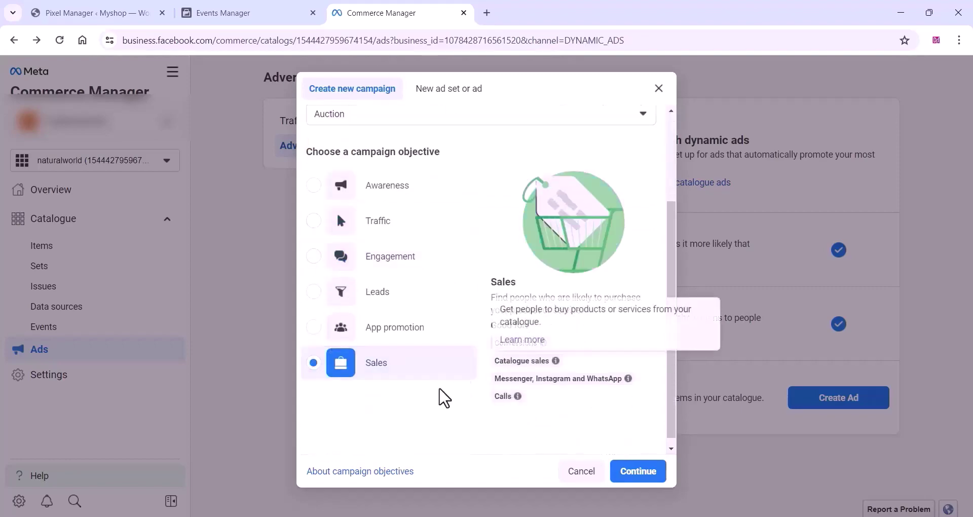
left_click(645, 473)
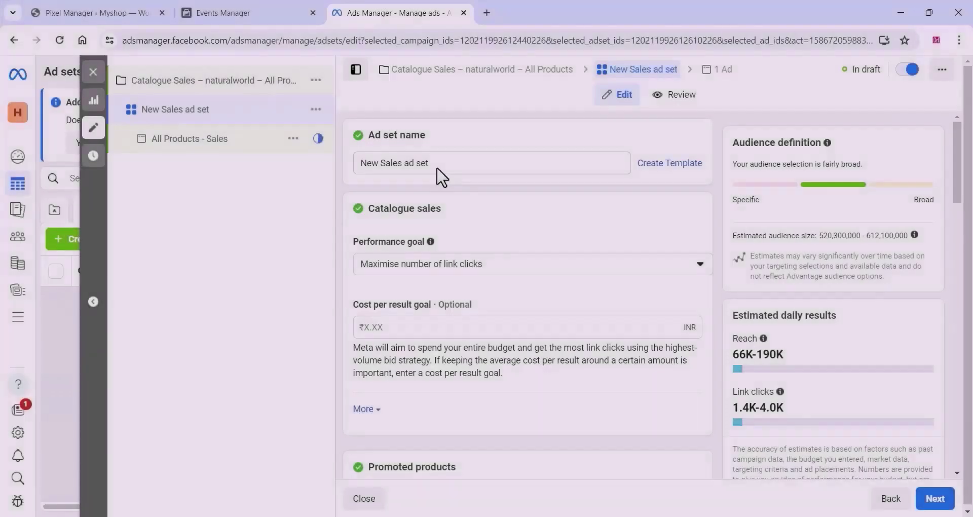
- Rename the new sales ad set as "Natural World"
left_click_drag(428, 163, 339, 177)
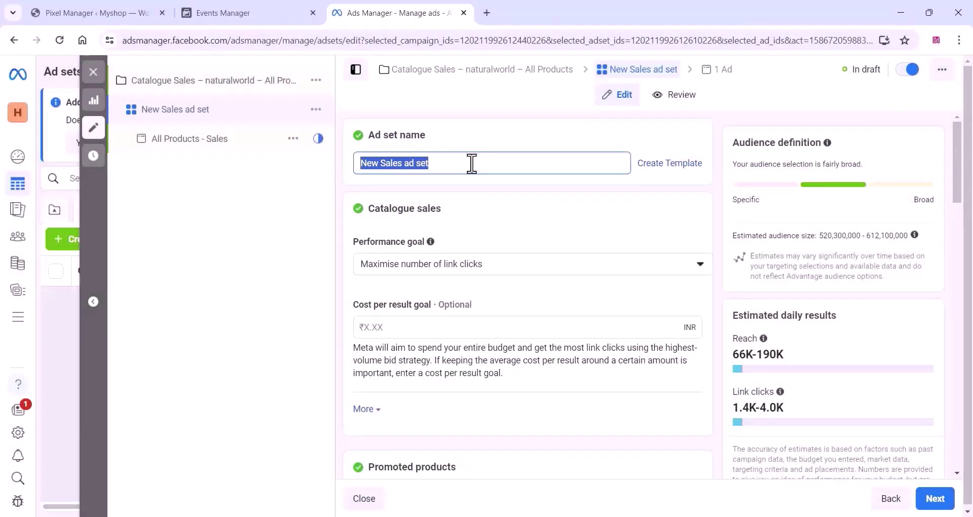
type("Natural")
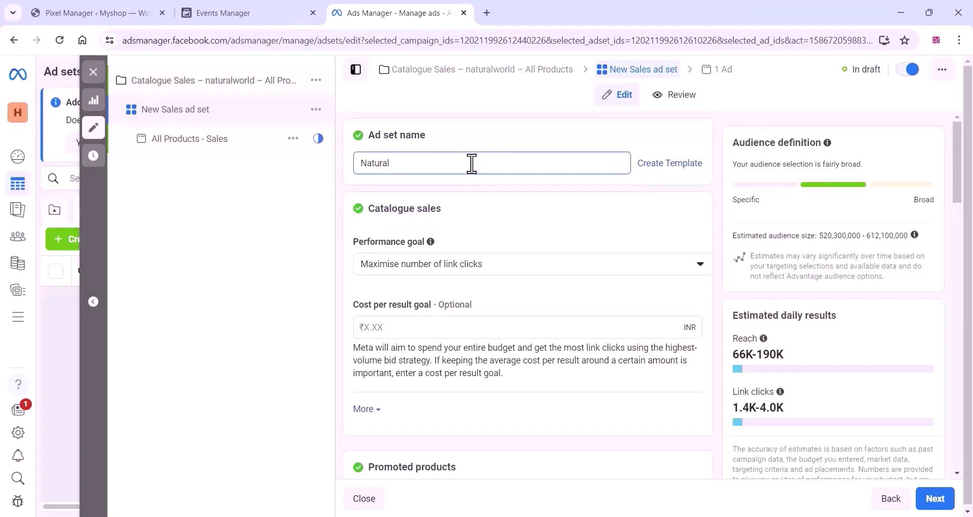
type(" World")
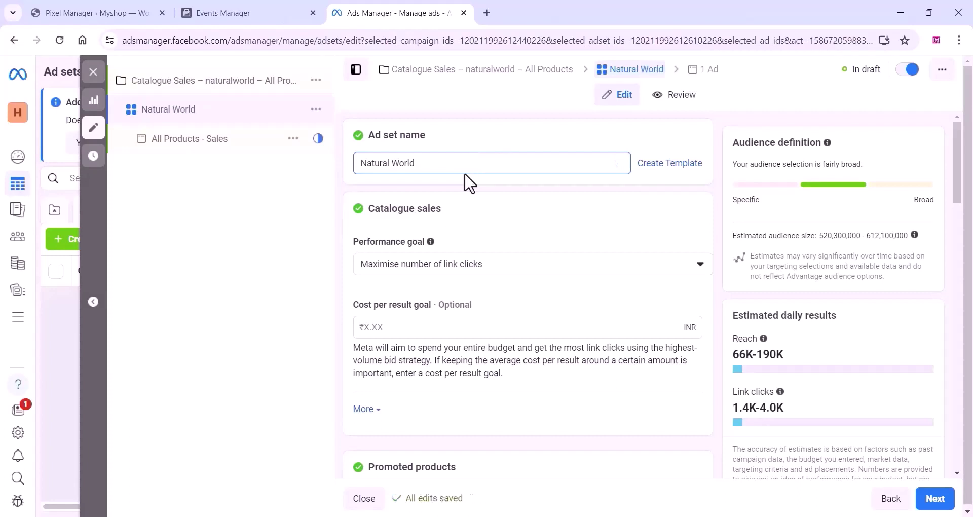
- Try Maximise number of impressions as the ad set's performance goal and return it to Maximise number of link clicks
left_click(448, 268)
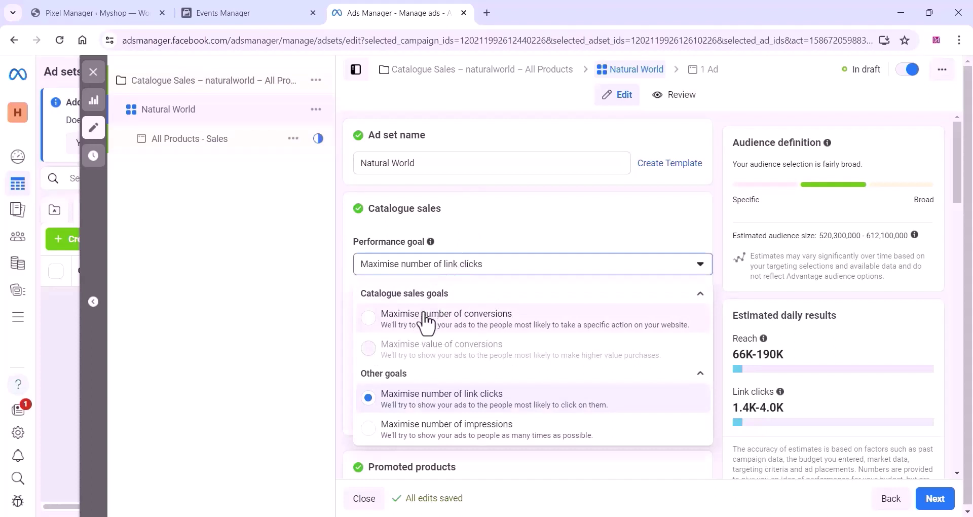
left_click(403, 437)
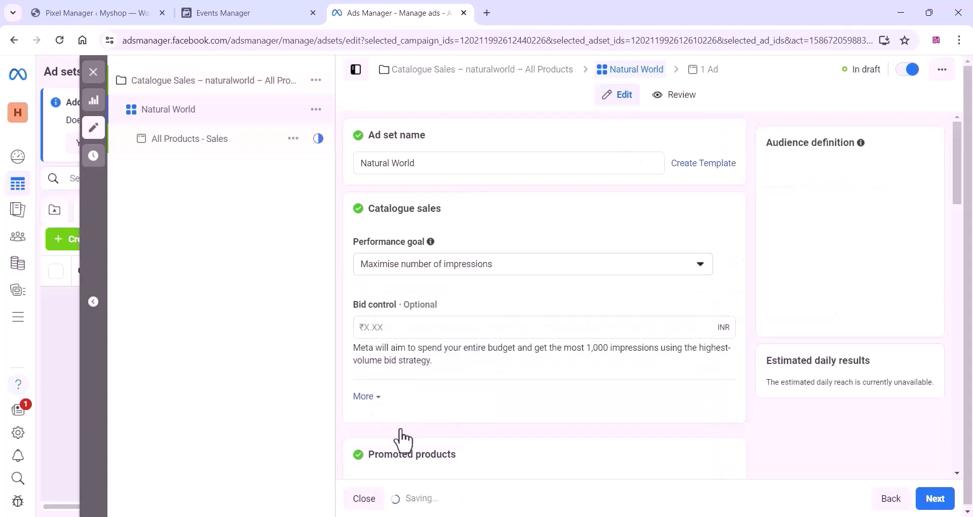
left_click(479, 269)
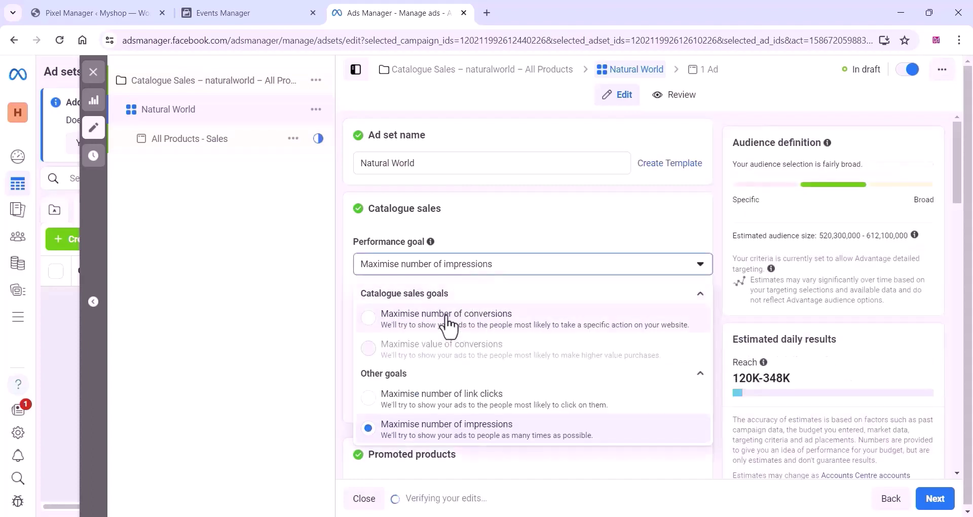
left_click(413, 406)
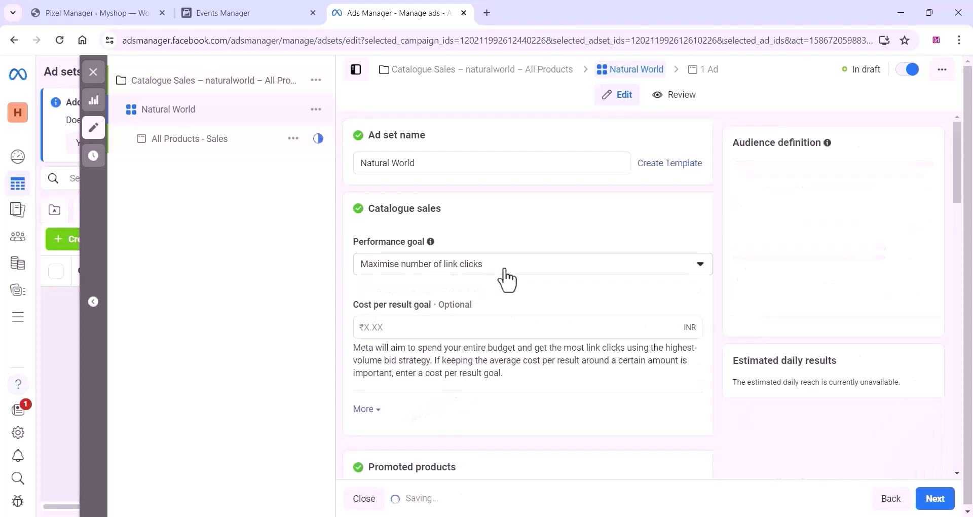
- Set the ad set's daily budget to ₹200.00 and check the estimated daily results
scroll(480, 365, "down", 3)
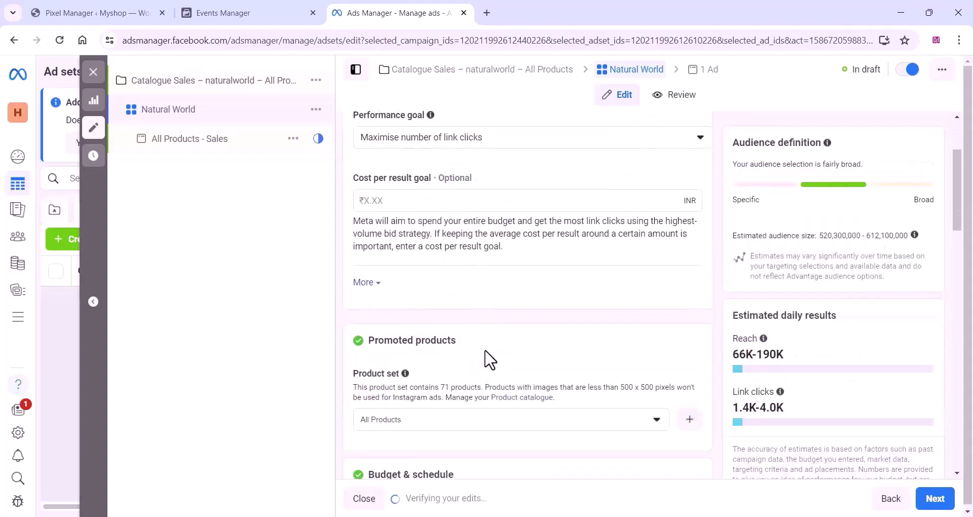
scroll(487, 361, "down", 3)
left_click(505, 328)
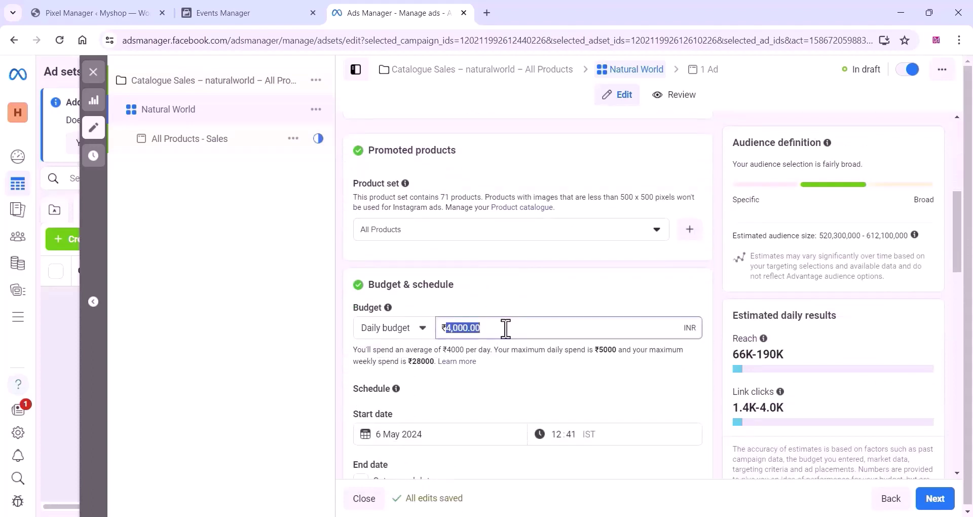
type("2")
left_click(509, 305)
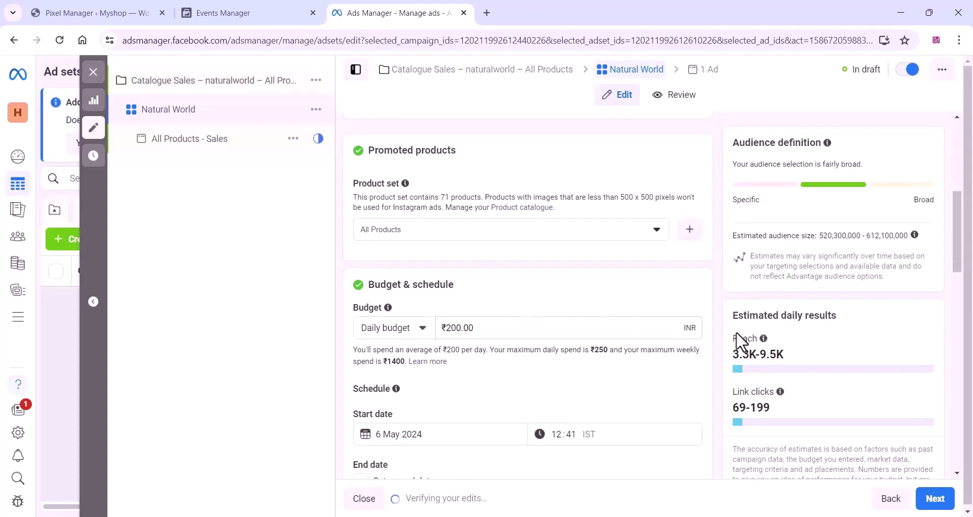
left_click_drag(734, 315, 787, 405)
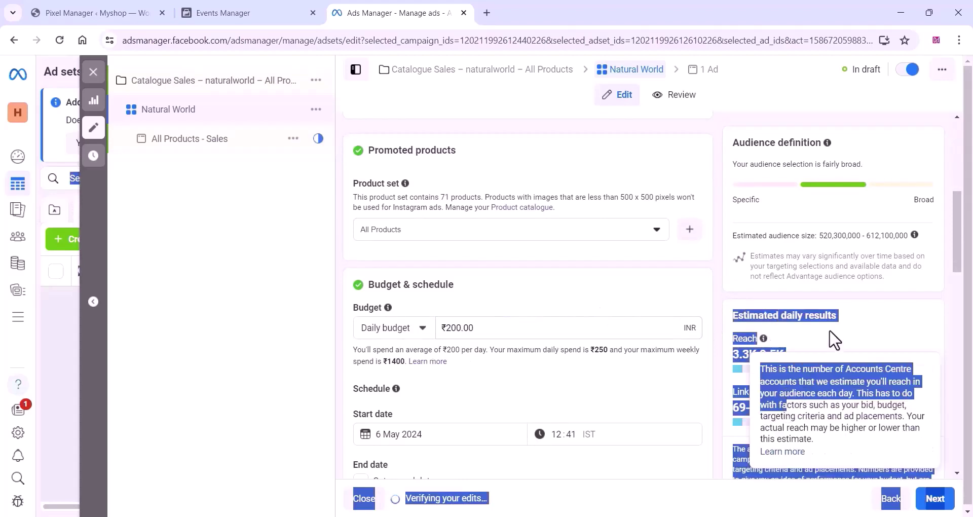
left_click(816, 343)
- Try retargeting ads to people who interacted with the products, and switch the audience type back to finding prospective customers
scroll(425, 330, "down", 3)
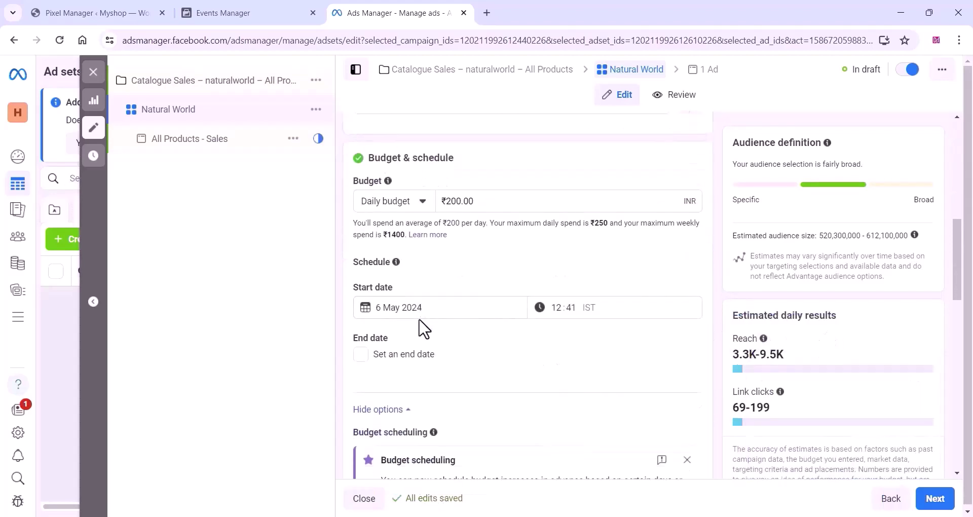
scroll(425, 330, "down", 5)
scroll(424, 334, "down", 4)
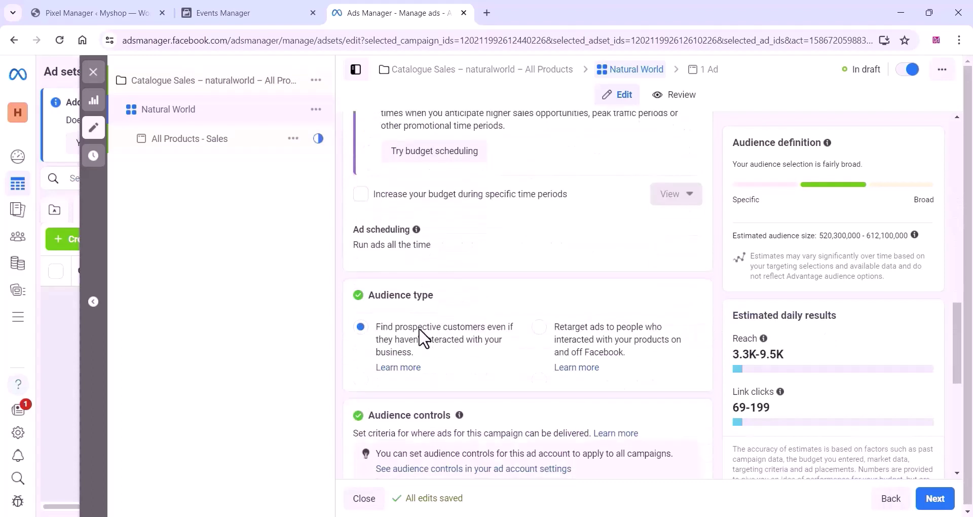
left_click(539, 326)
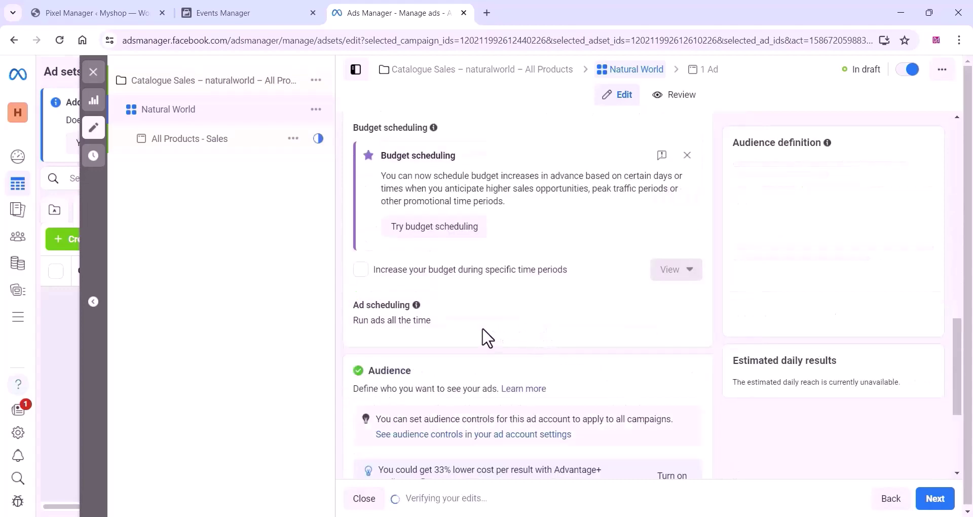
scroll(487, 337, "down", 3)
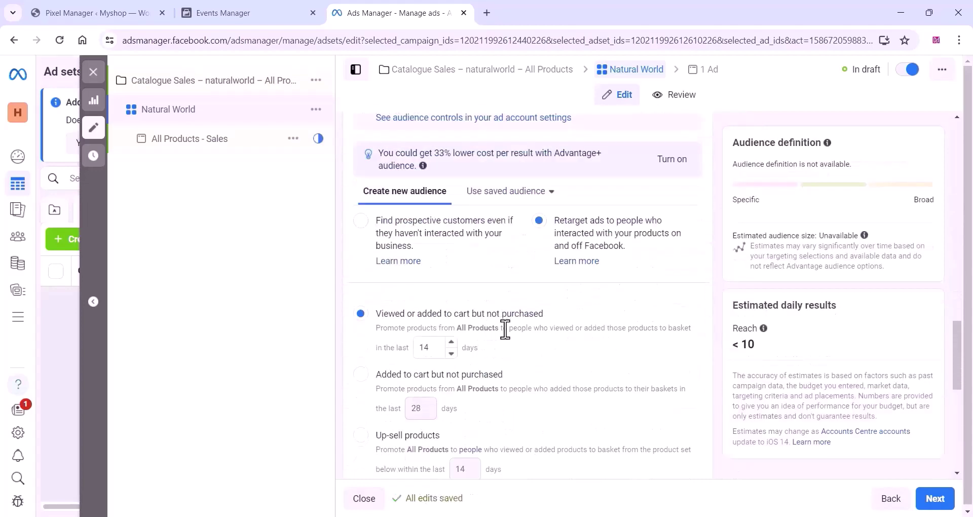
scroll(507, 328, "up", 3)
left_click_drag(555, 410, 645, 441)
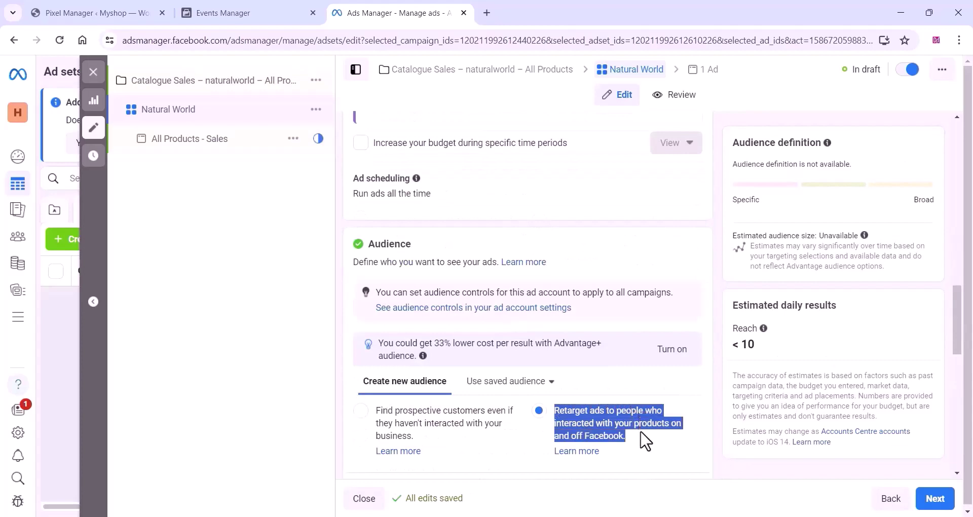
left_click(648, 423)
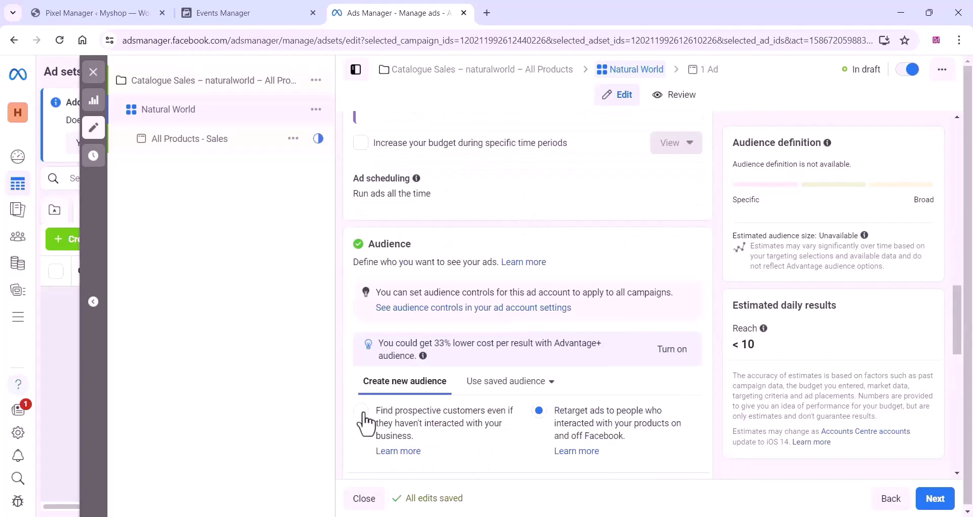
left_click(360, 411)
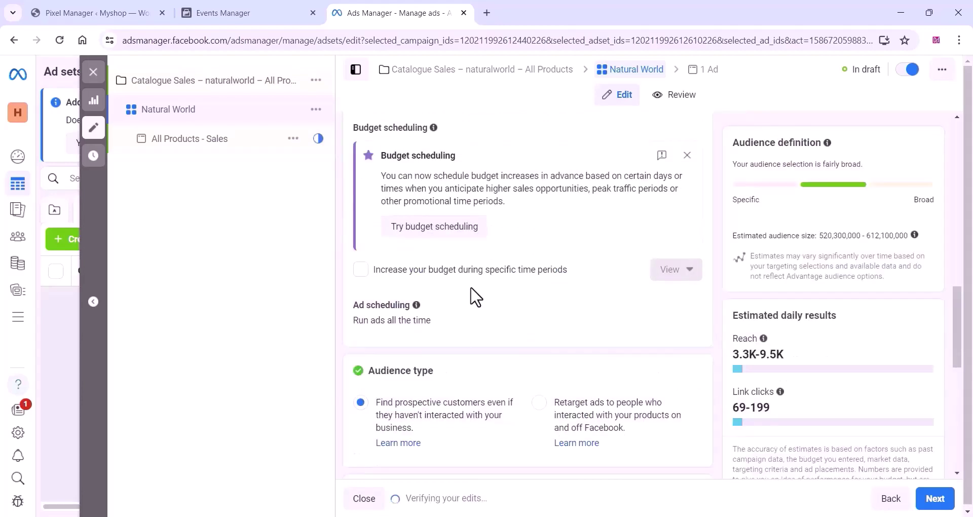
- Suggest an Advantage+ audience with detailed targeting on the interests Garden (home and garden) and Online shopping (retail)
scroll(475, 296, "down", 2)
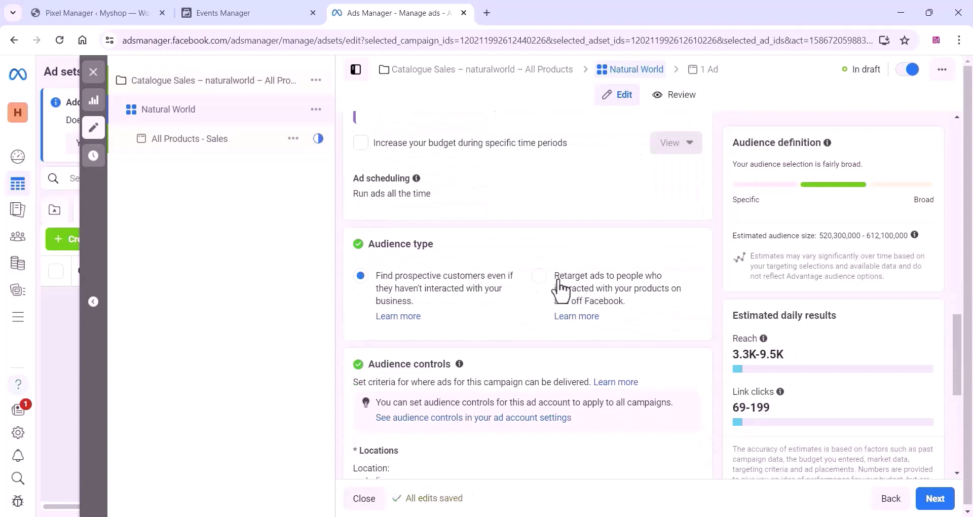
scroll(491, 318, "down", 3)
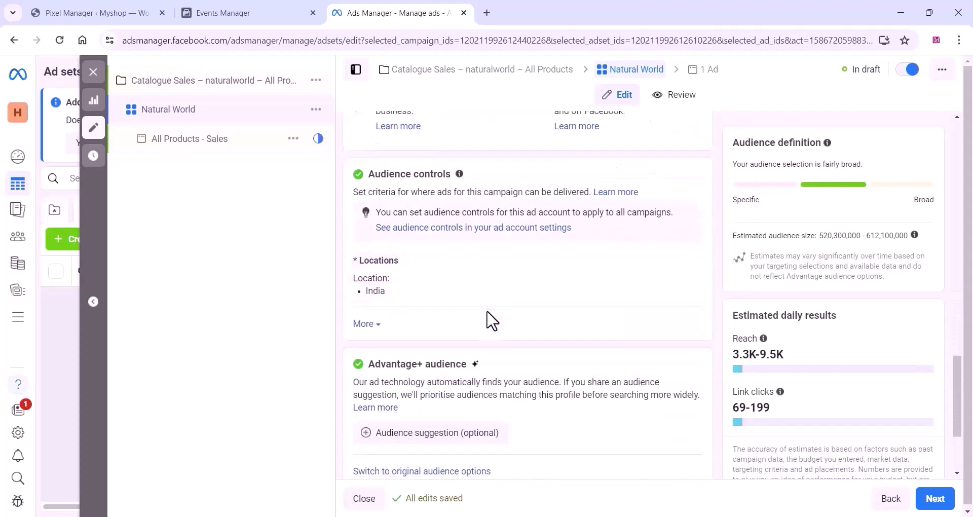
scroll(489, 319, "down", 2)
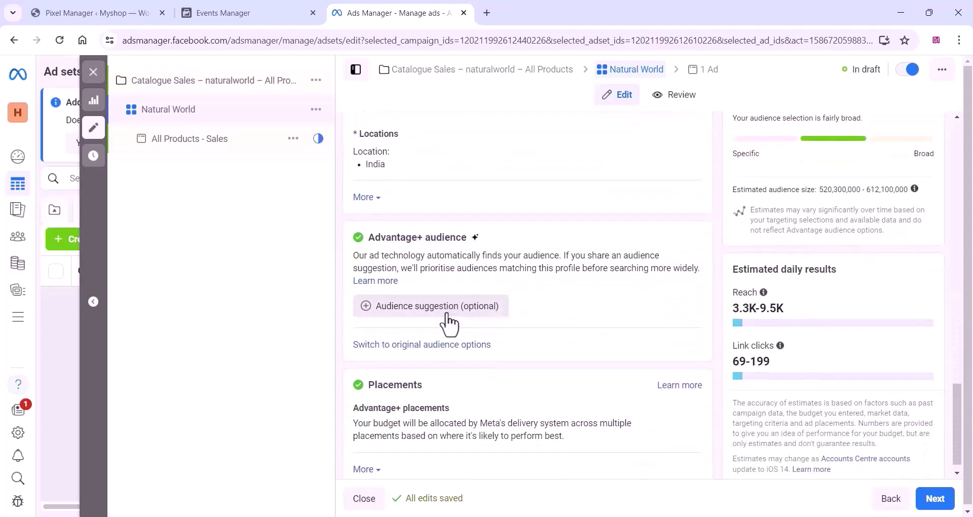
left_click(405, 304)
scroll(400, 334, "down", 2)
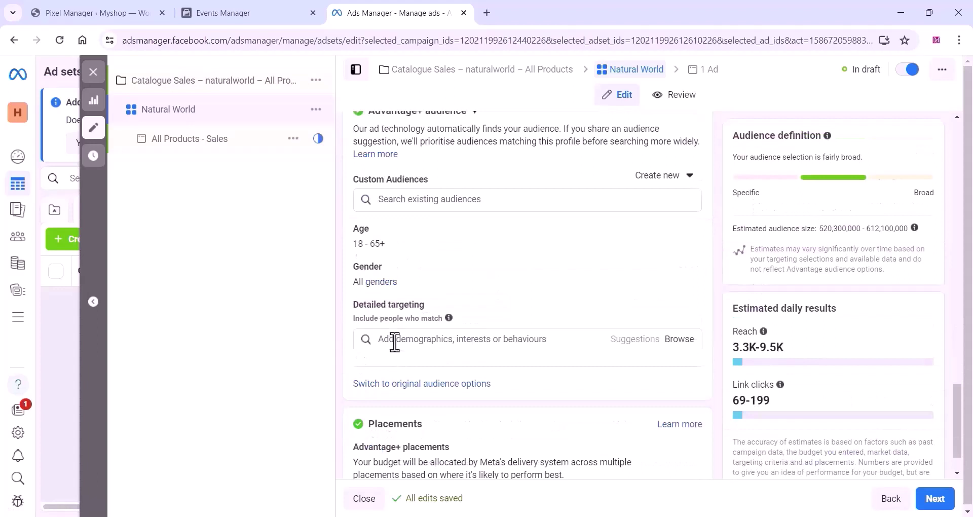
left_click(395, 341)
type("garden")
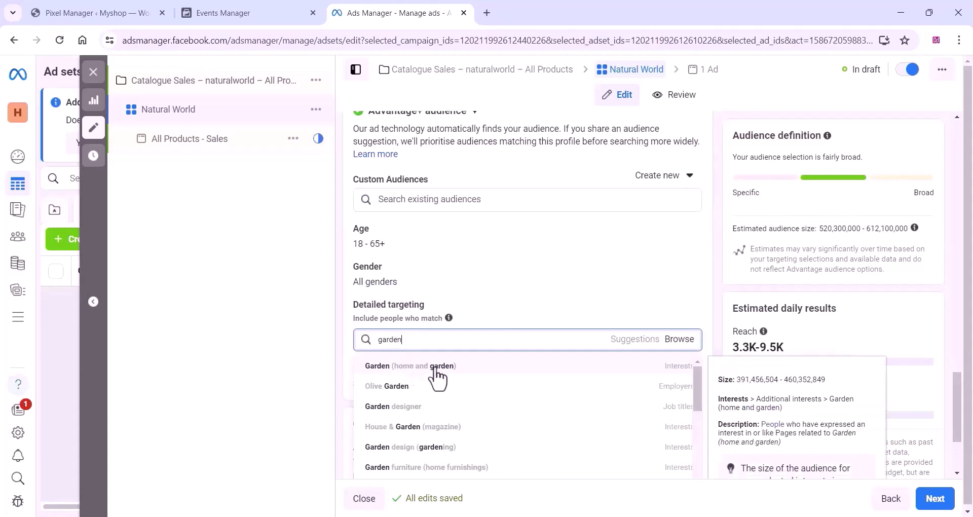
left_click(430, 375)
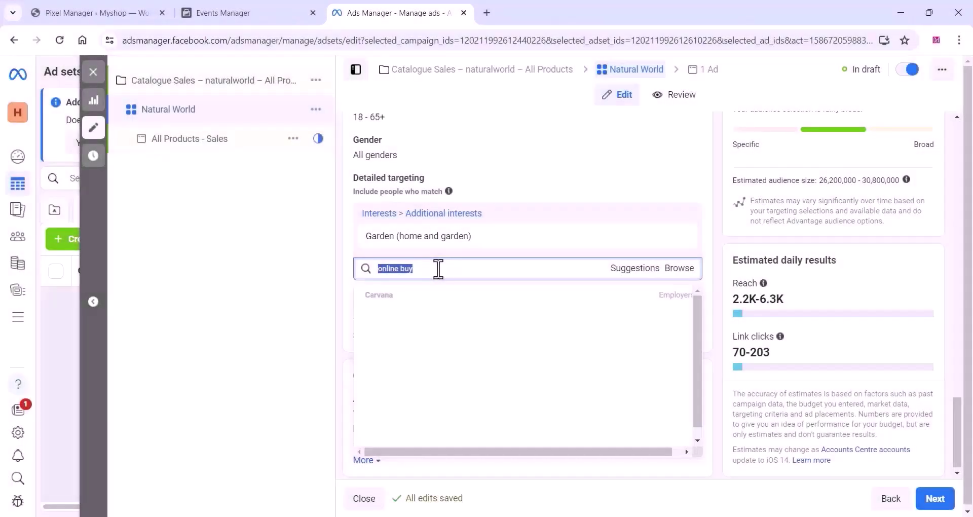
type("opp")
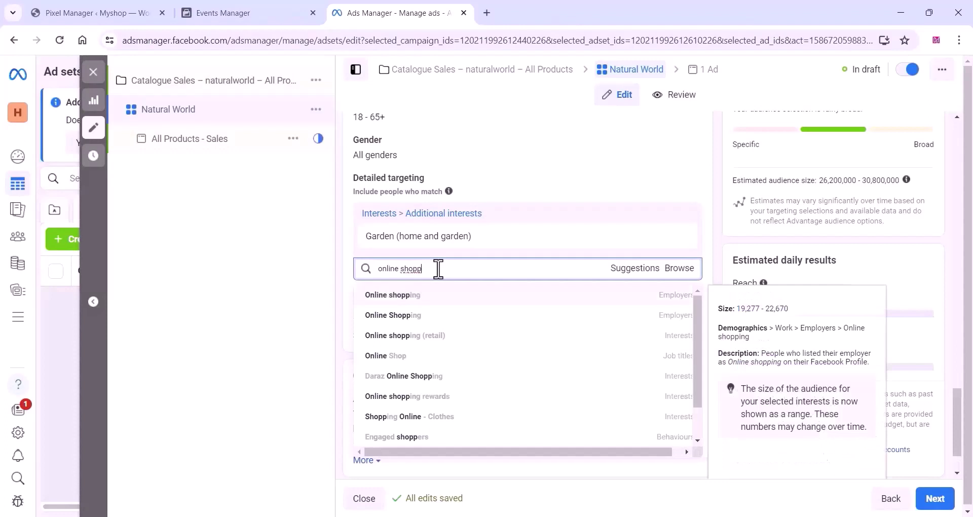
left_click(418, 335)
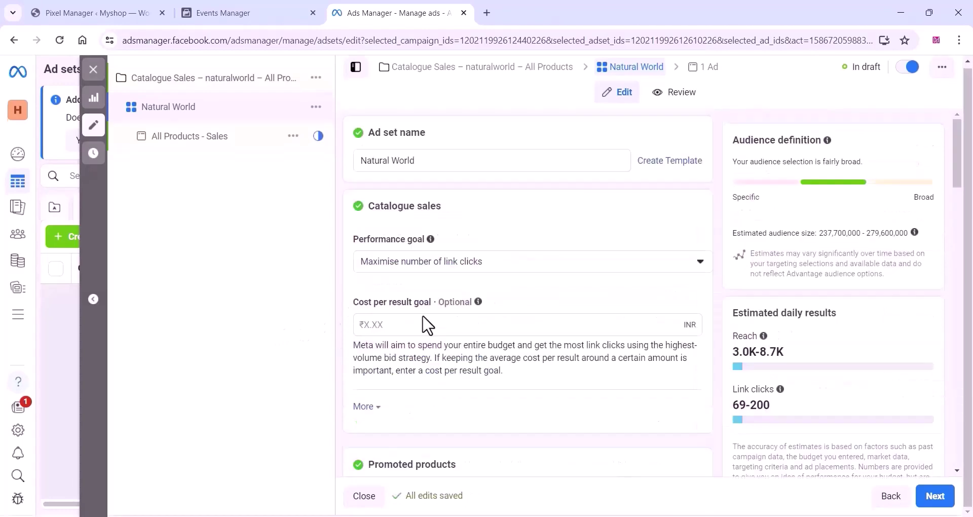
- Proceed to the All Products - Sales ad and set its identity to the Natural World Facebook Page and naturalworld293 Instagram account
left_click(934, 499)
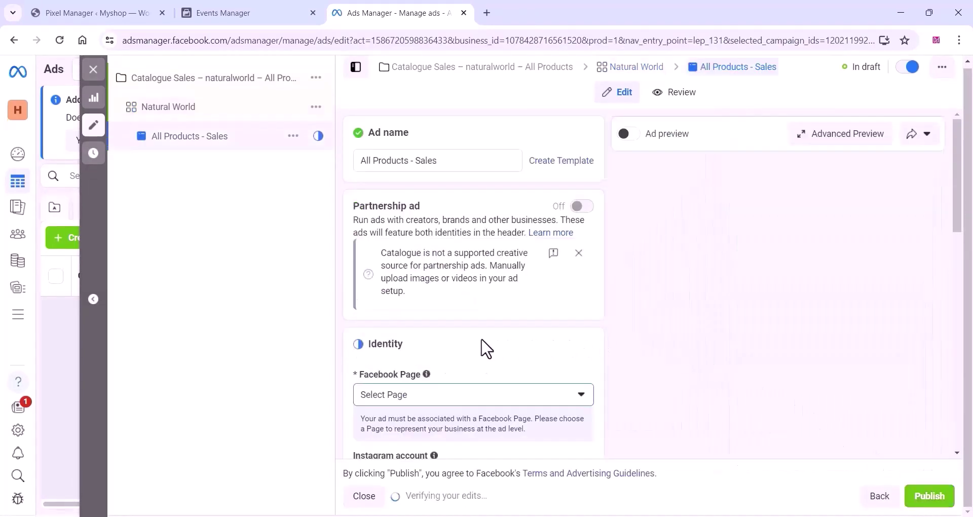
left_click(458, 408)
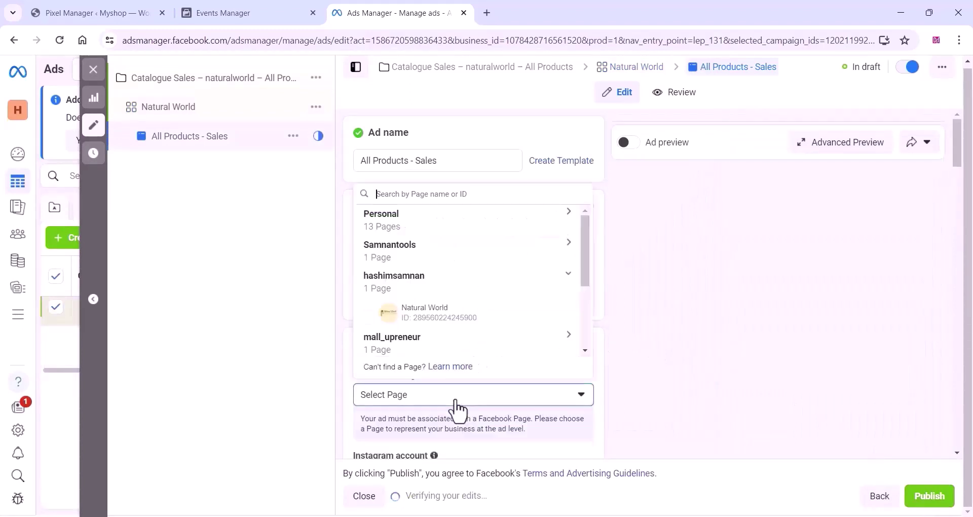
left_click(440, 314)
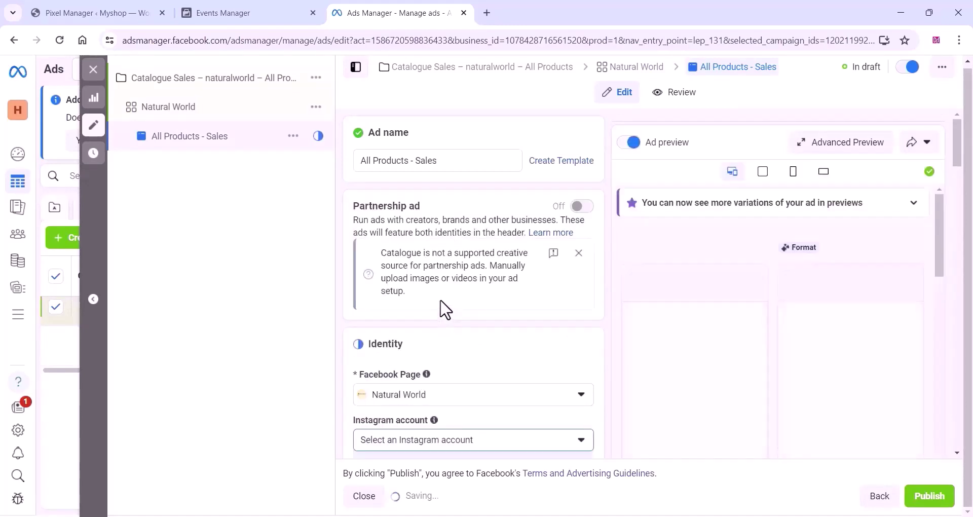
scroll(441, 308, "down", 3)
scroll(445, 310, "down", 3)
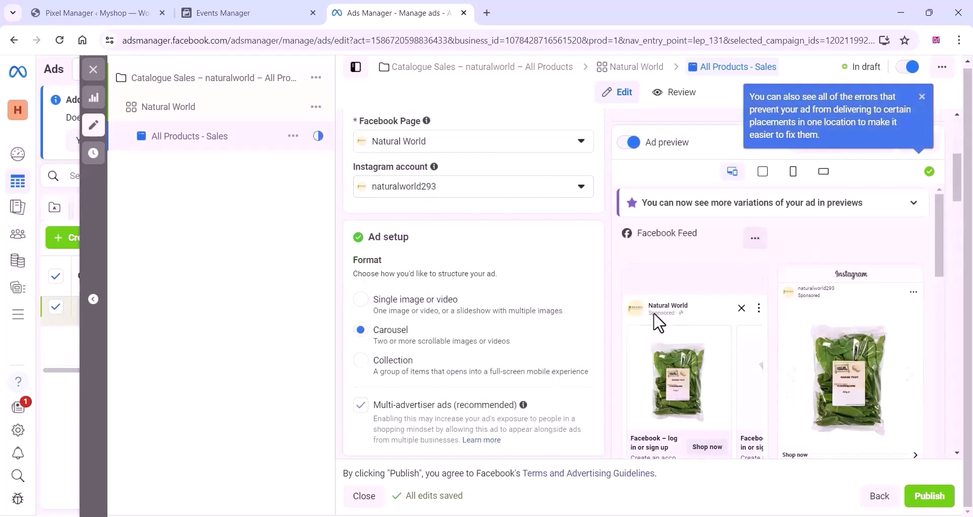
scroll(456, 326, "down", 3)
scroll(428, 325, "down", 6)
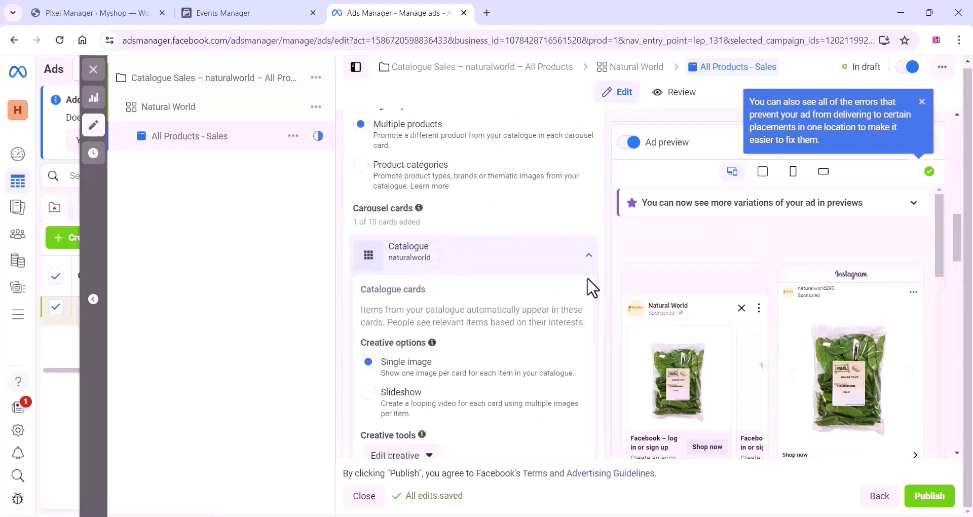
left_click(369, 393)
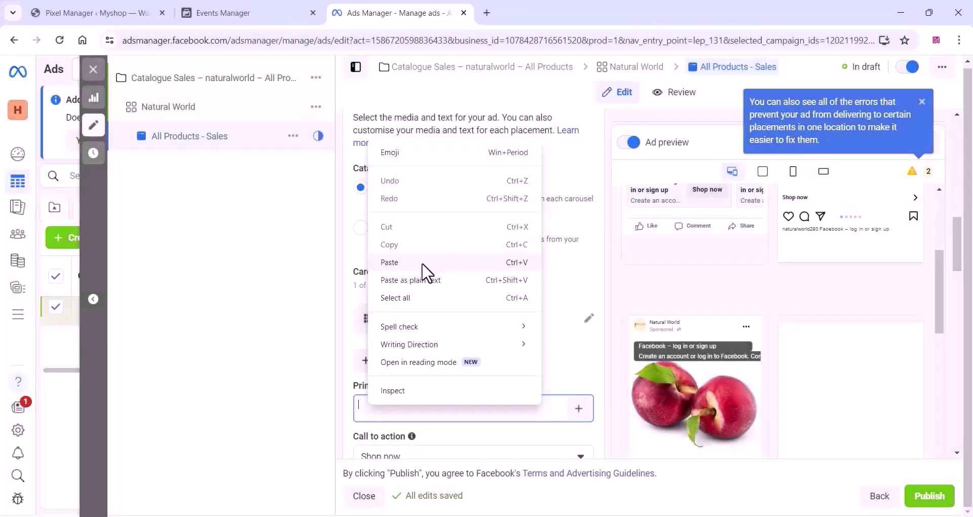
left_click(421, 262)
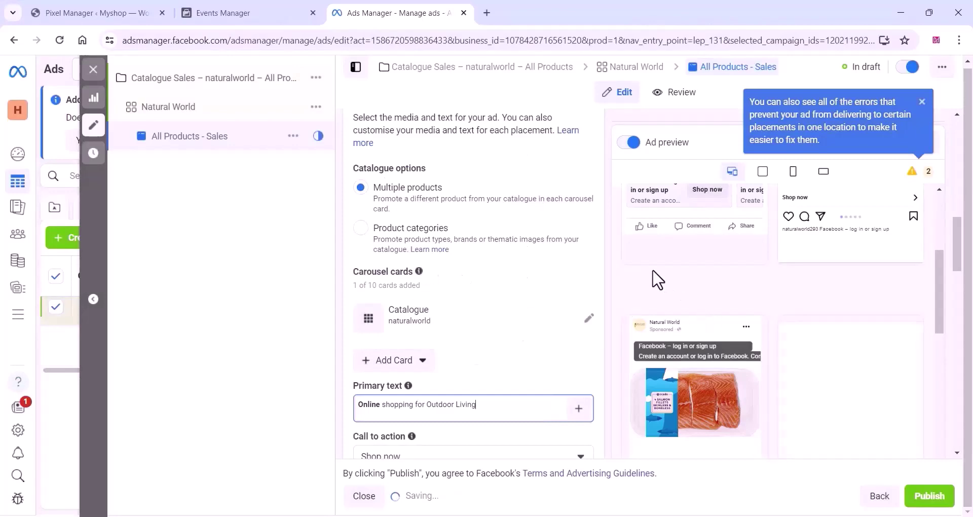
scroll(653, 277, "down", 8)
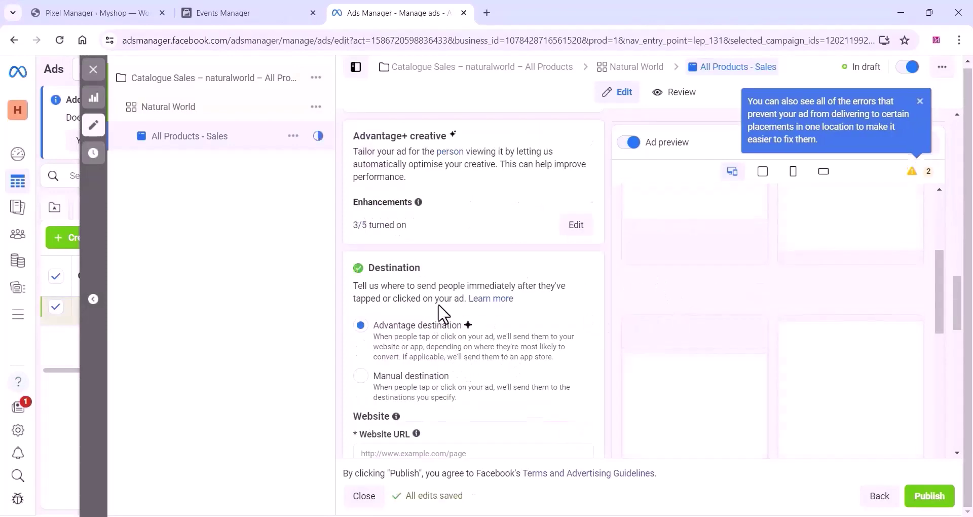
scroll(441, 314, "down", 5)
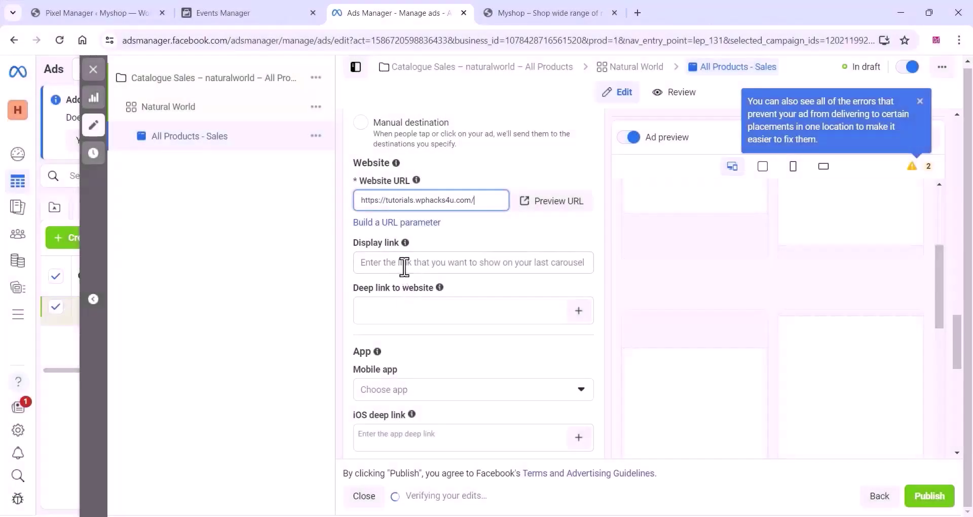
- Look through the ad's app, language and tracking settings and examine its advanced preview across all placements
scroll(390, 299, "down", 1)
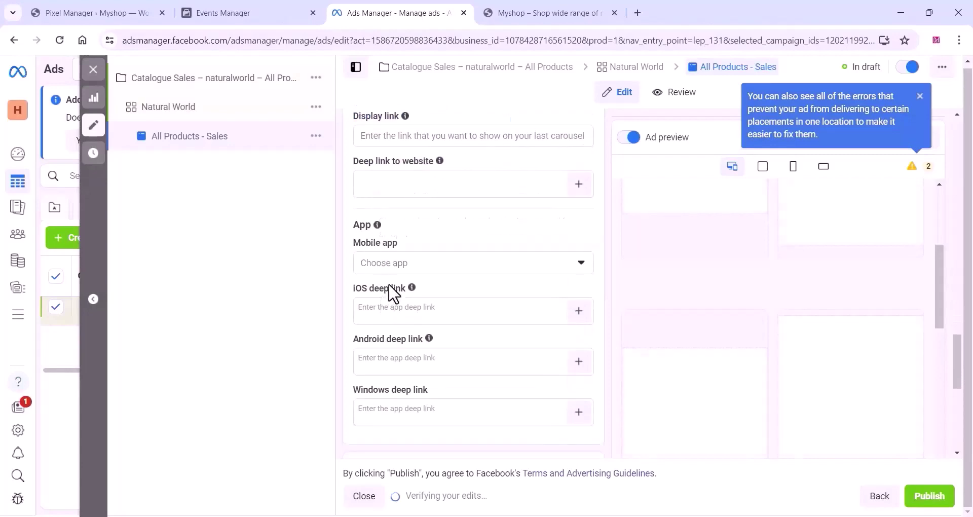
scroll(393, 314, "down", 2)
scroll(396, 320, "down", 3)
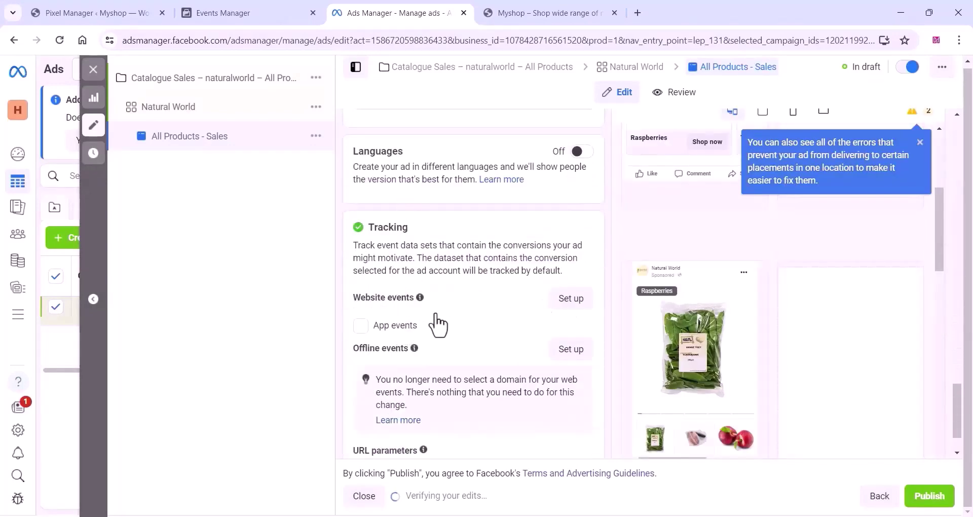
scroll(446, 310, "down", 1)
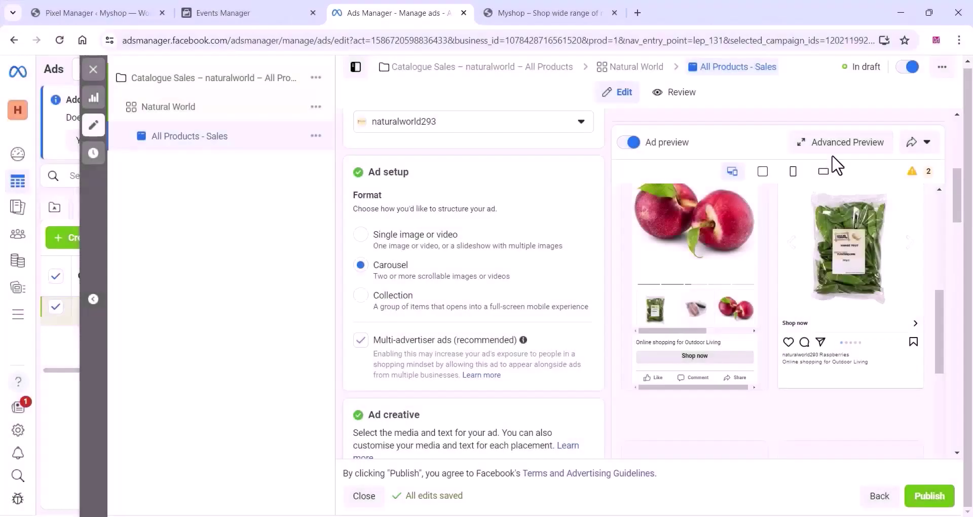
left_click(832, 147)
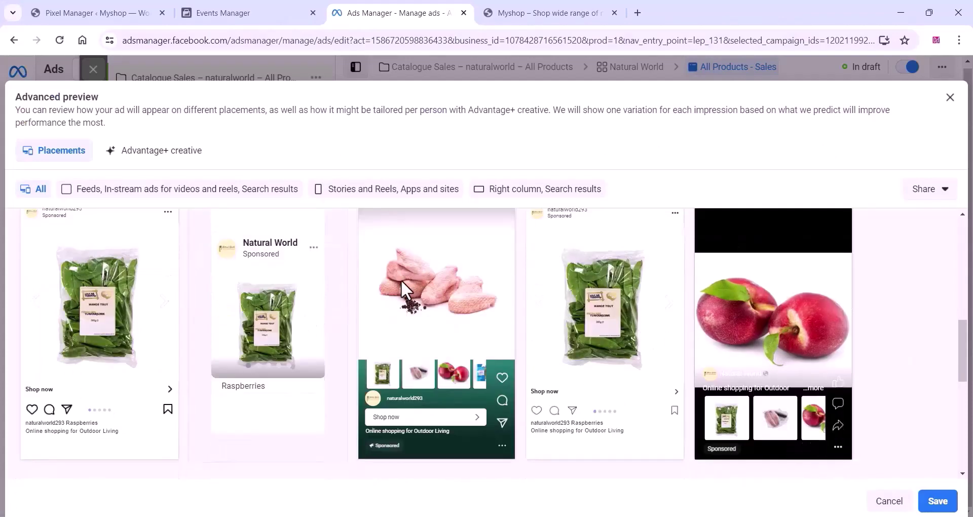
scroll(402, 281, "down", 5)
scroll(400, 289, "down", 3)
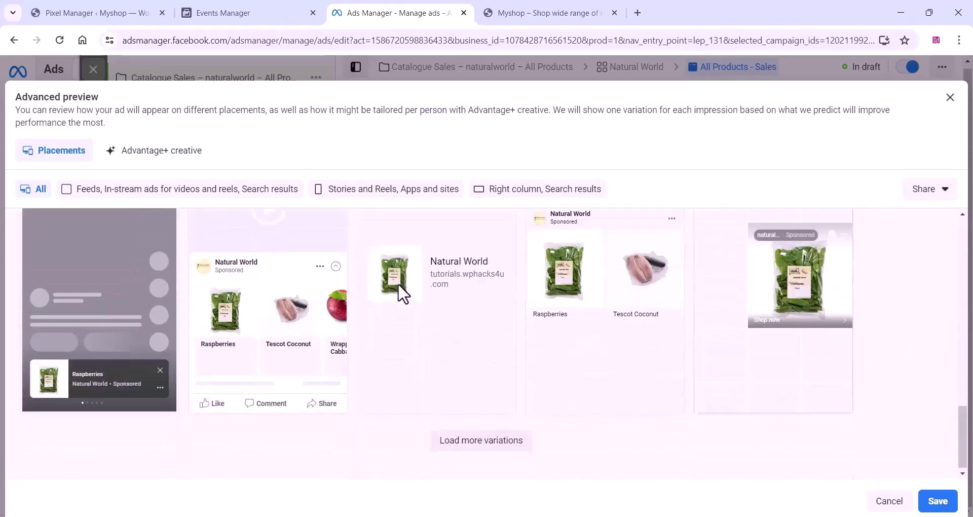
key("Escape")
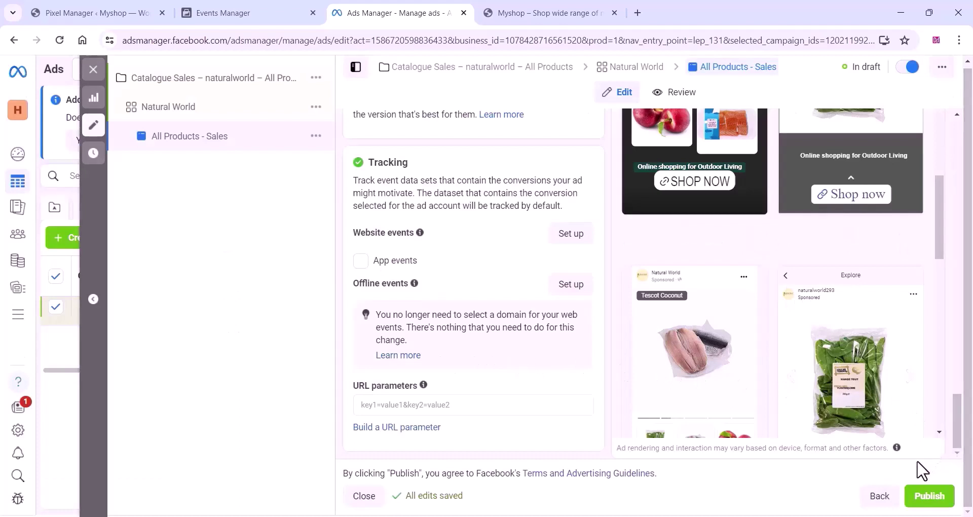
- Publish the catalogue sales campaign with its Natural World ad set and All Products - Sales ad
left_click(919, 504)
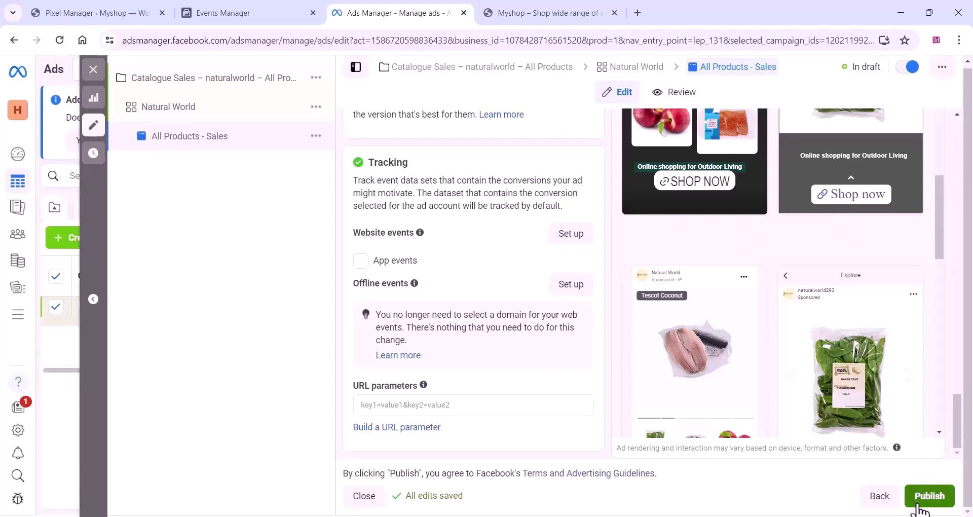